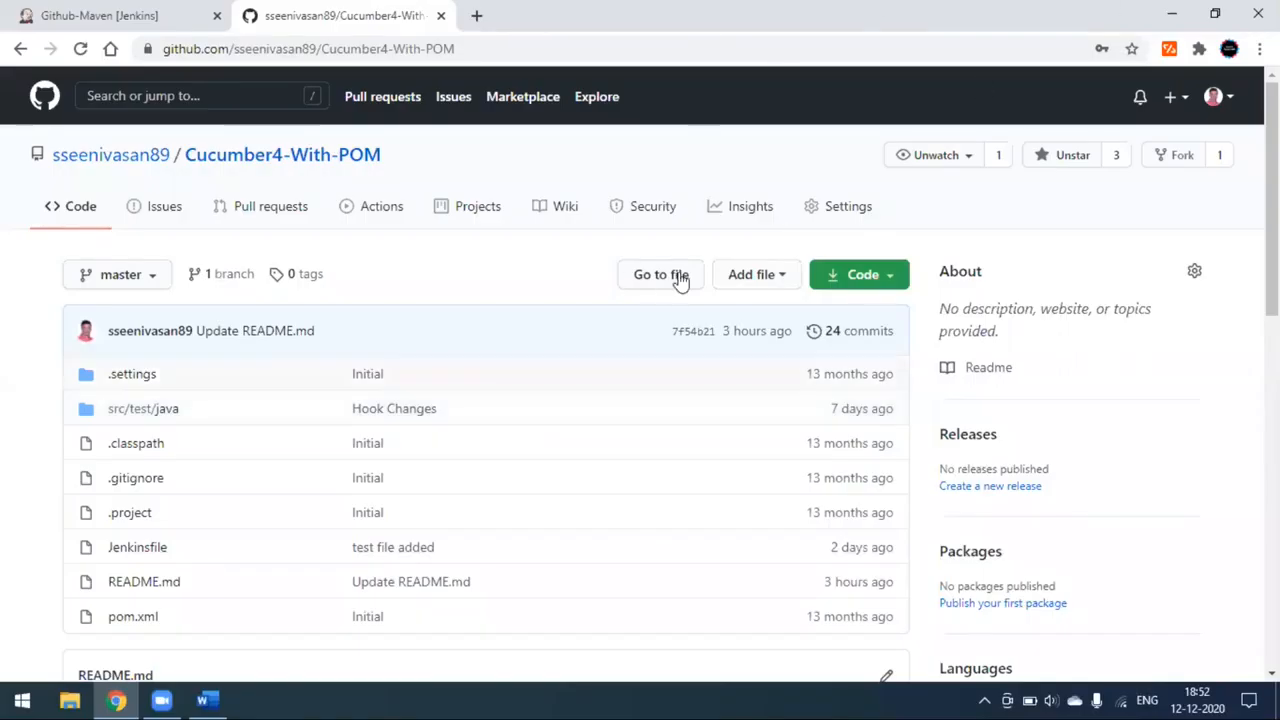
Go to the Cucumber4-With-POM repository's Settings, then Webhooks, and begin adding a new webhook
left_click(848, 222)
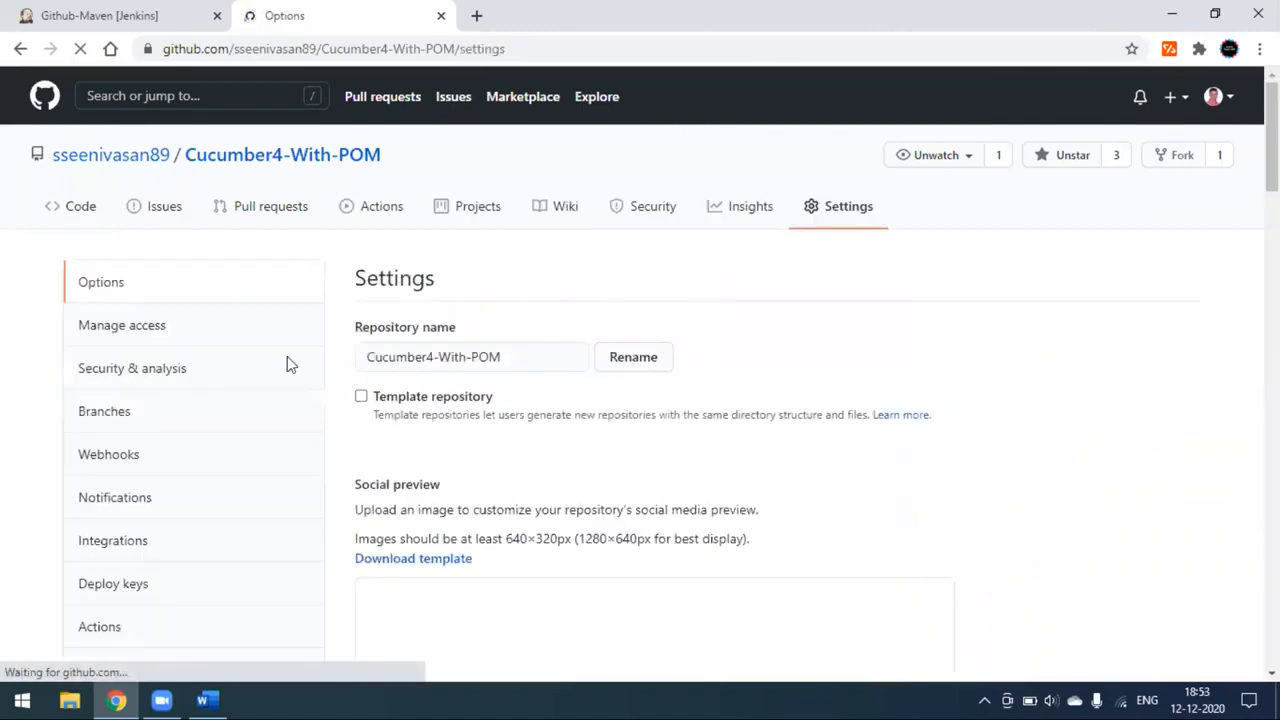
left_click(117, 462)
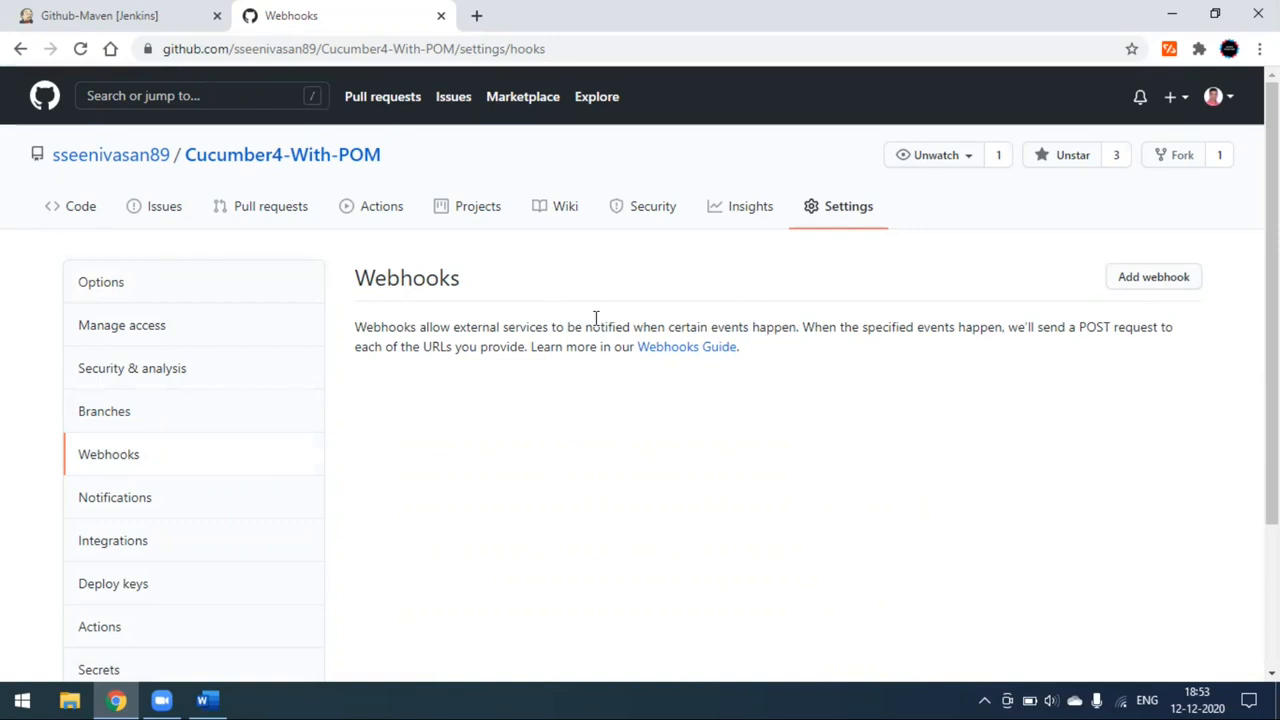
left_click(1167, 288)
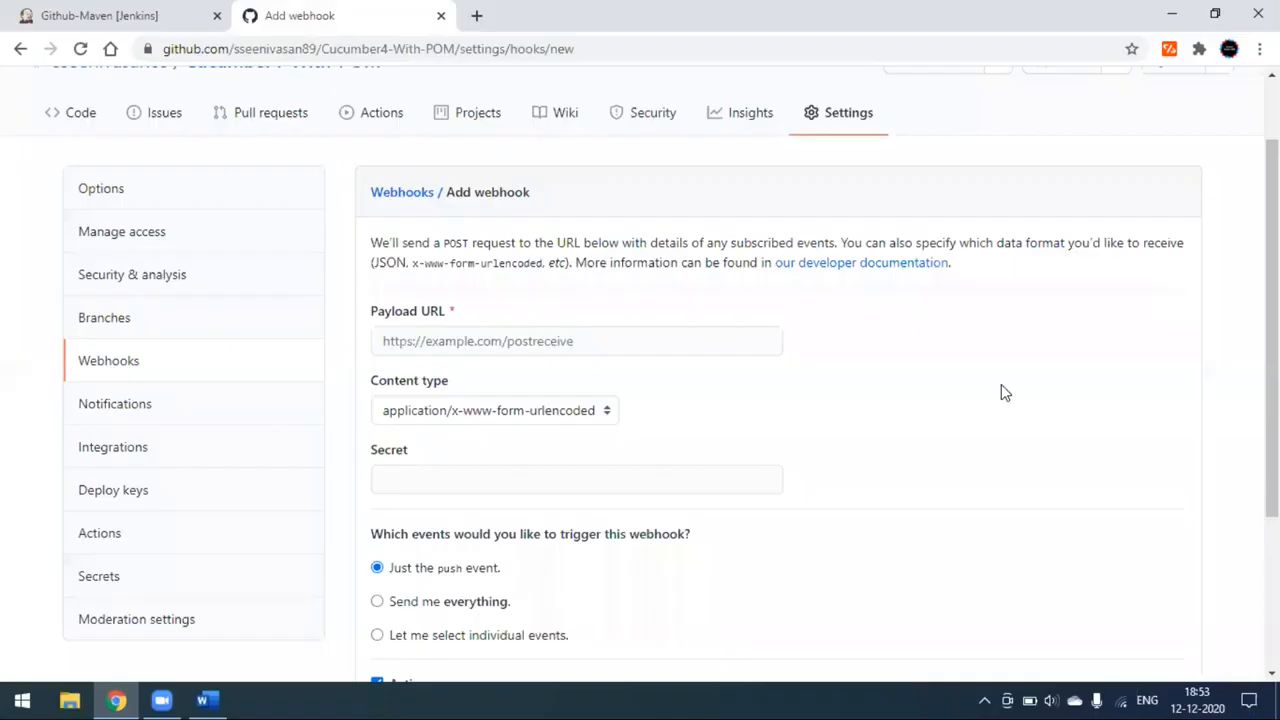
left_click(470, 346)
left_click(177, 16)
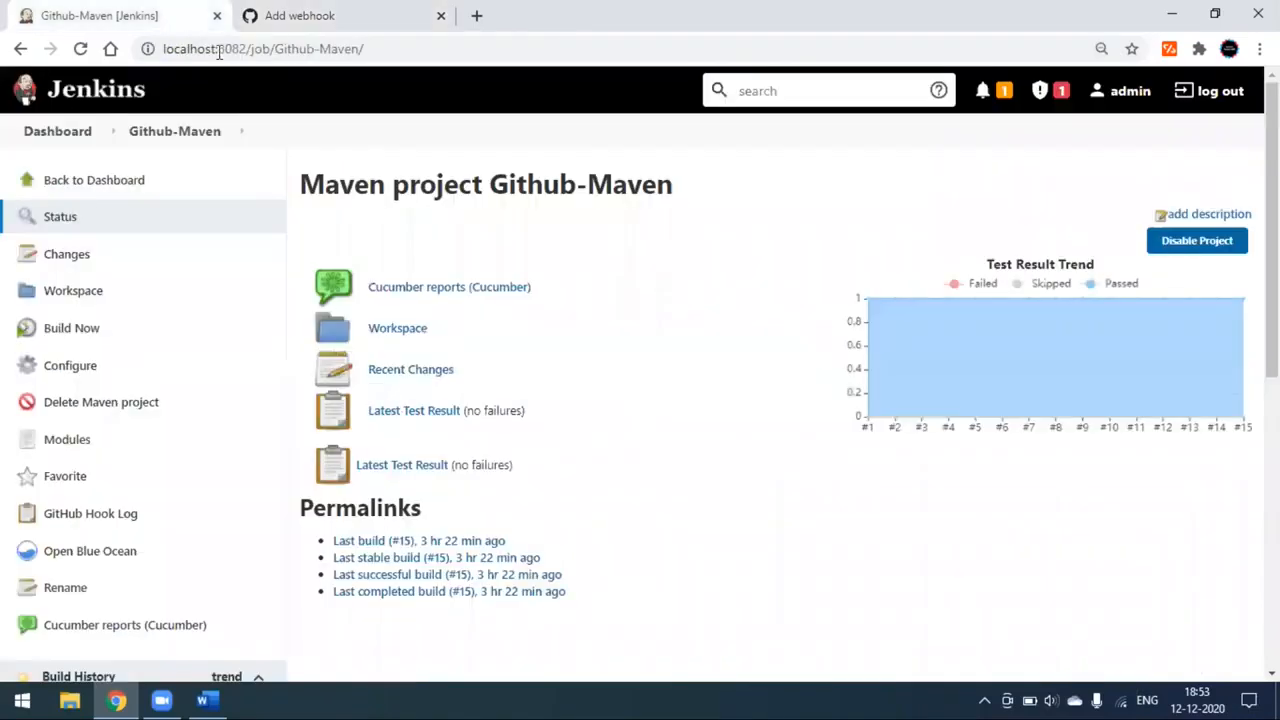
left_click(252, 48)
left_click(246, 48)
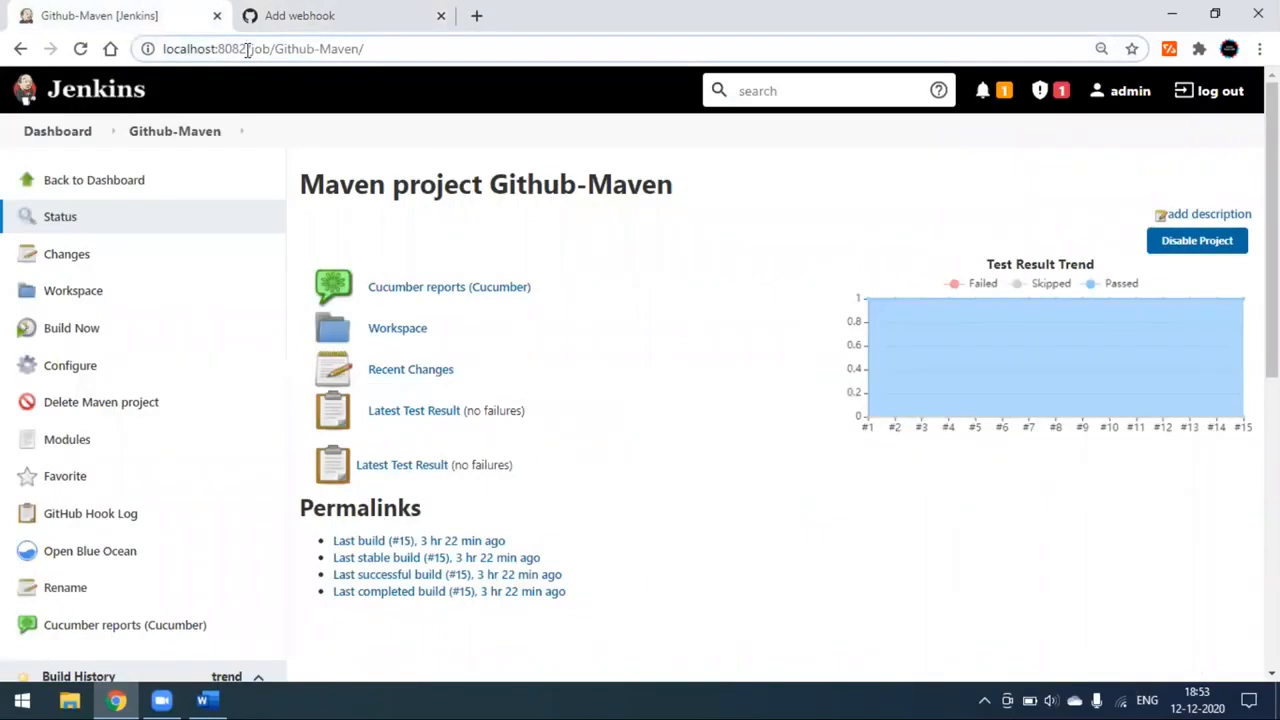
left_click_drag(247, 48, 160, 48)
key("ctrl+c")
left_click(343, 15)
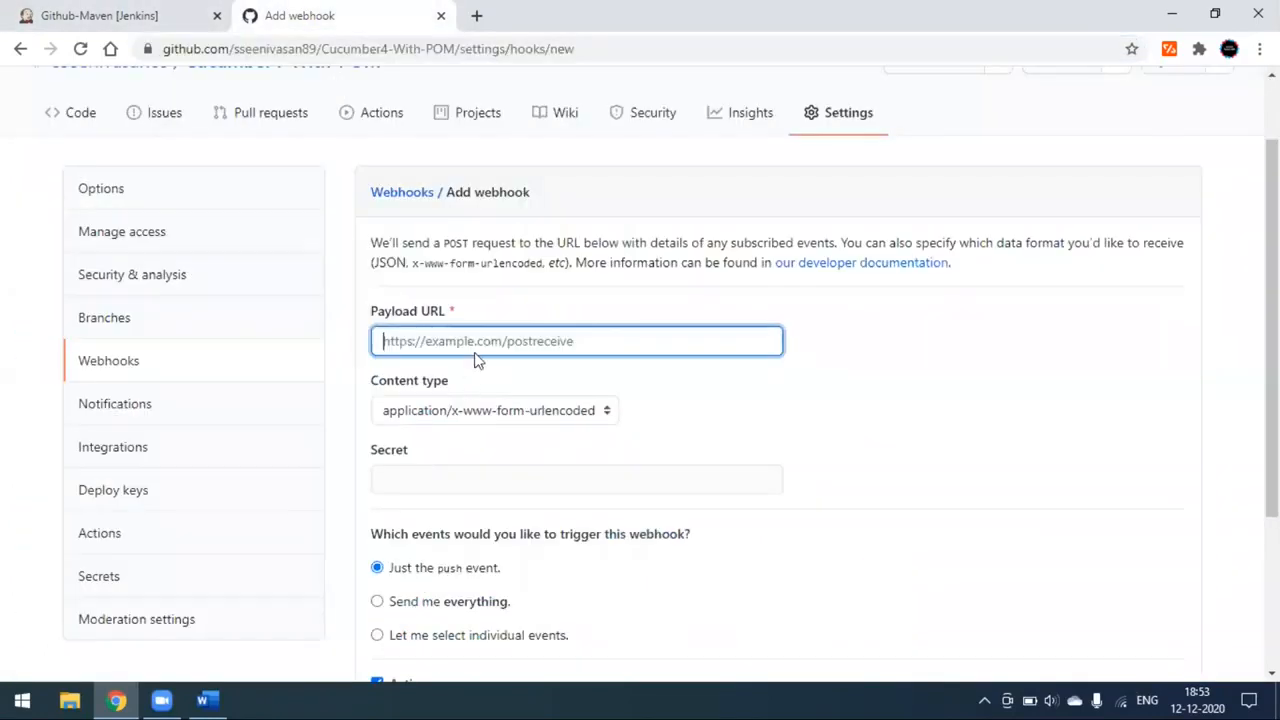
key("ctrl+v")
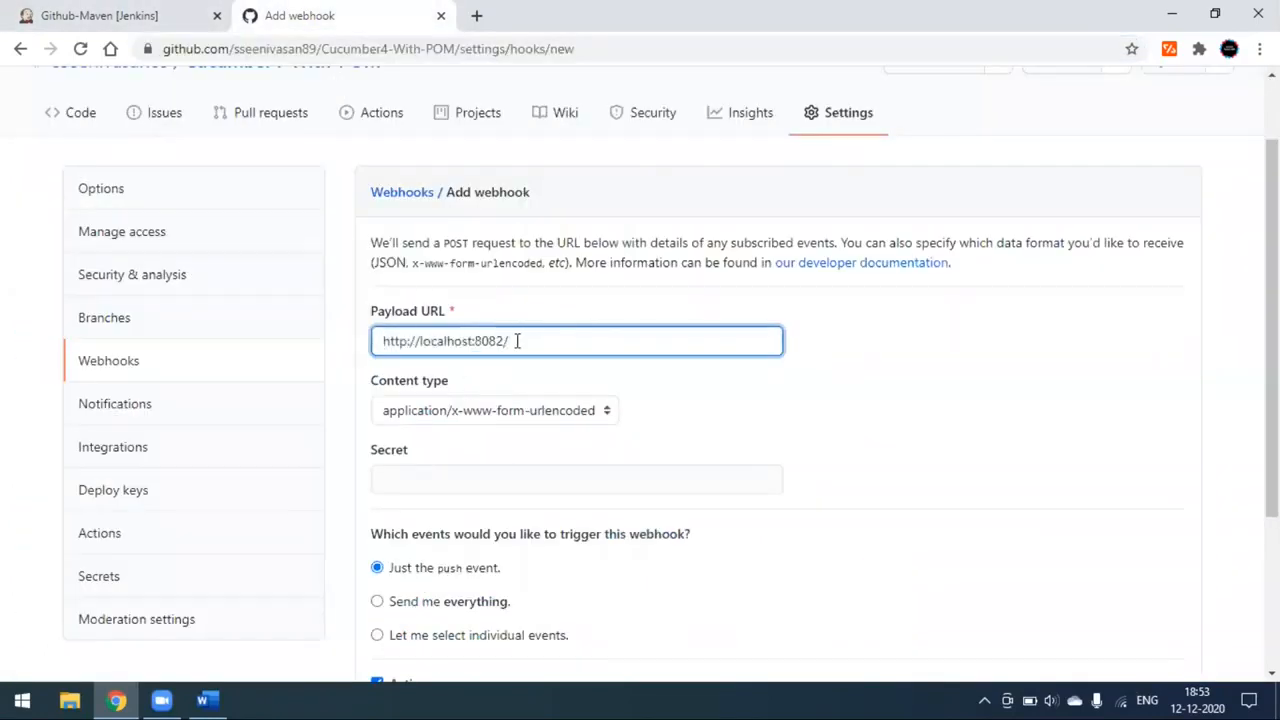
type("github-webhook/")
Set the webhook content type to application/json
left_click(478, 412)
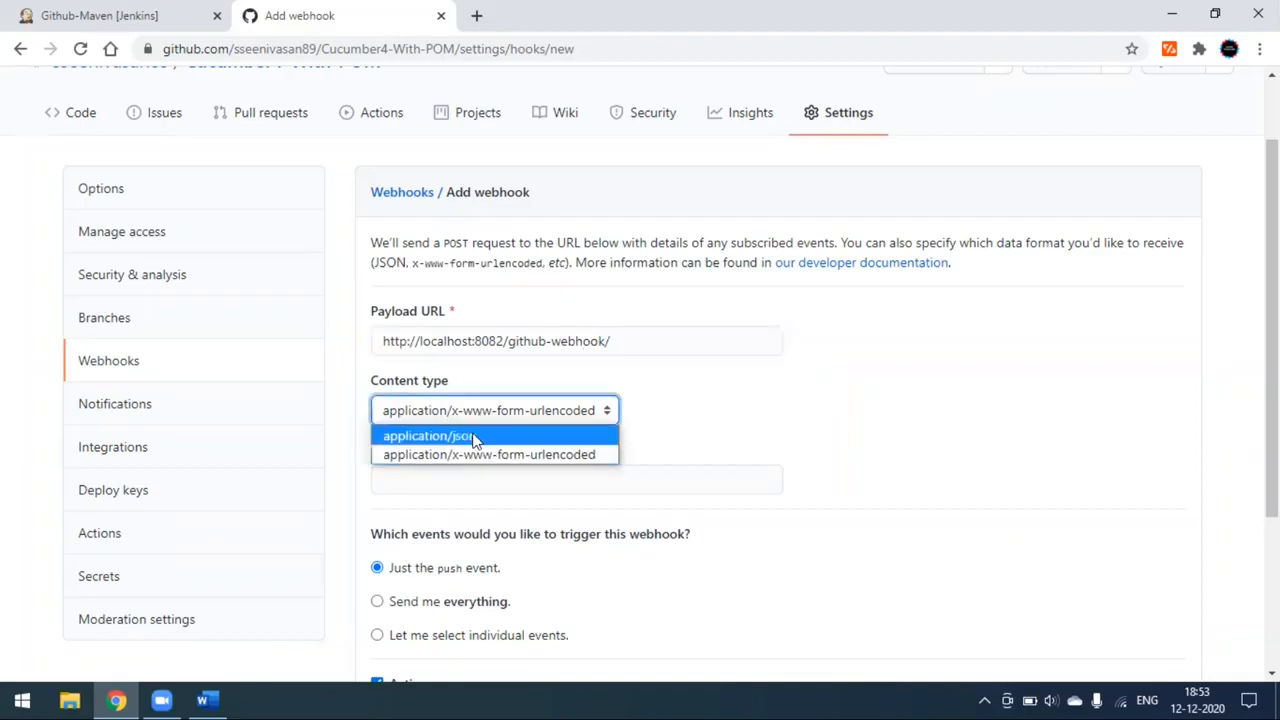
left_click(474, 437)
scroll(474, 440, "down", 1)
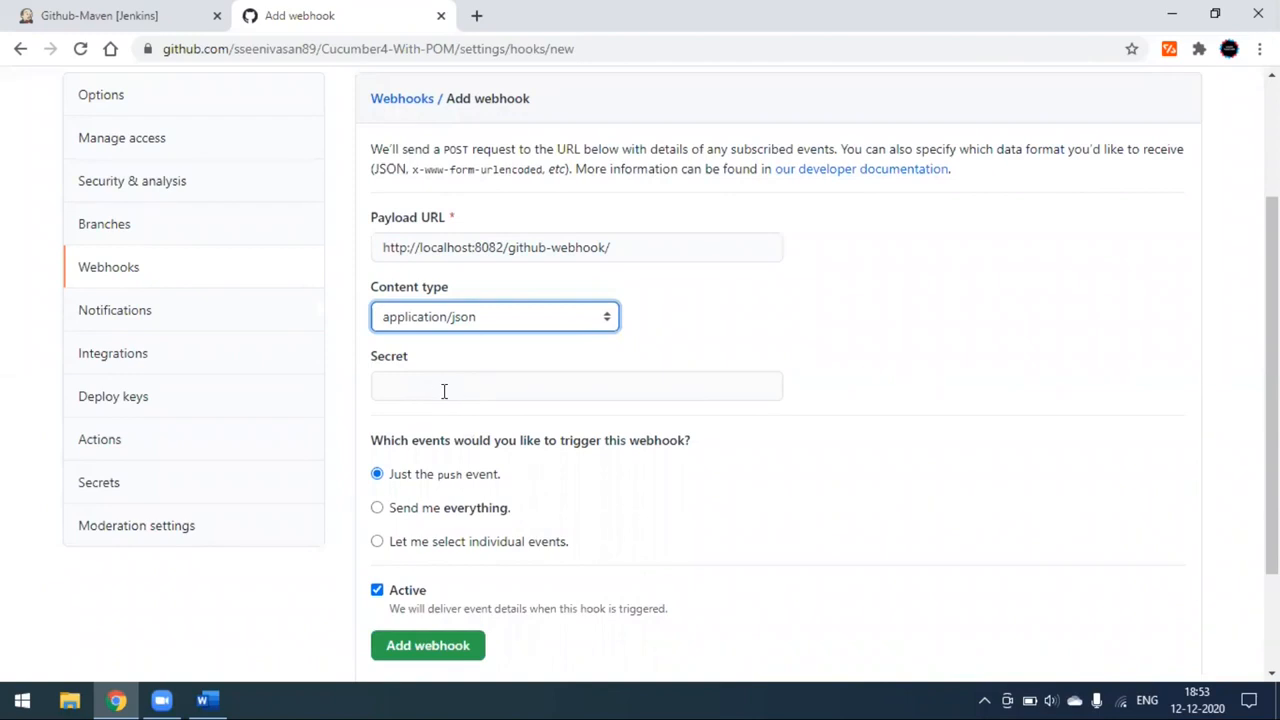
scroll(500, 386, "down", 1)
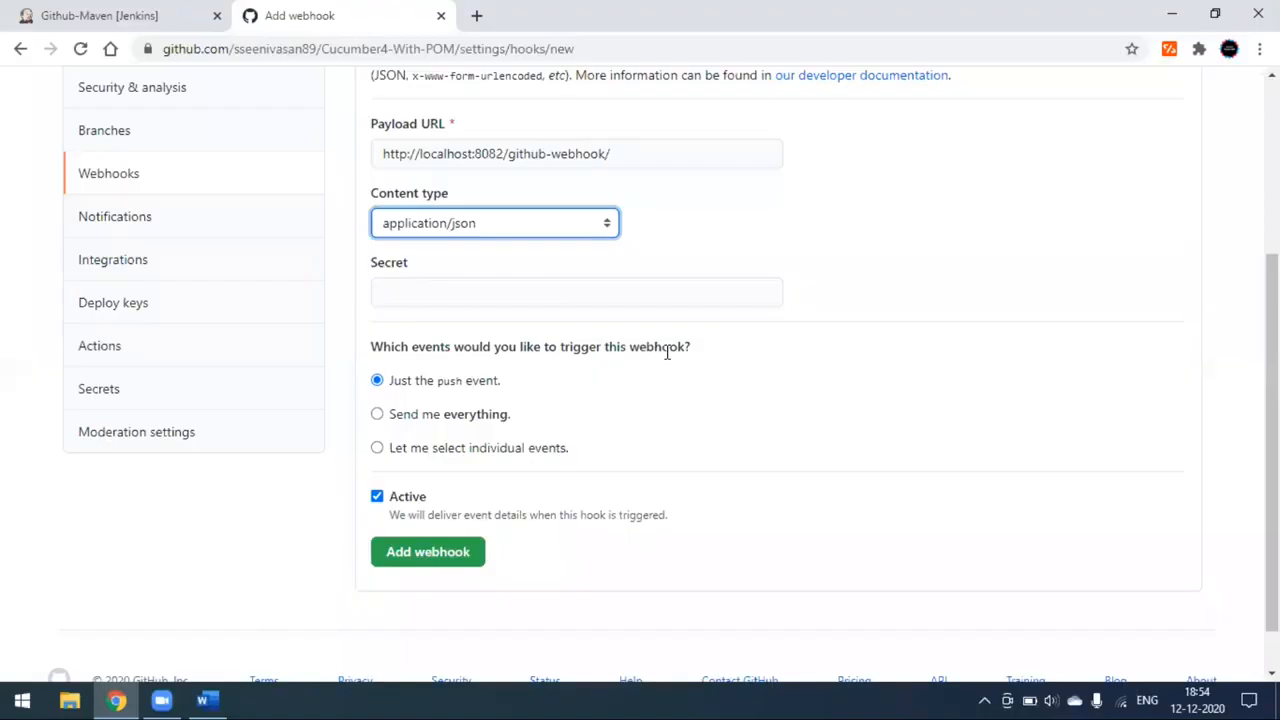
Submit the webhook and compare the localhost rejection error with the Jenkins address
left_click(427, 554)
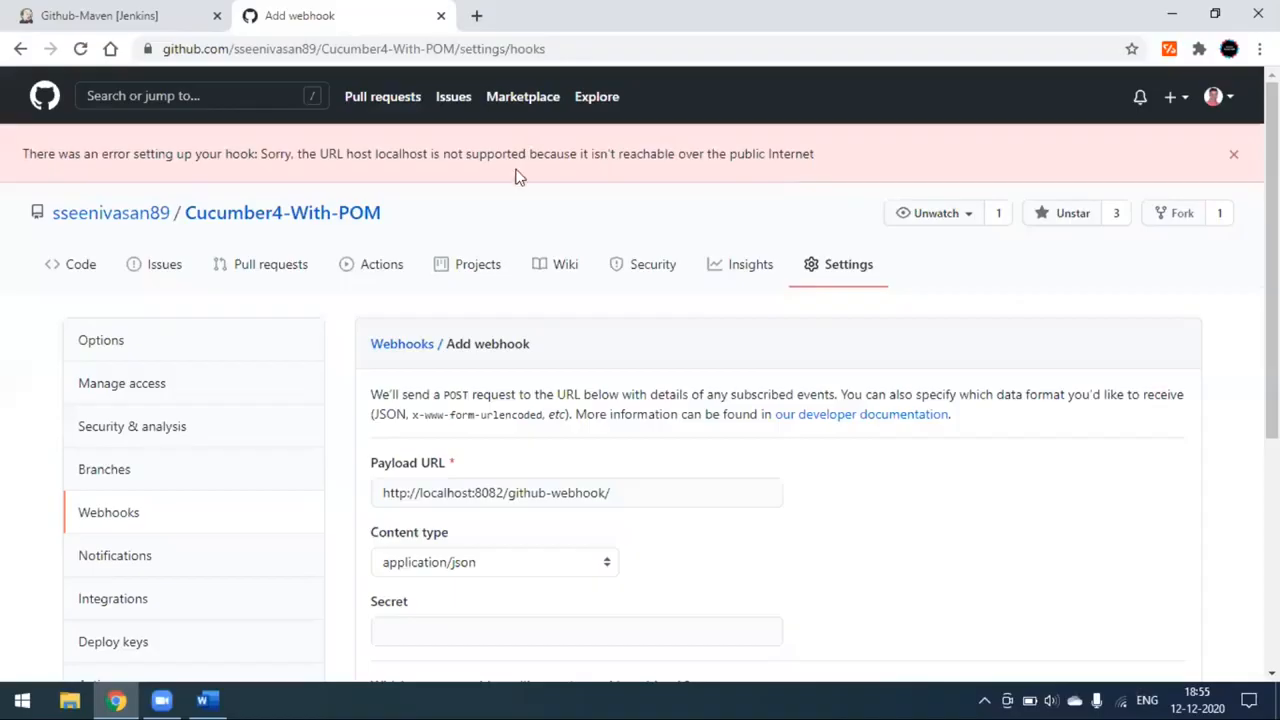
left_click(126, 26)
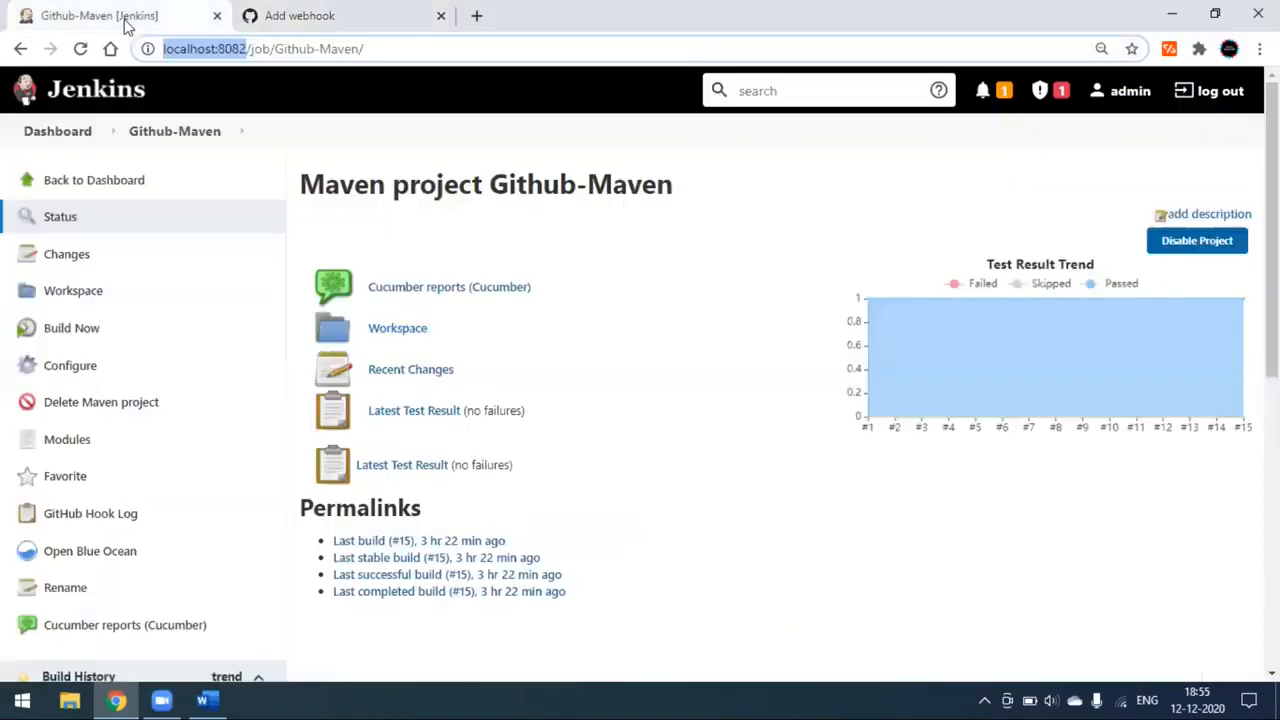
left_click(243, 50)
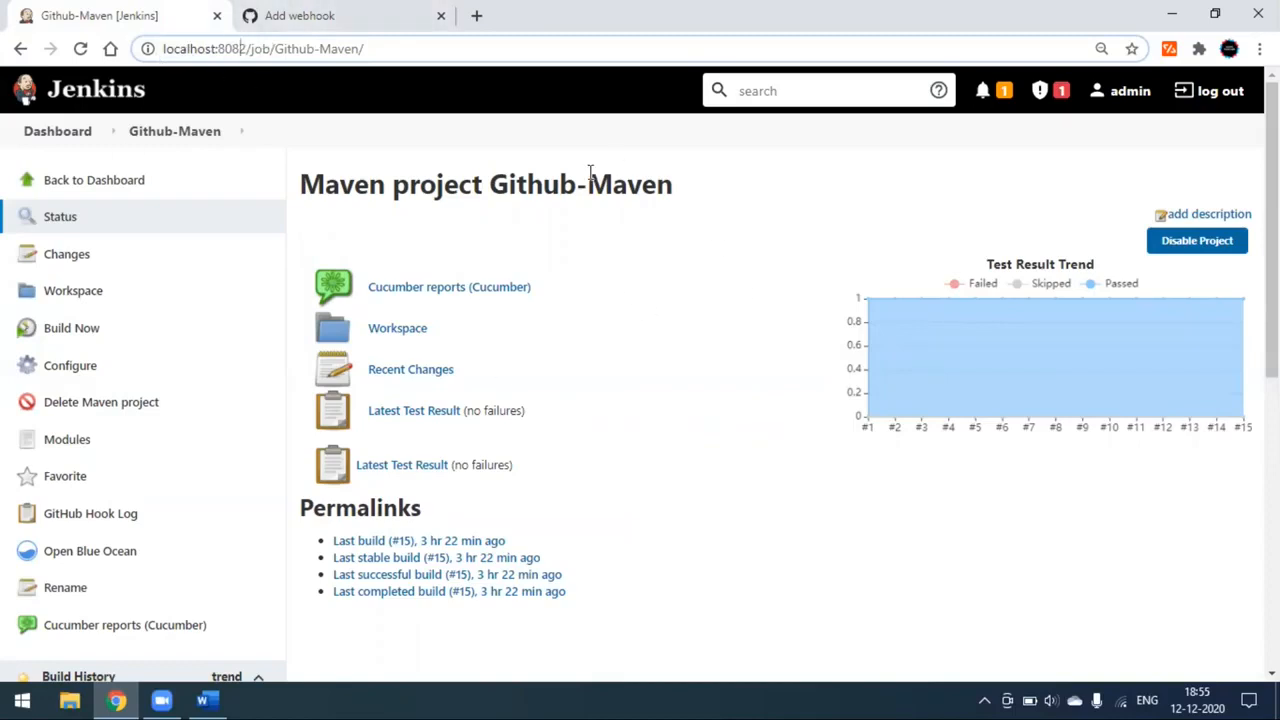
left_click(366, 22)
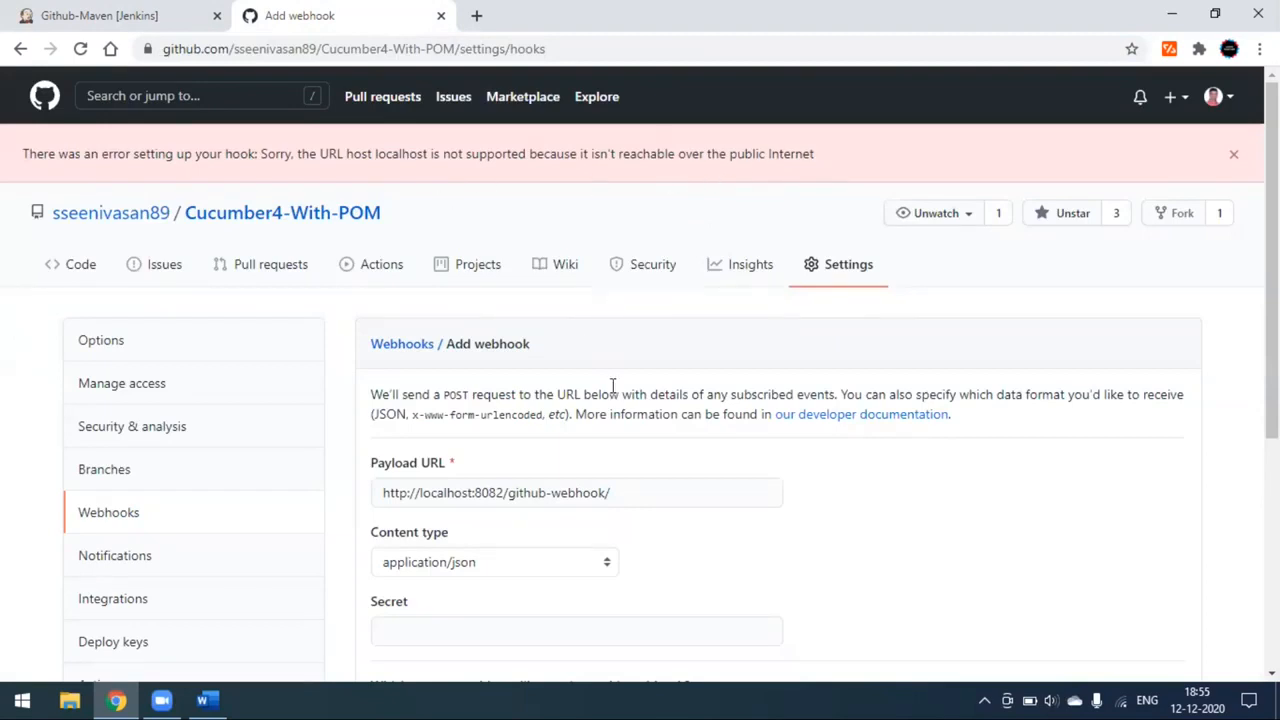
Recheck the Jenkins project page, then bring up the Word report with ngrok setup steps
left_click(160, 16)
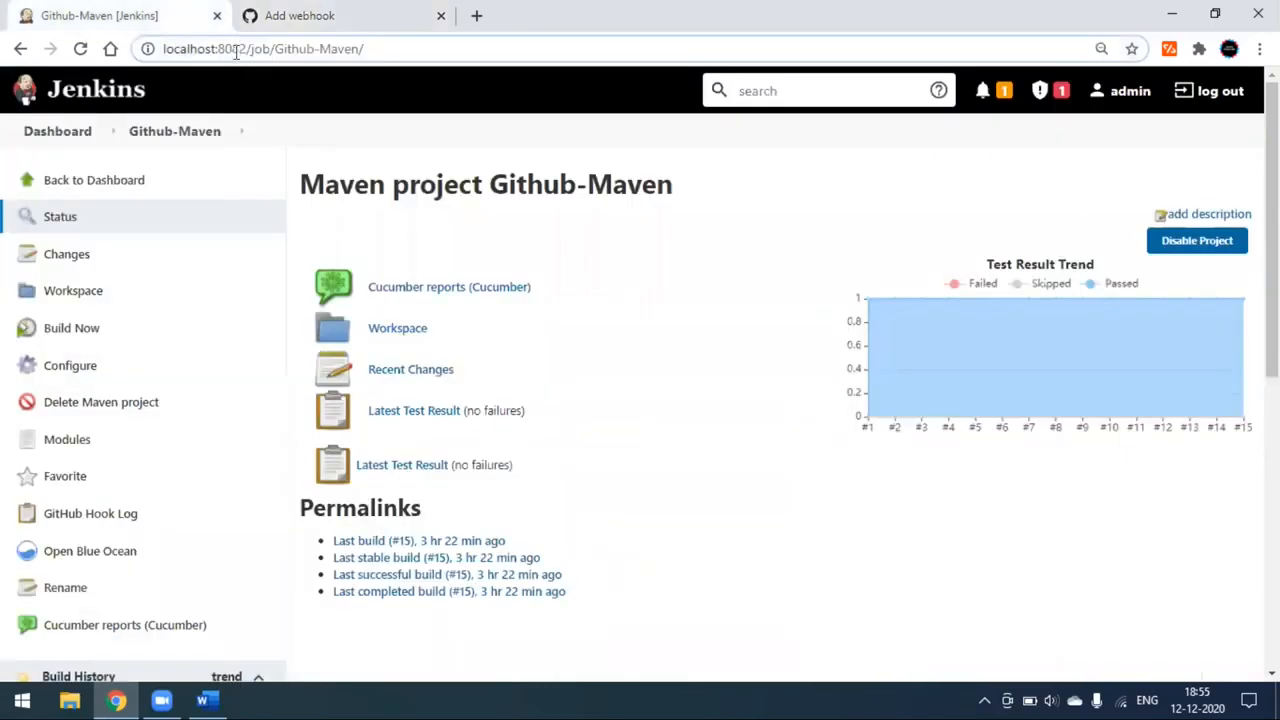
left_click(303, 17)
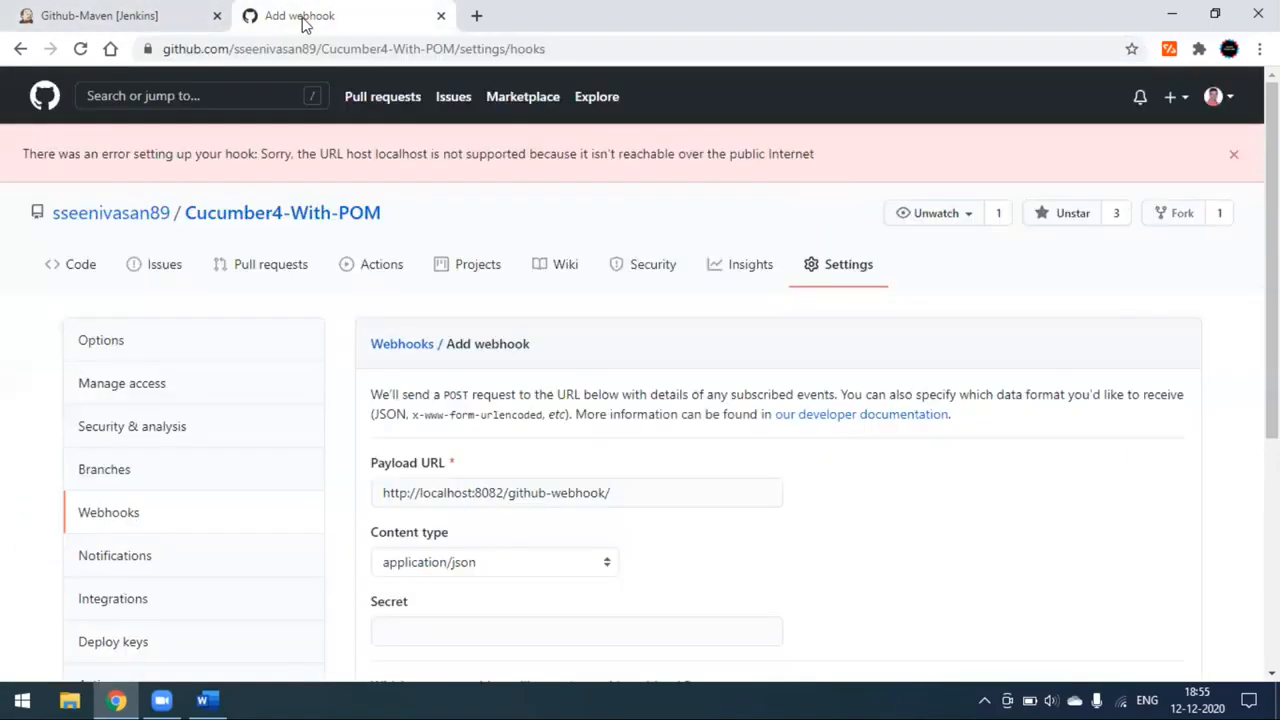
left_click(206, 700)
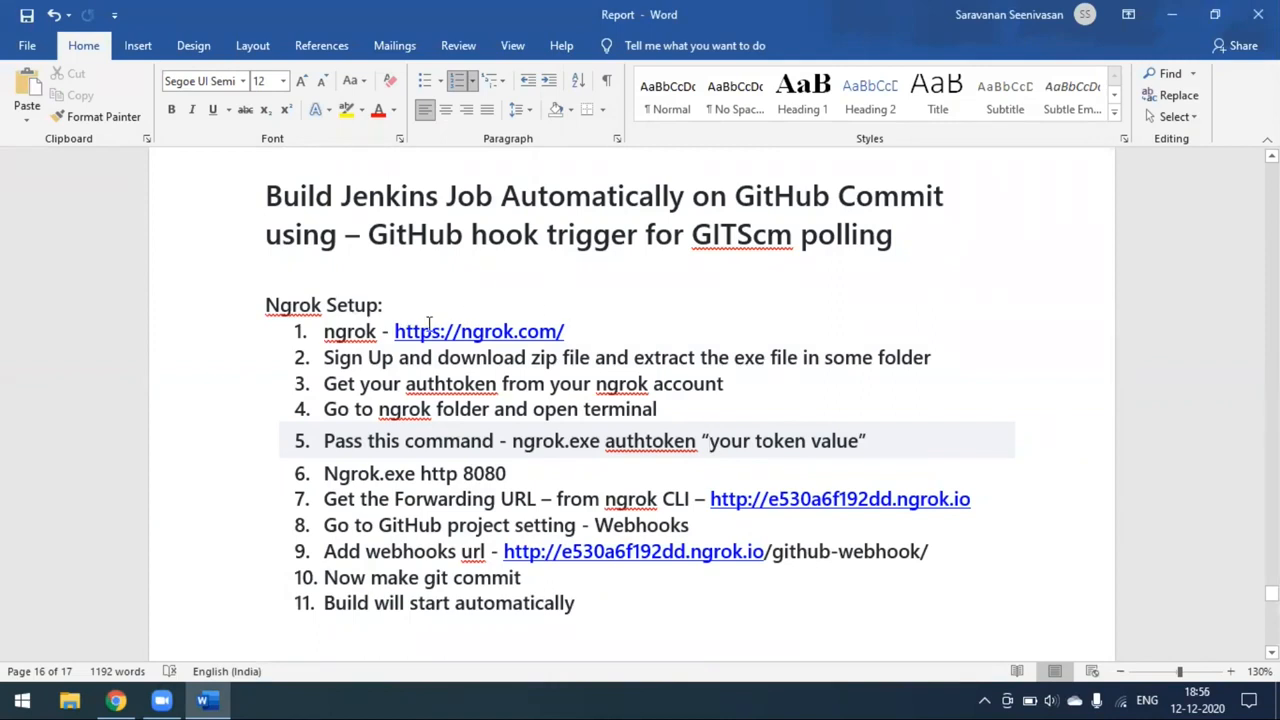
Search Google for 'ngrok' in a new Chrome tab and open the ngrok.com result
left_click(116, 700)
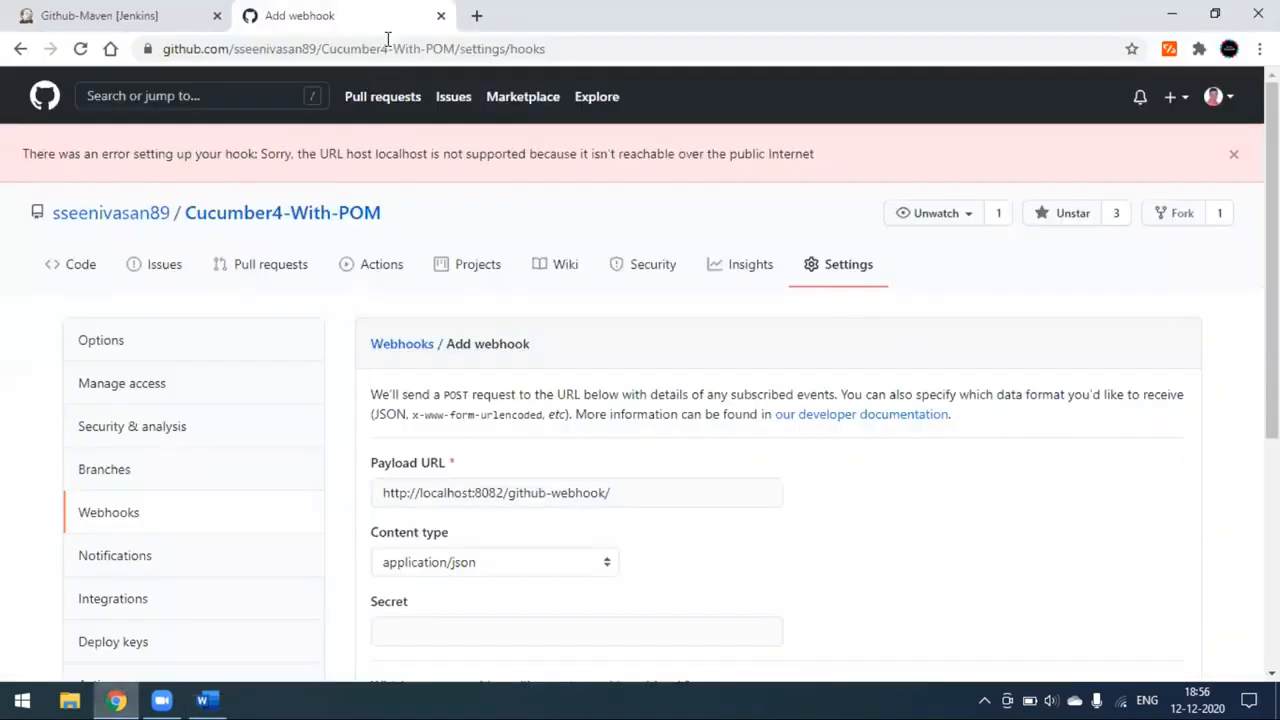
left_click(476, 16)
type("ngro")
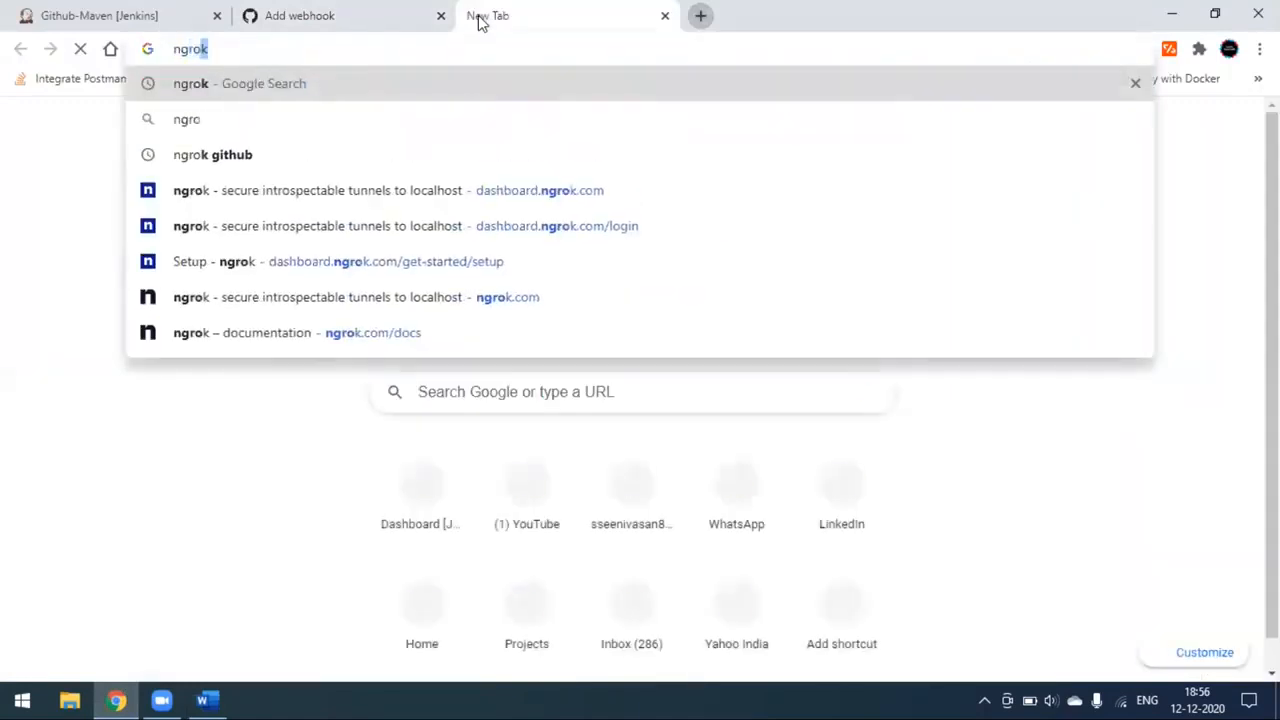
key("Return")
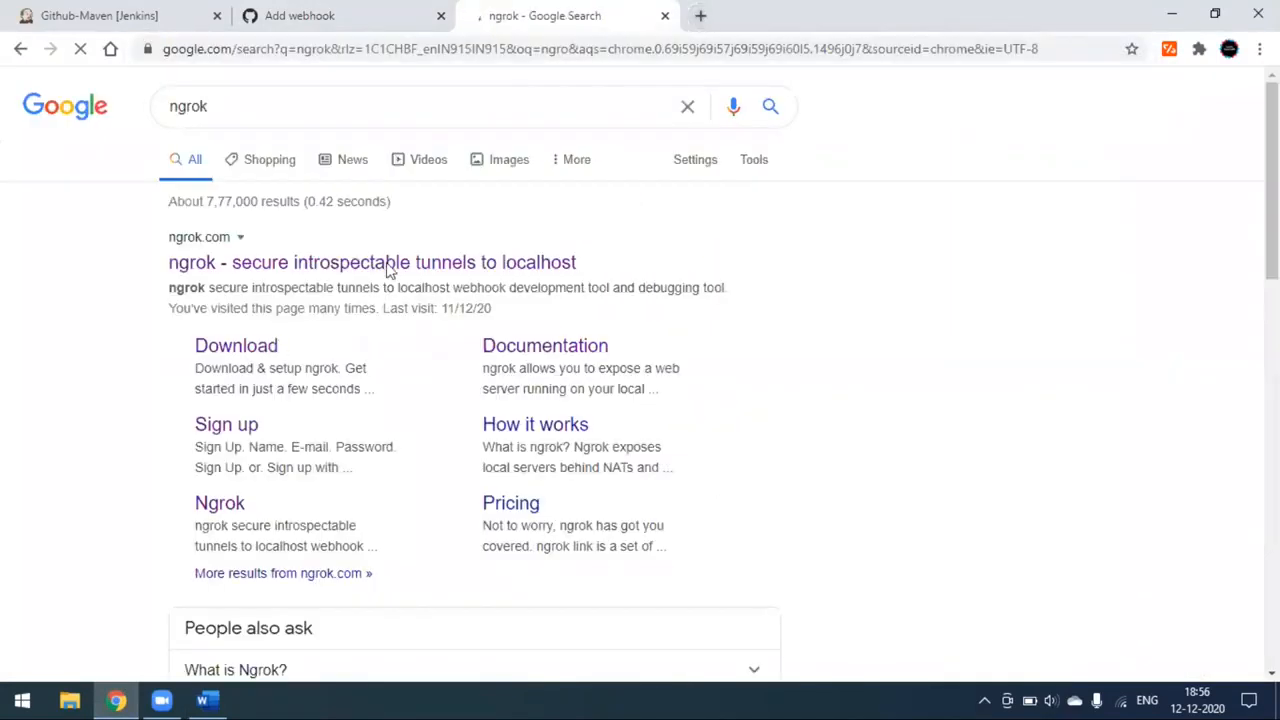
left_click(386, 265)
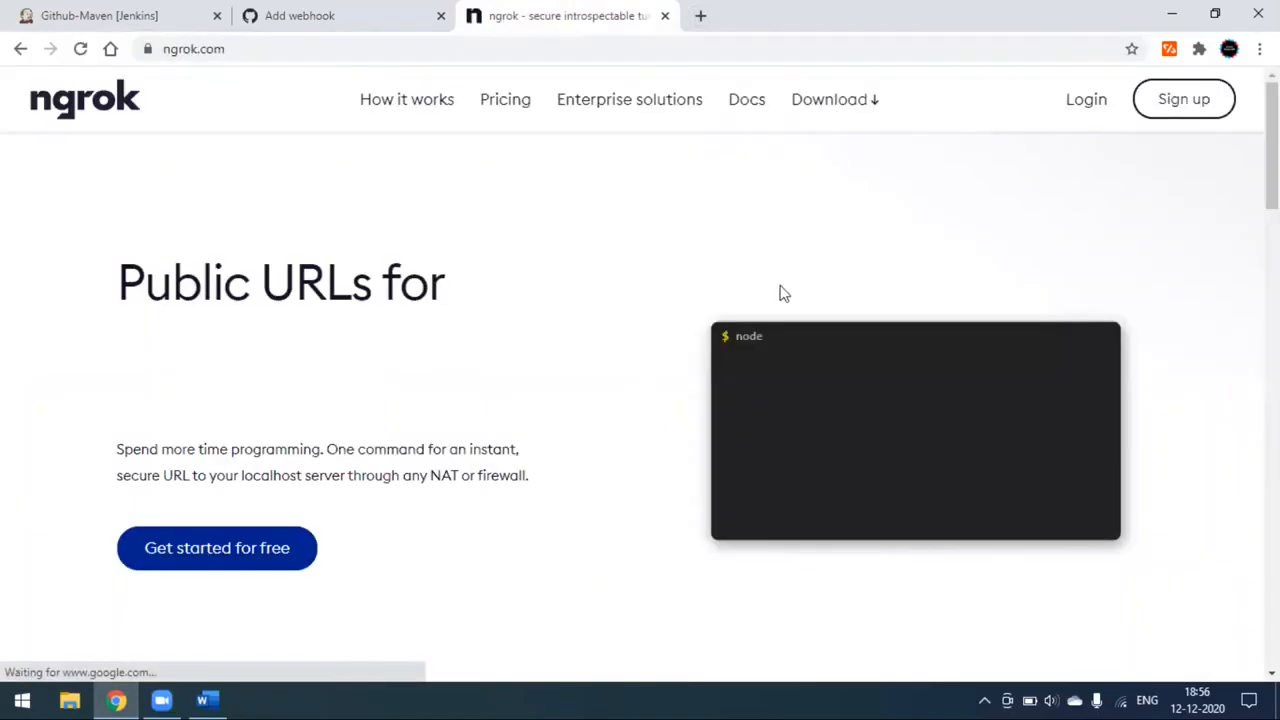
Create an ngrok account using Sign up with GitHub to reach Setup & Installation
left_click(1174, 108)
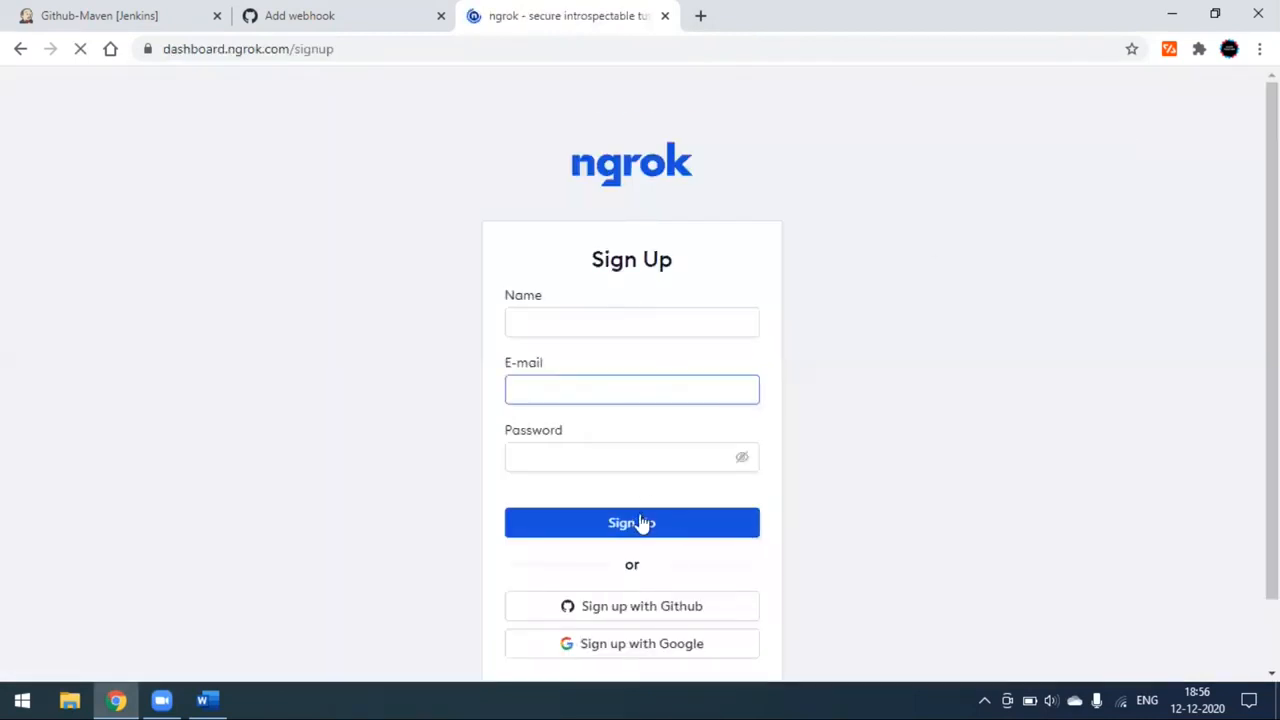
left_click(607, 240)
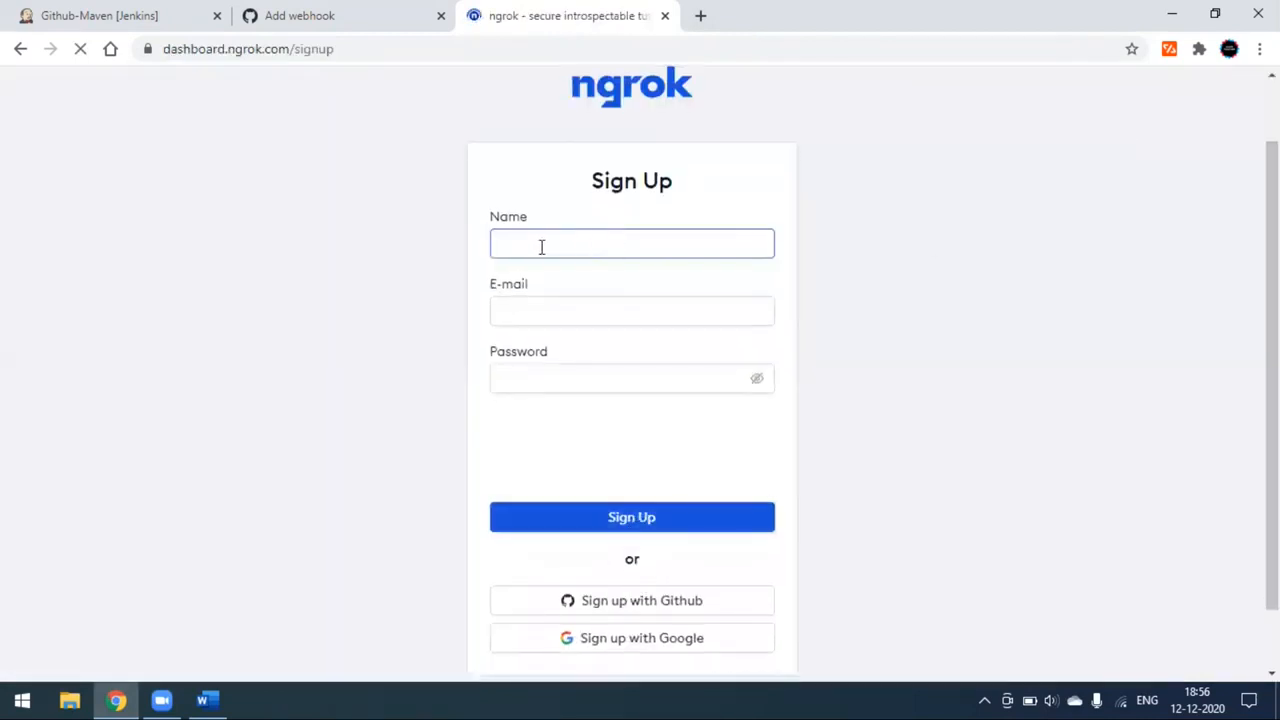
scroll(608, 588, "down", 1)
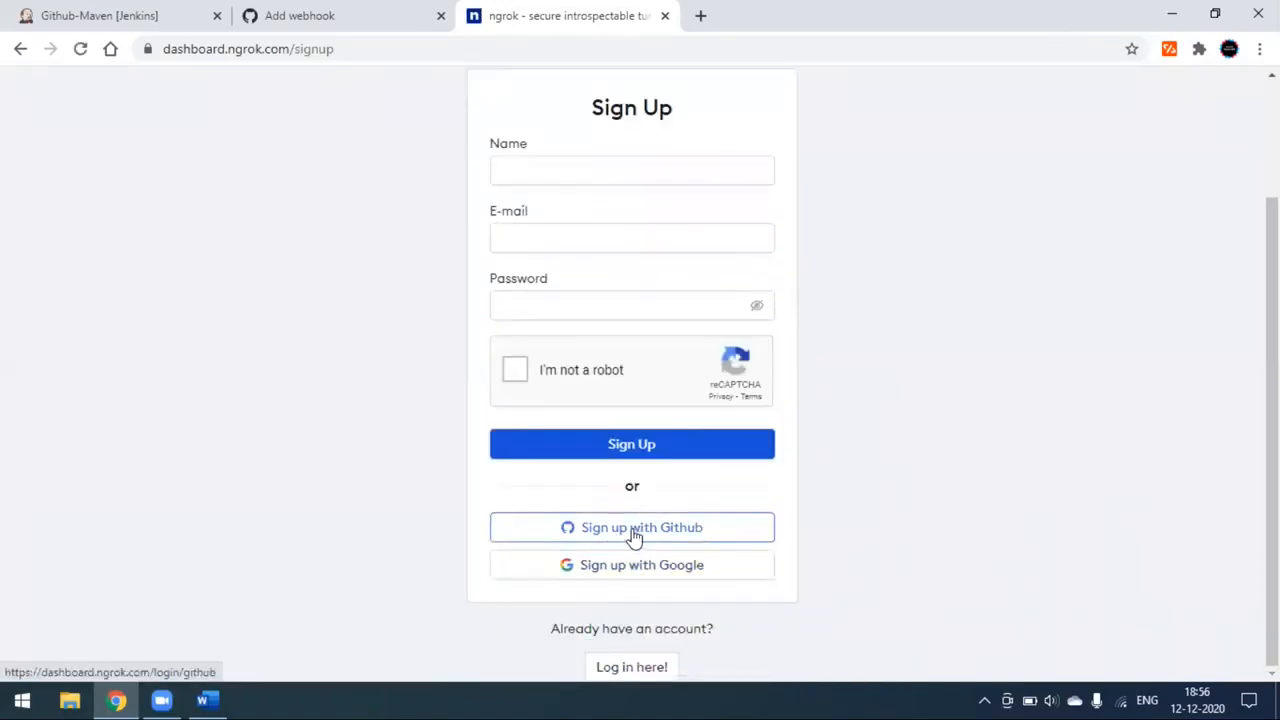
left_click(633, 535)
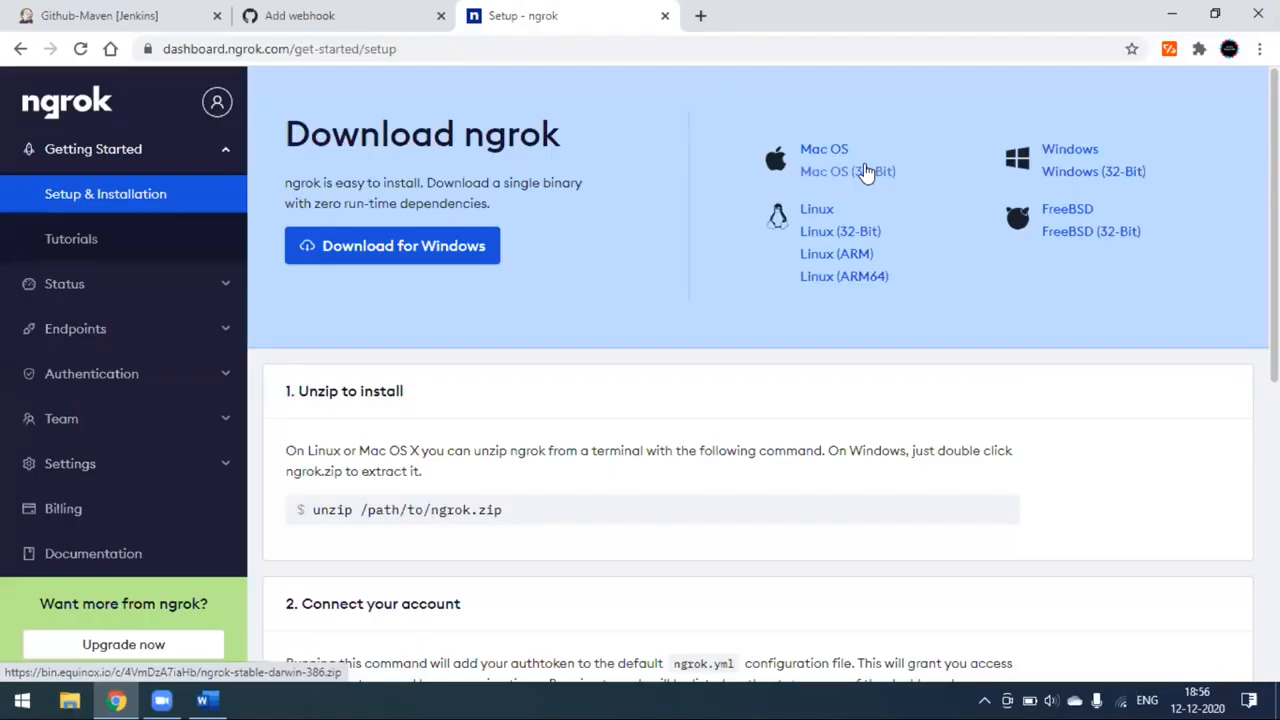
Start the ngrok-stable-windows zip download, then cancel it from Chrome's download bar
left_click(1071, 160)
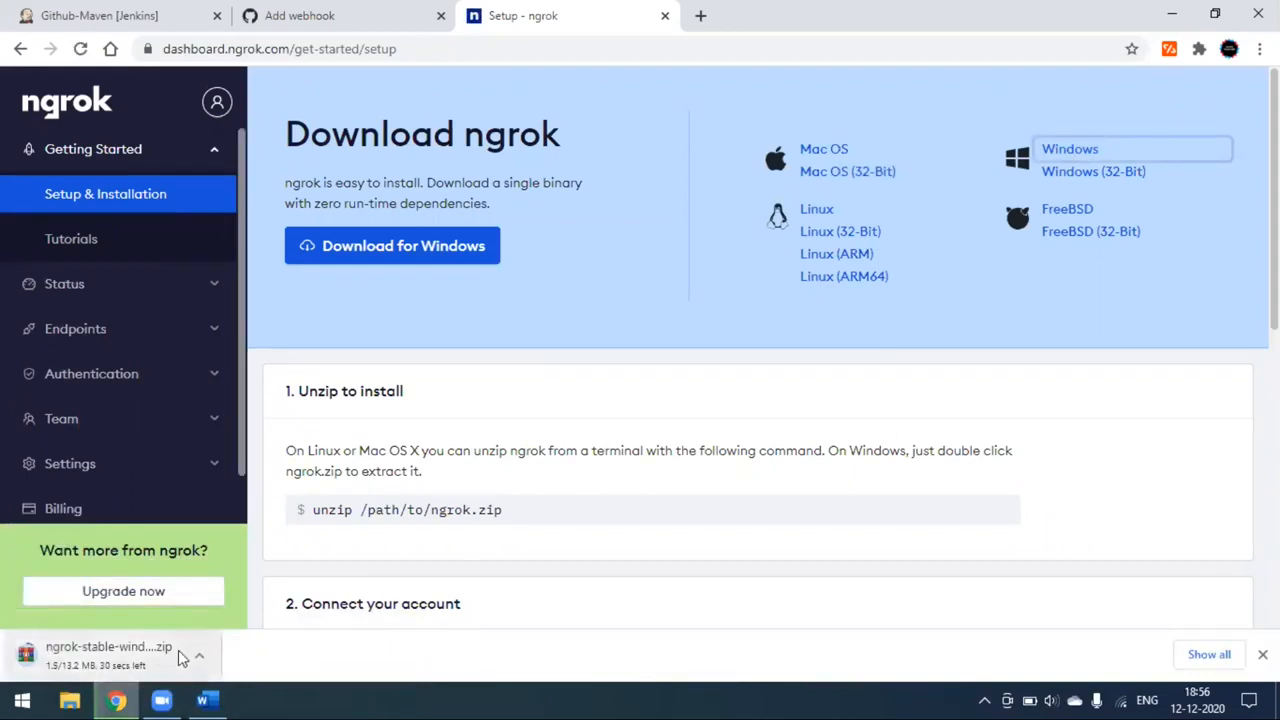
left_click(199, 659)
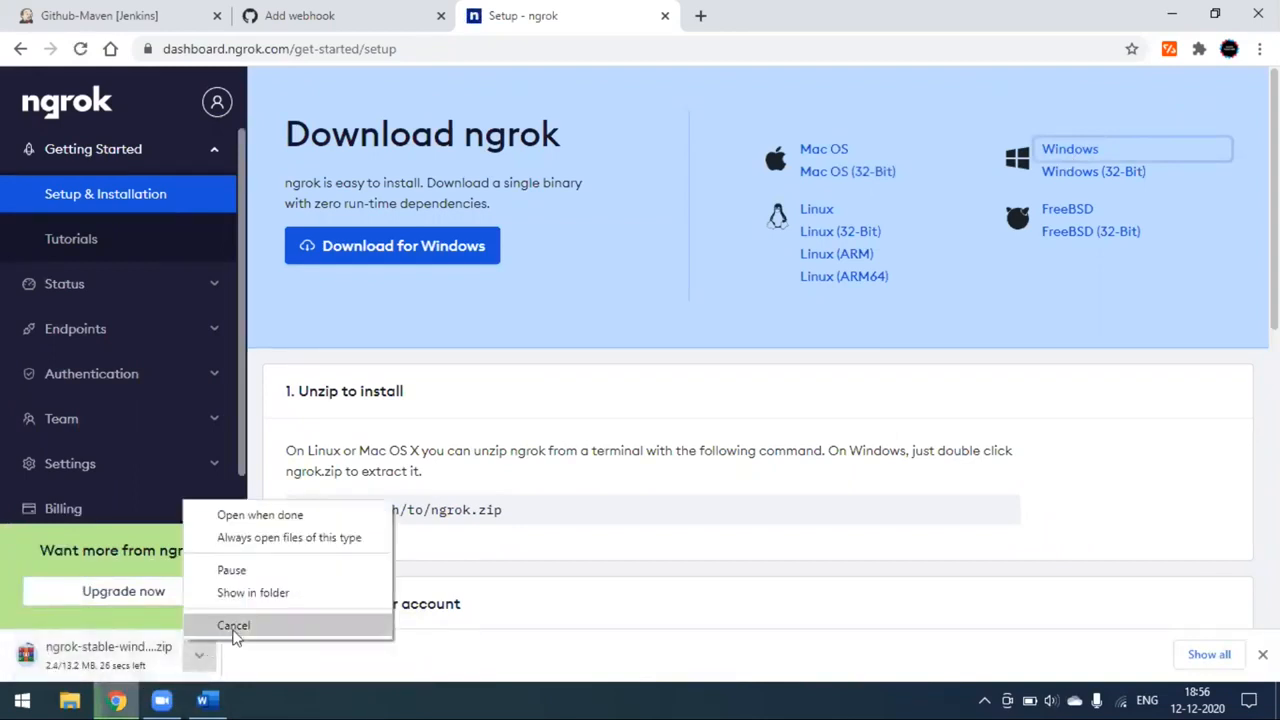
left_click(233, 624)
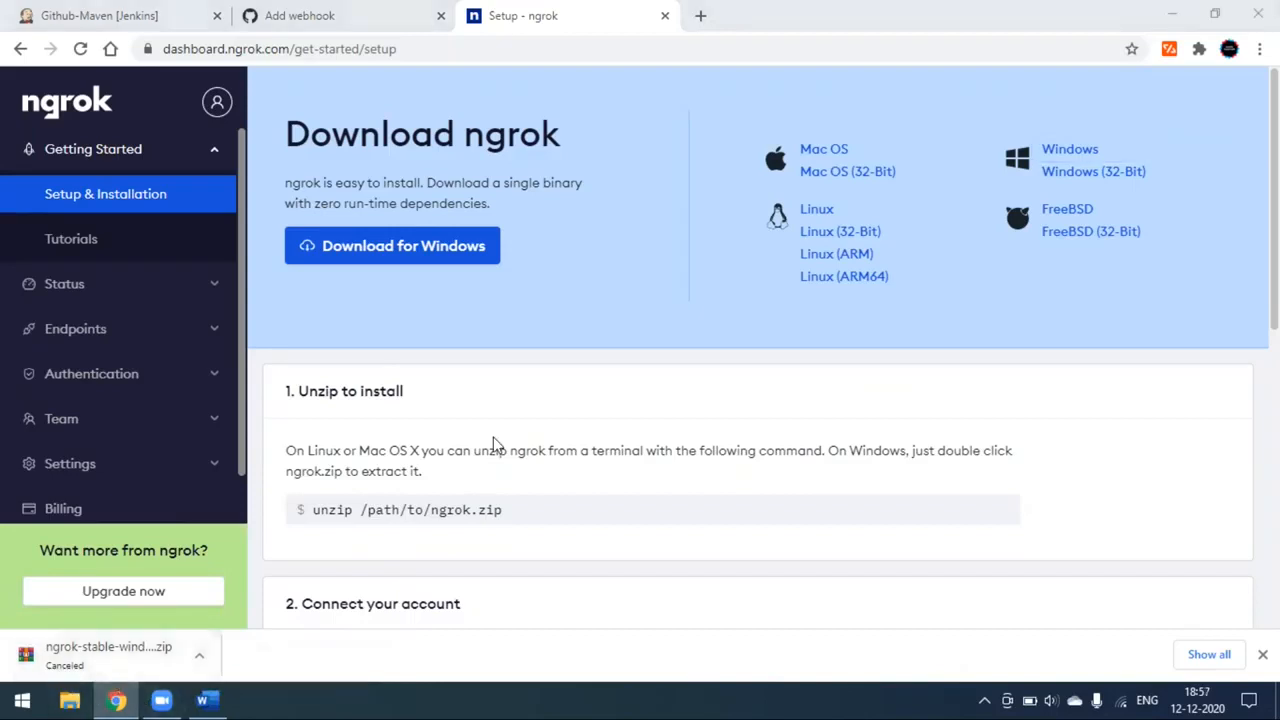
Find the existing 25.5 MB ngrok application in the Downloads folder, then return to the Word notes
key("super+e")
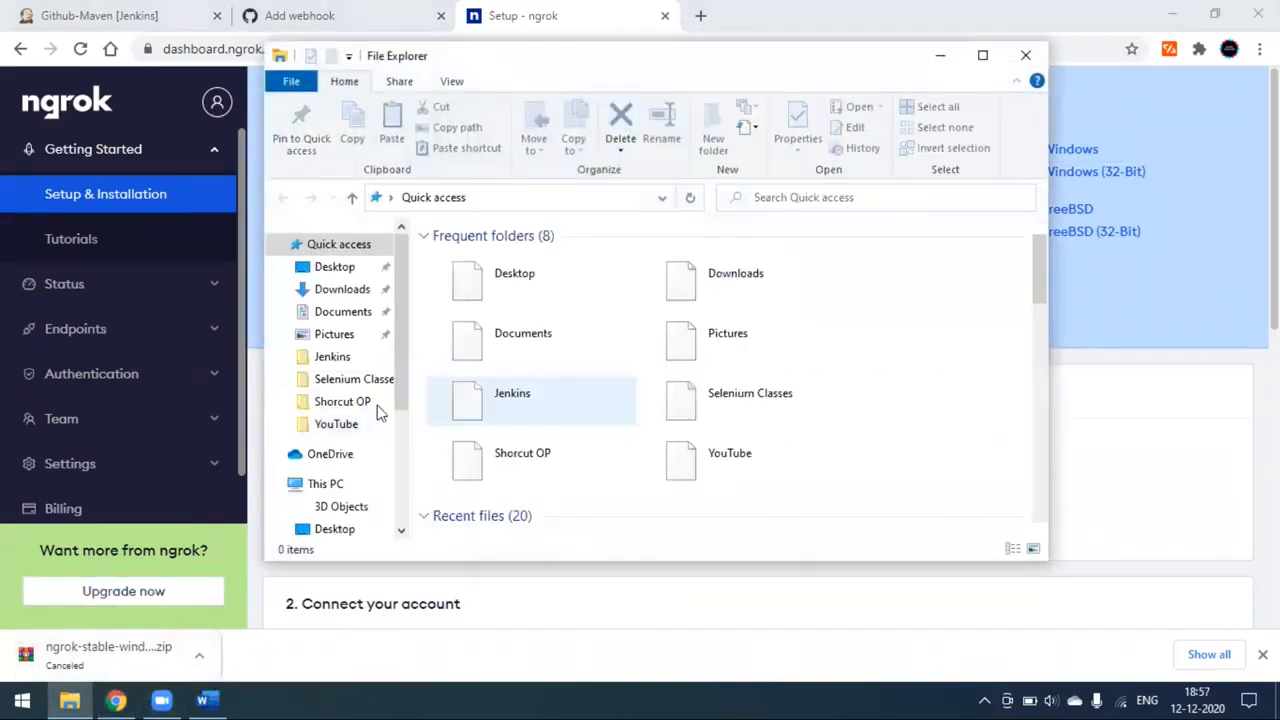
scroll(370, 420, "down", 3)
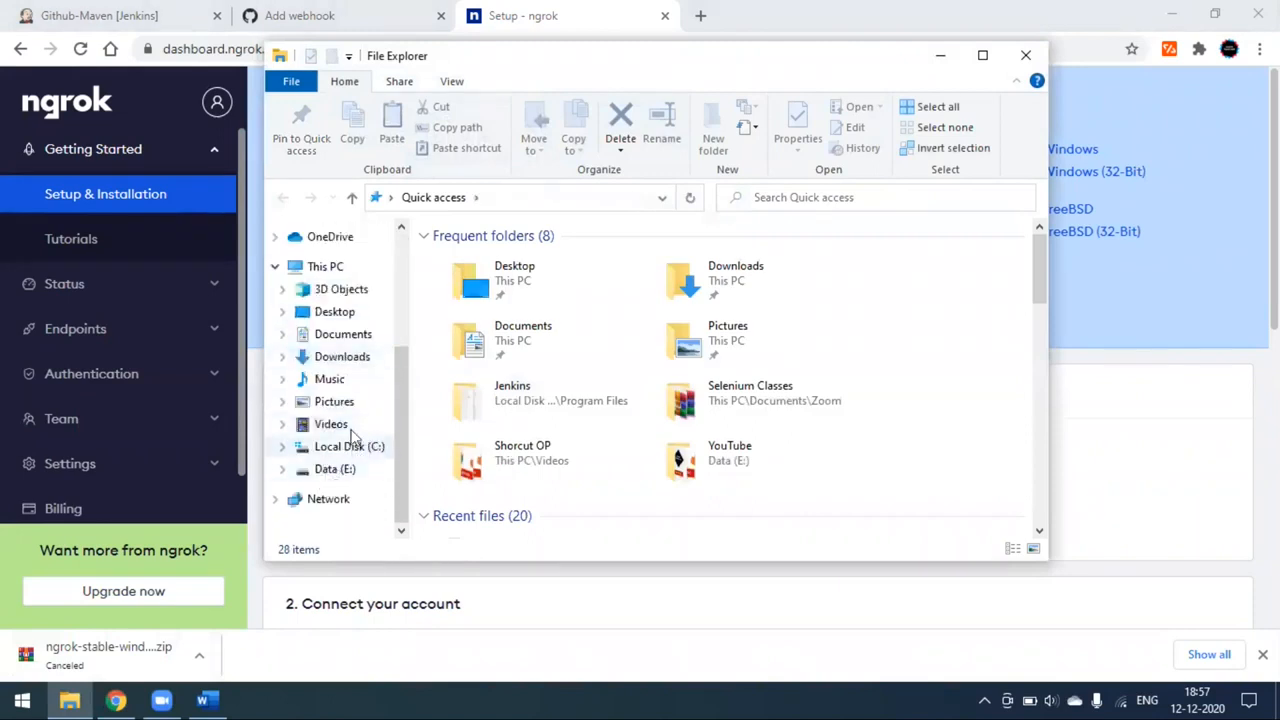
left_click(342, 357)
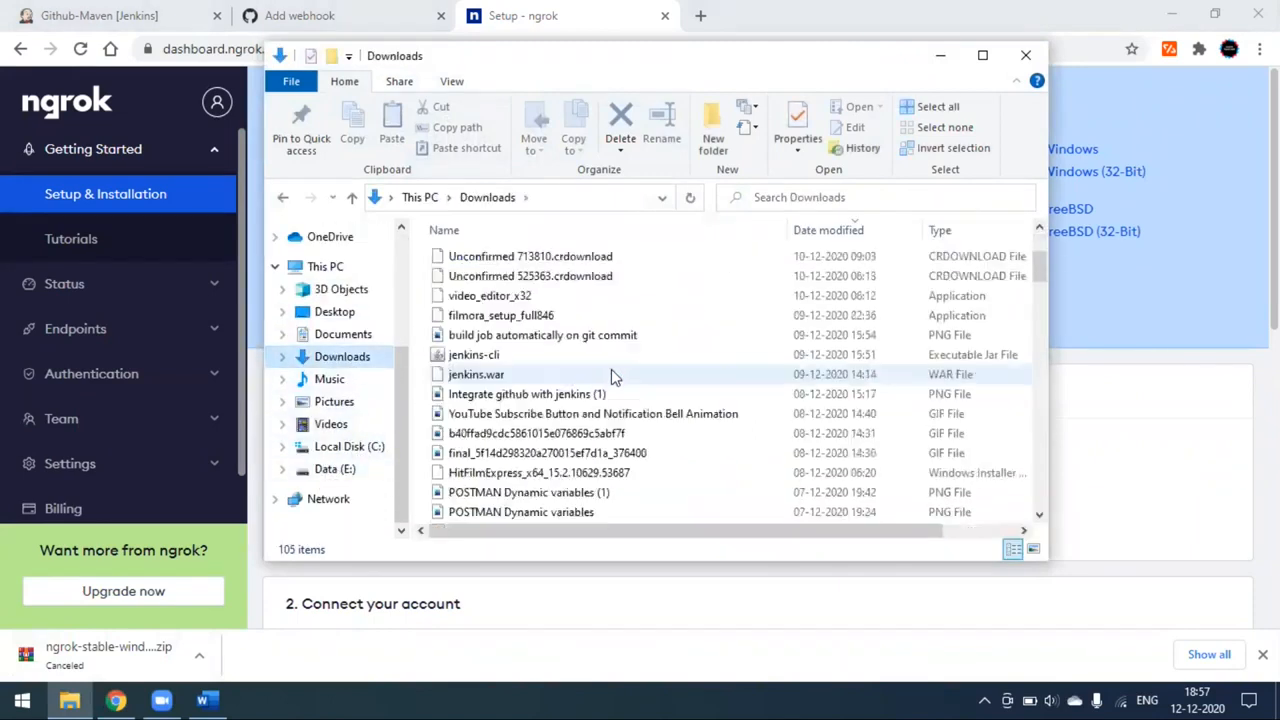
scroll(611, 374, "down", 10)
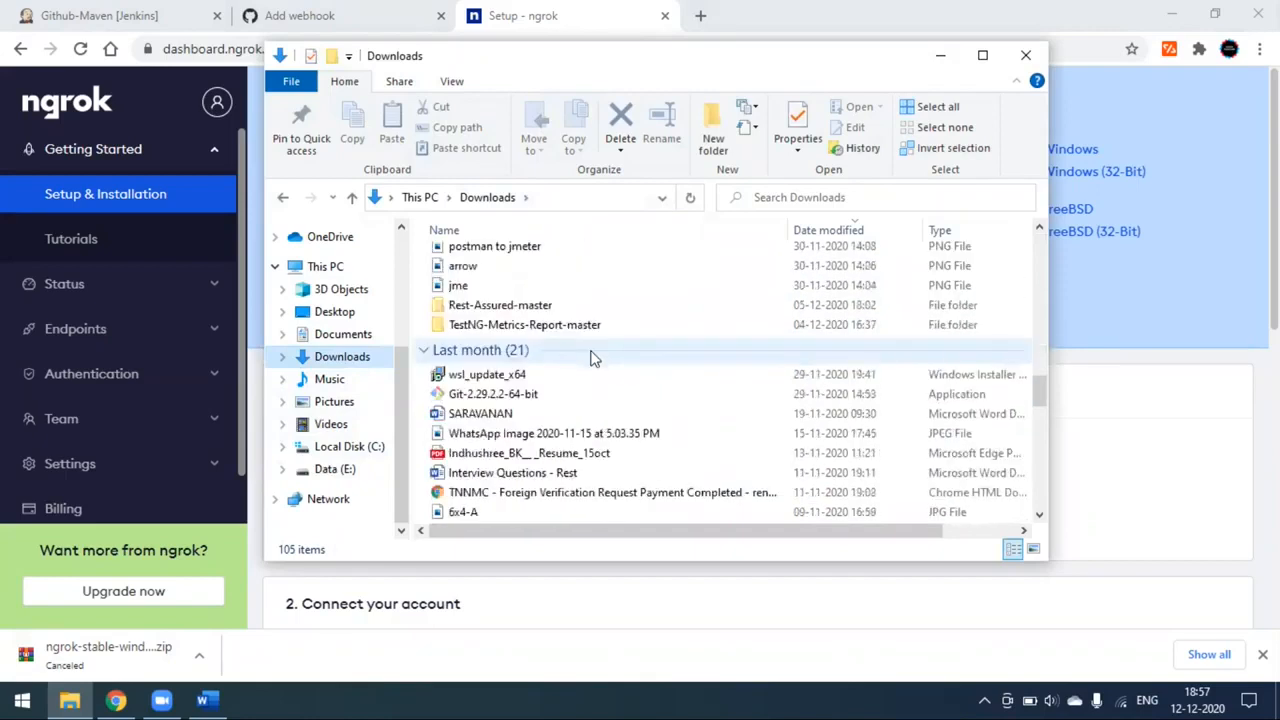
scroll(590, 358, "down", 10)
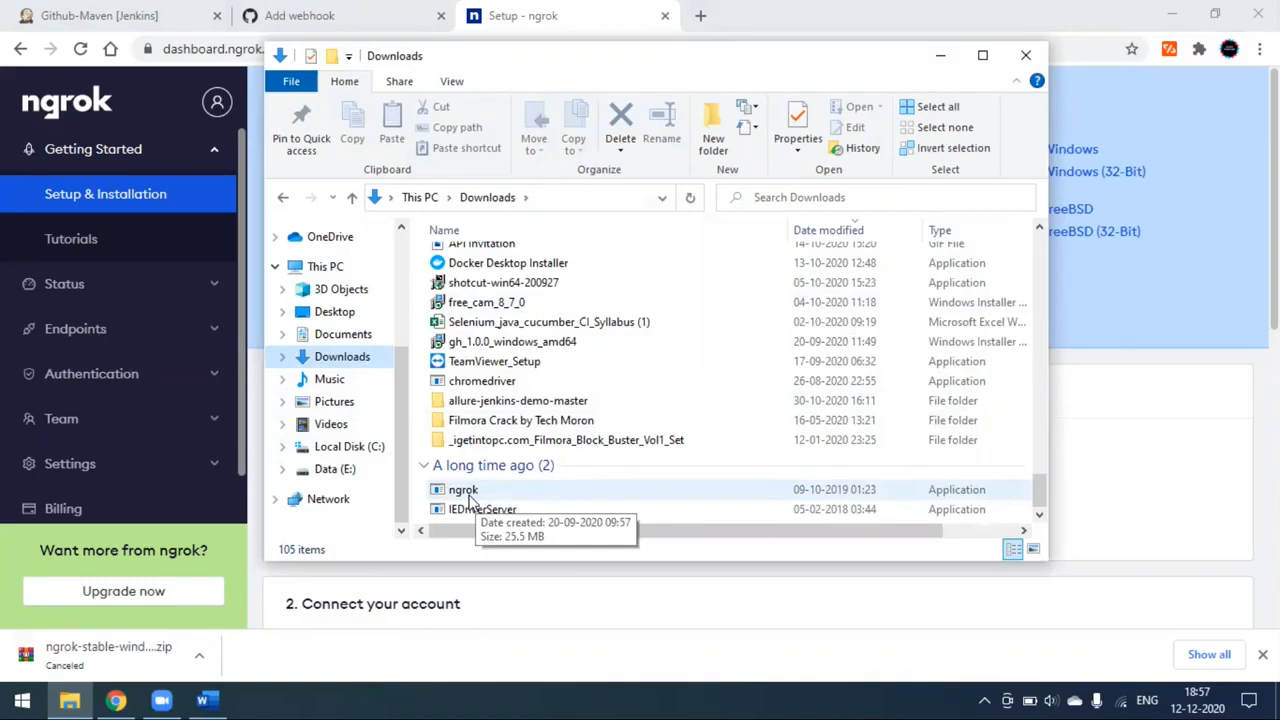
left_click(203, 700)
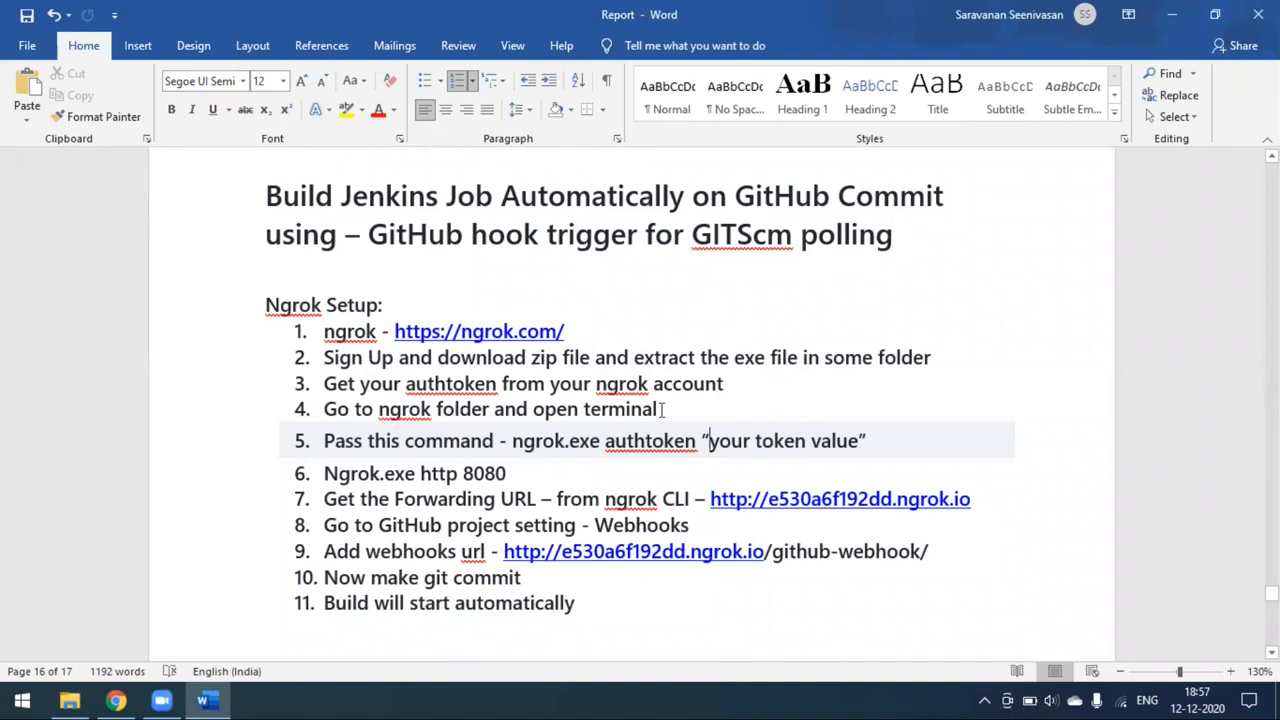
Copy the authtoken command under Connect your account on ngrok's setup page, then bring Downloads back
scroll(660, 409, "down", 2)
scroll(280, 640, "up", 1)
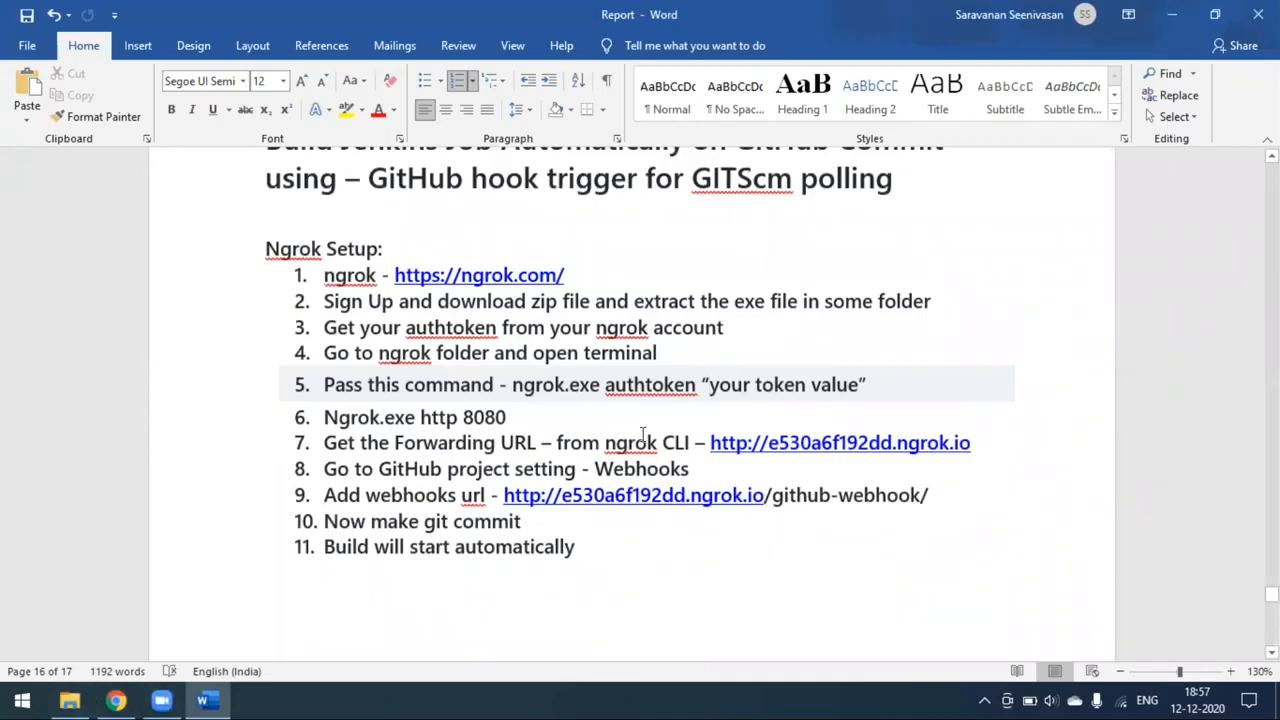
left_click(116, 700)
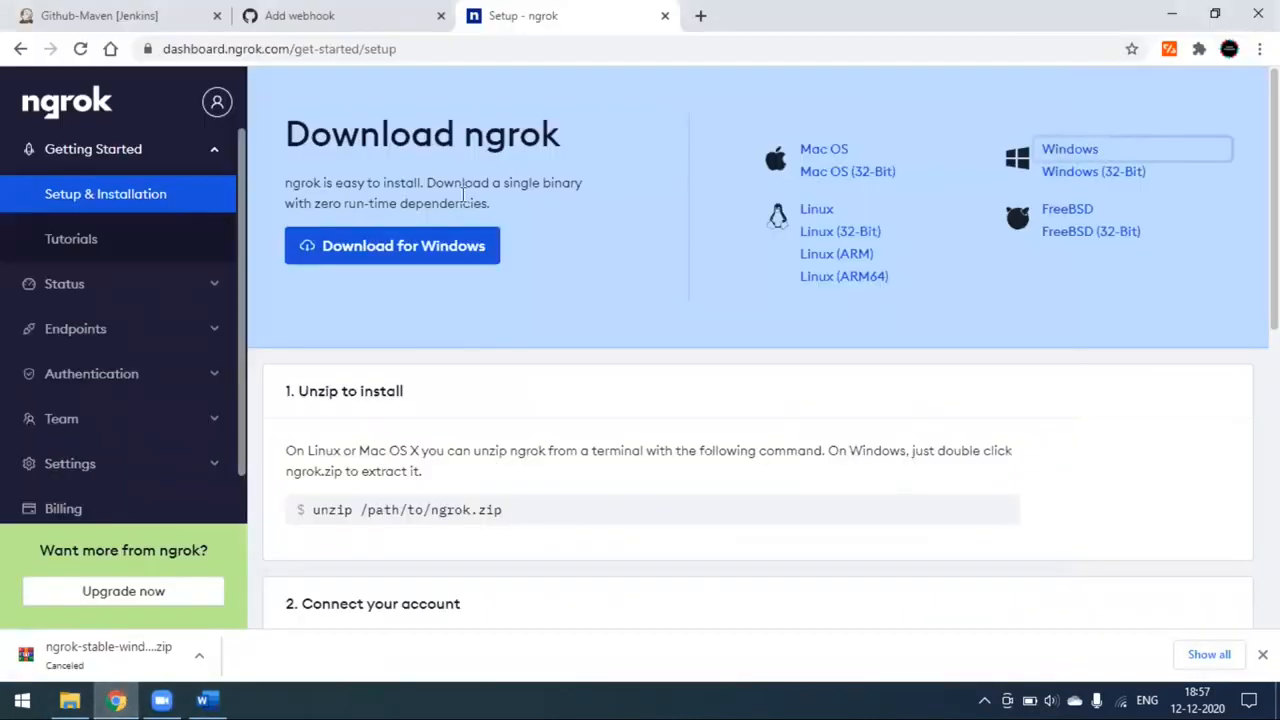
scroll(463, 369, "down", 4)
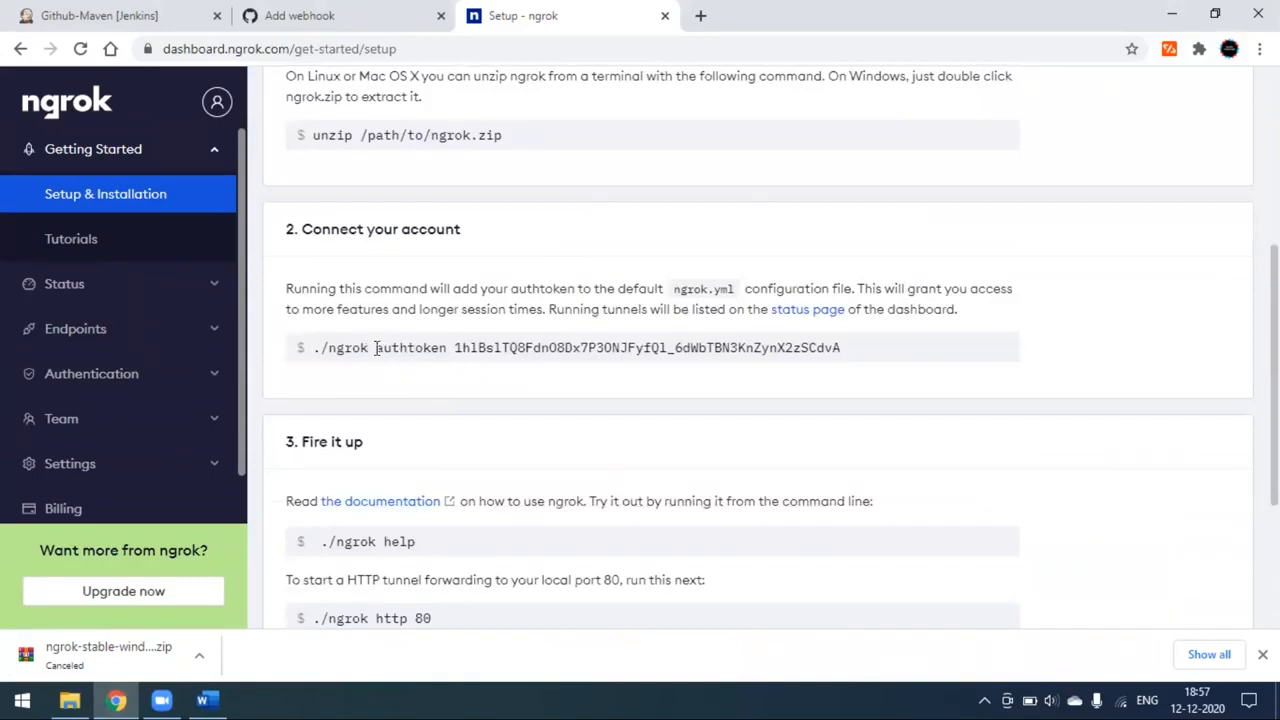
left_click_drag(376, 347, 845, 354)
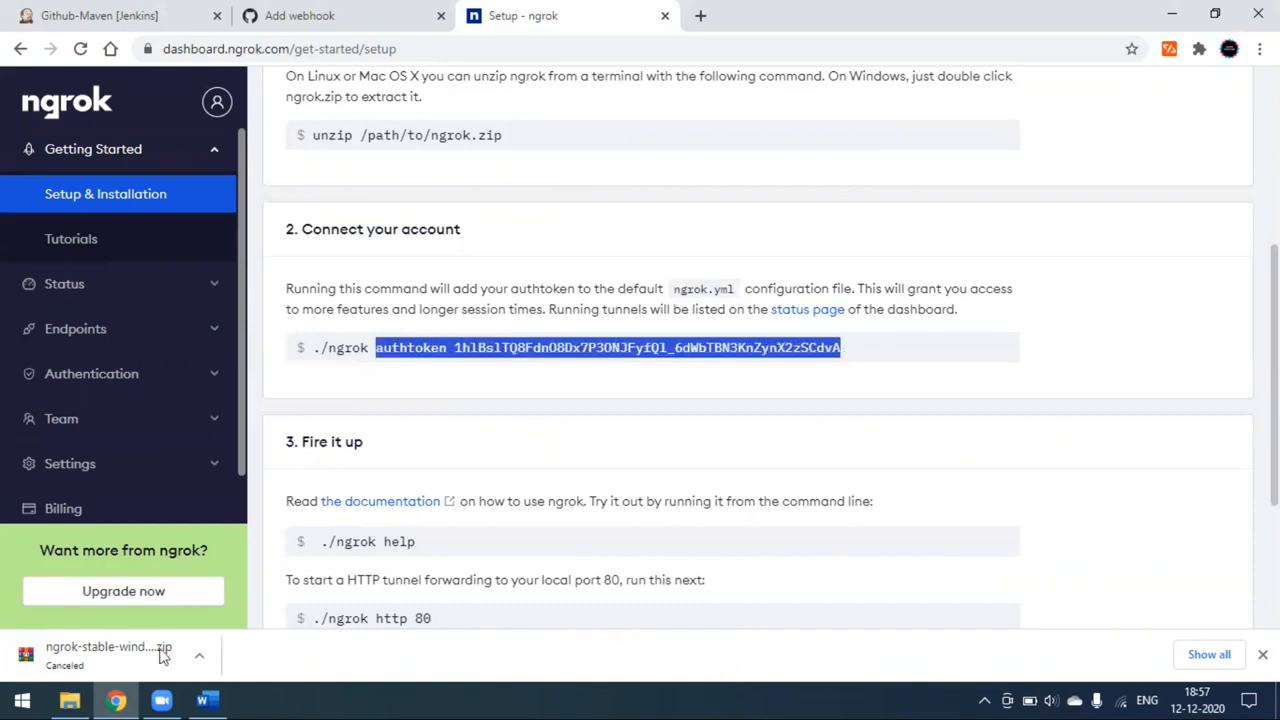
left_click(69, 700)
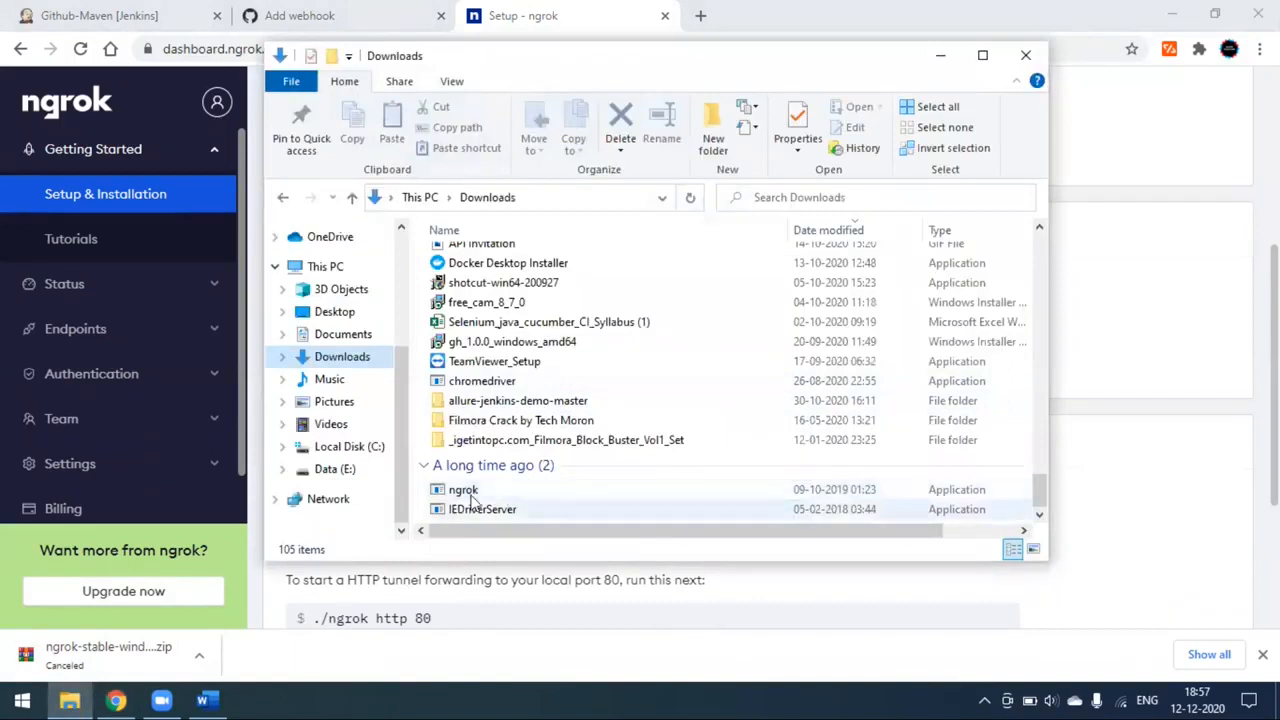
Open cmd in Downloads and run ngrok.exe authtoken with the pasted token, saving it to ngrok.yml
left_click(578, 200)
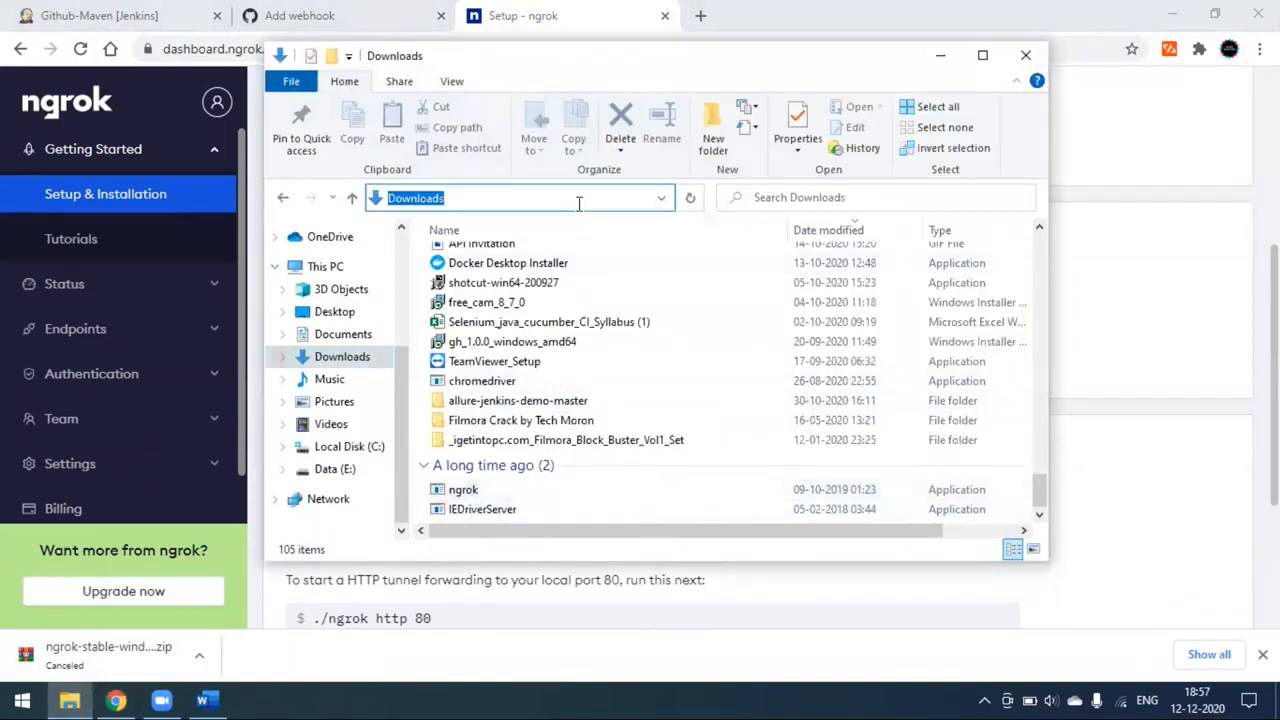
key("Return")
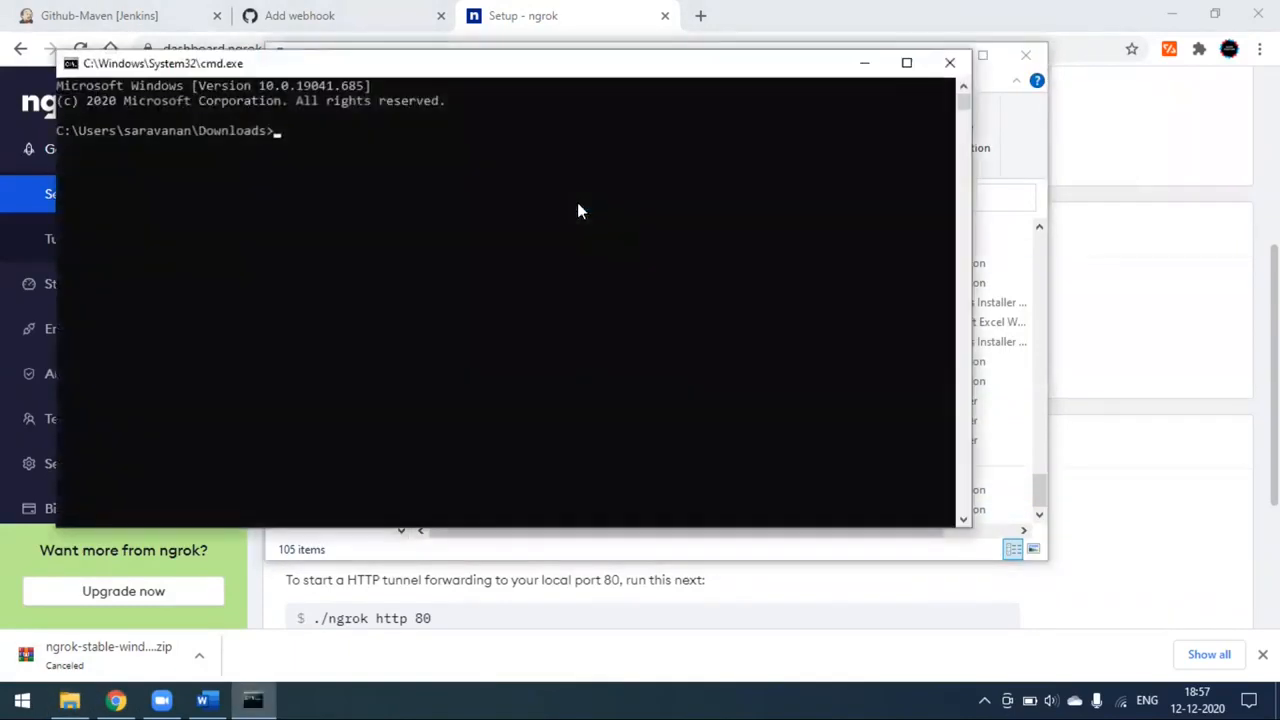
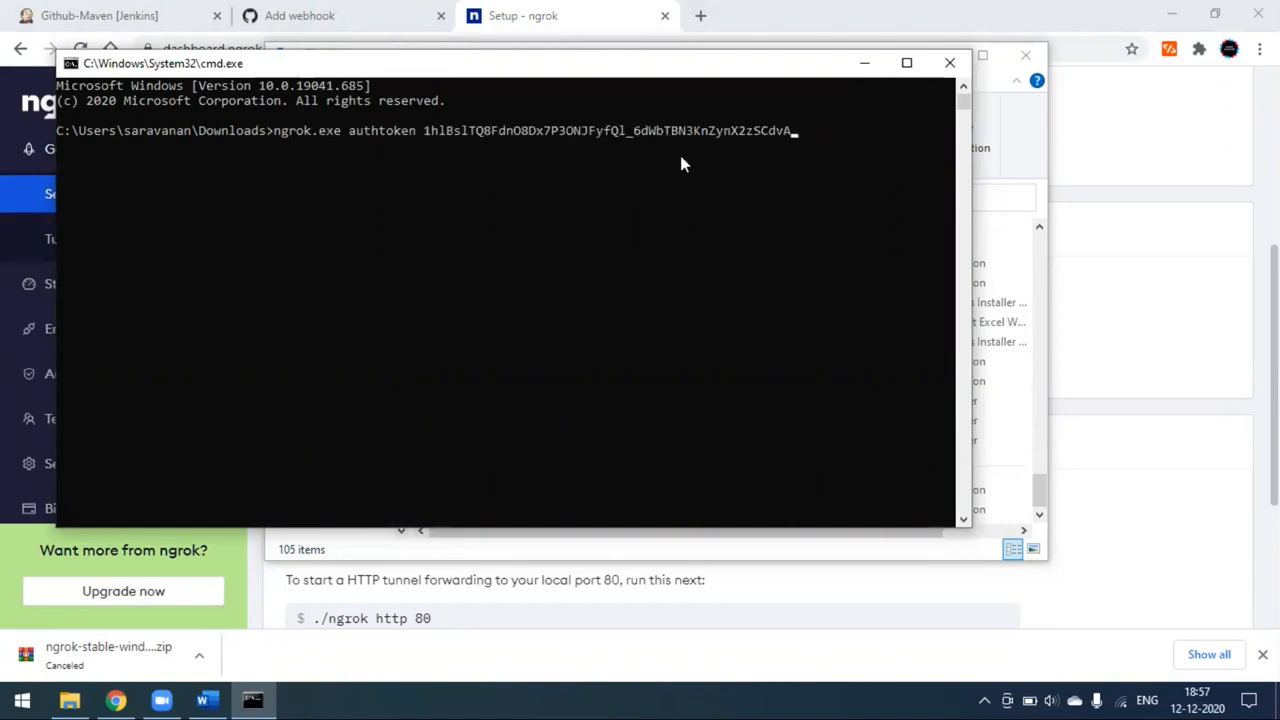
key("Return")
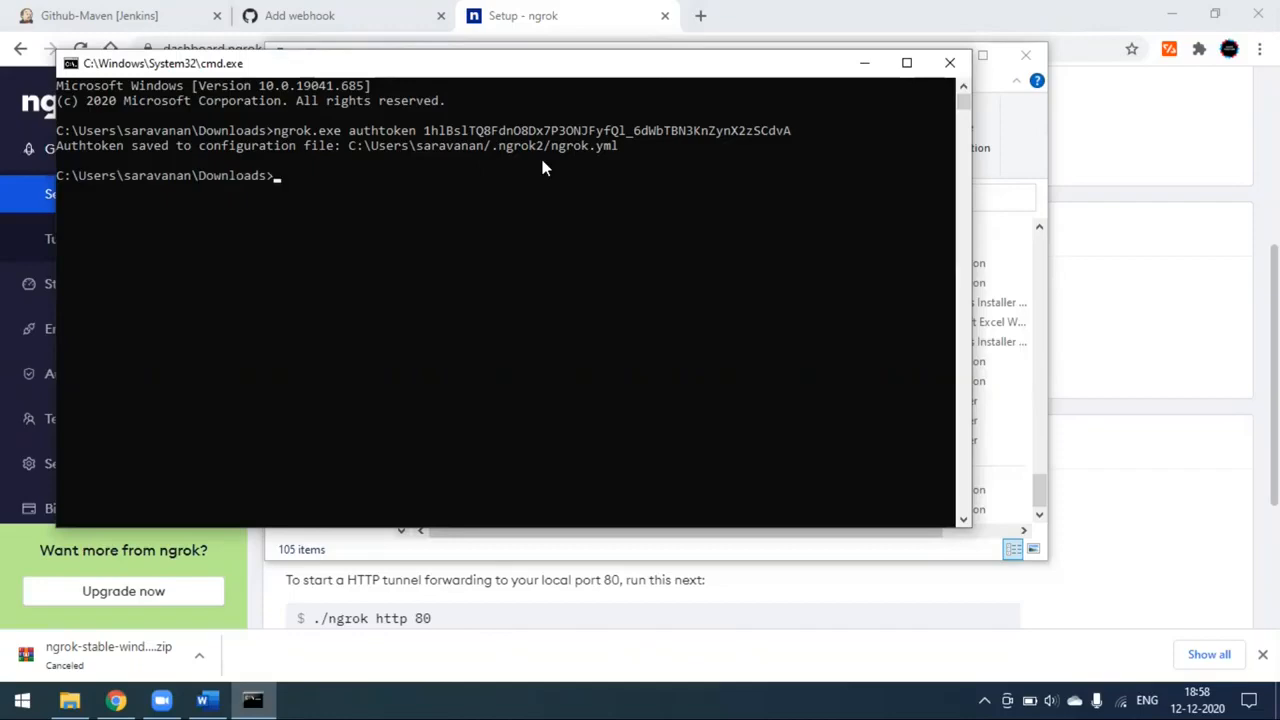
left_click(222, 698)
Read Word's step 6 (Ngrok.exe http 8080), view the Github-Maven job, and return to Command Prompt
scroll(714, 325, "down", 2)
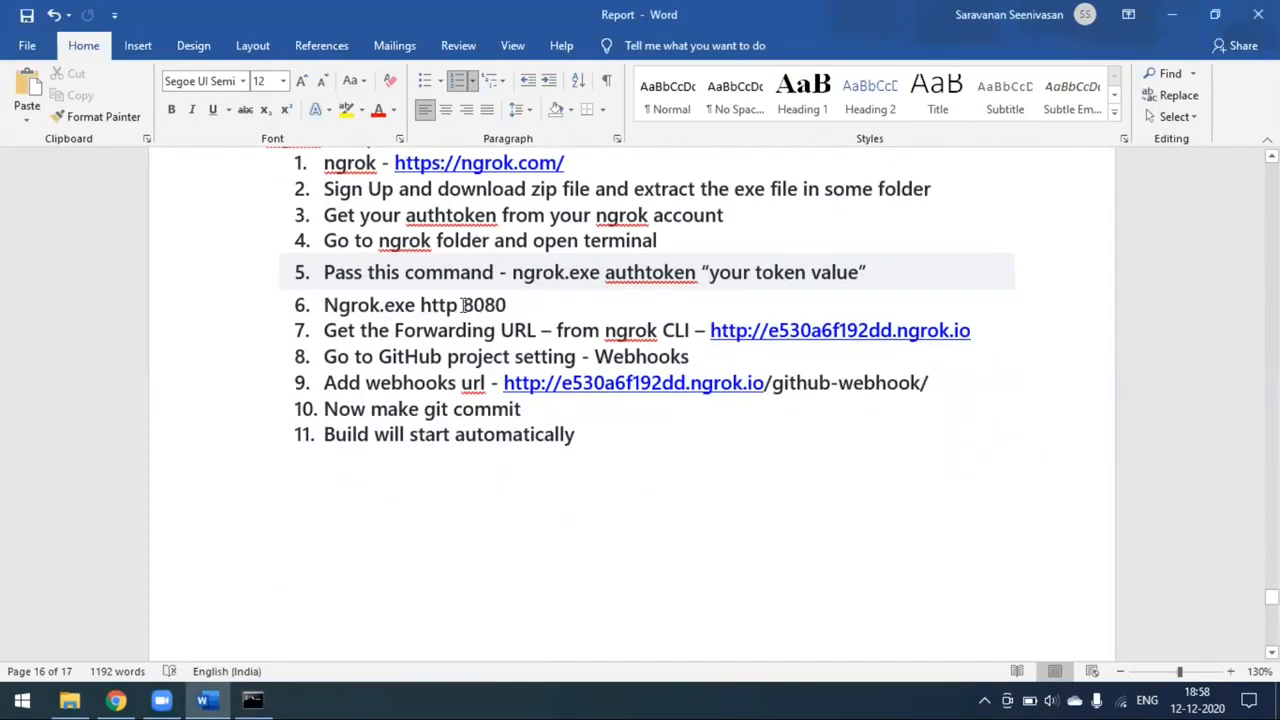
key("alt")
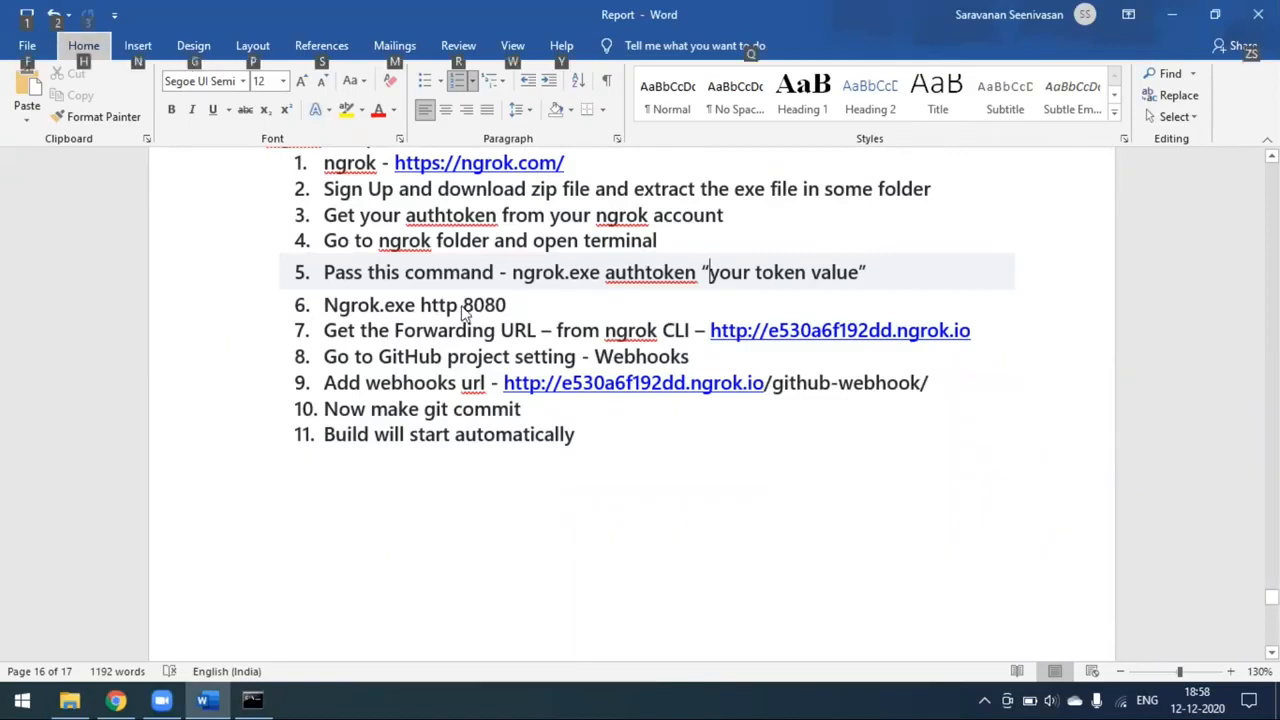
left_click(118, 698)
left_click(147, 18)
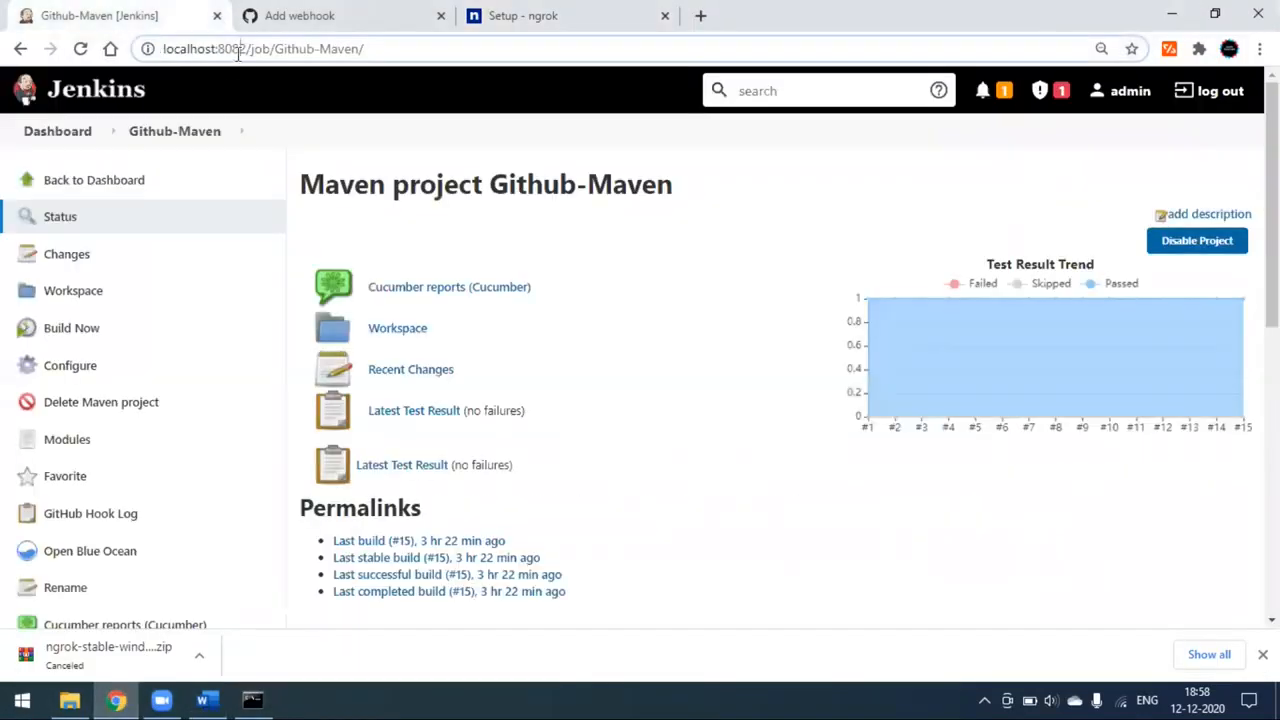
left_click(252, 700)
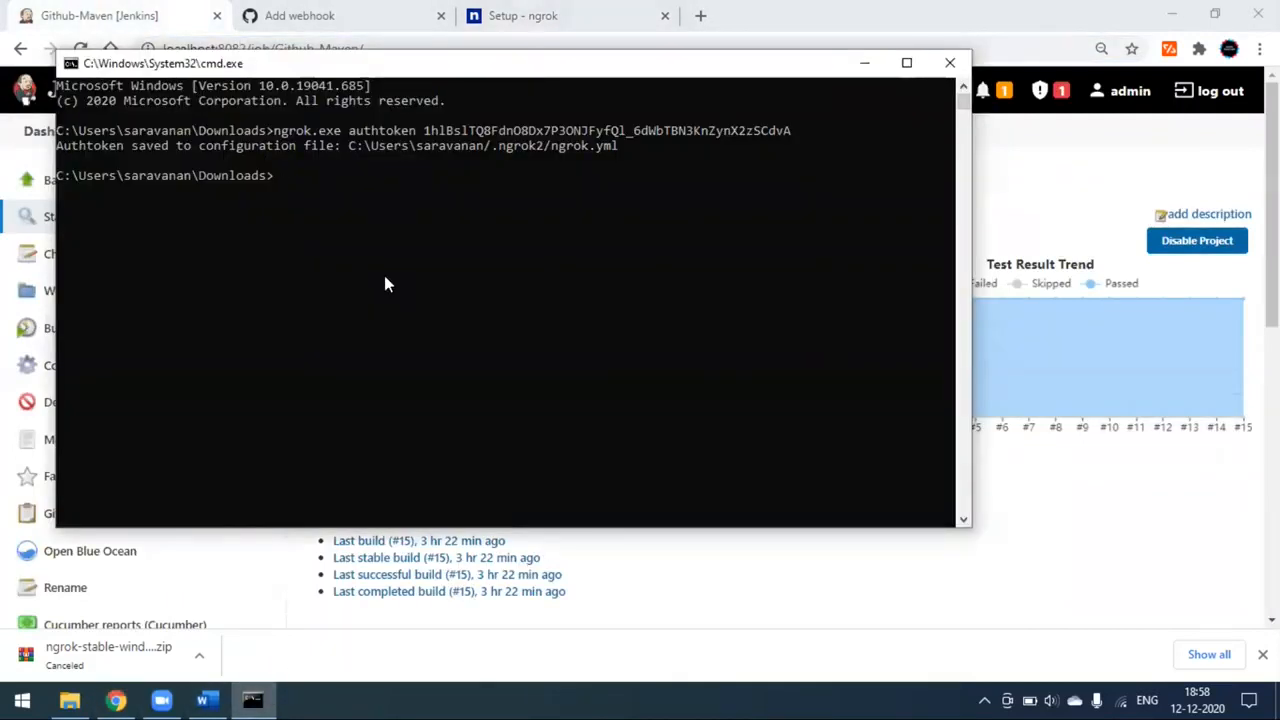
type("ngrok.exe htt")
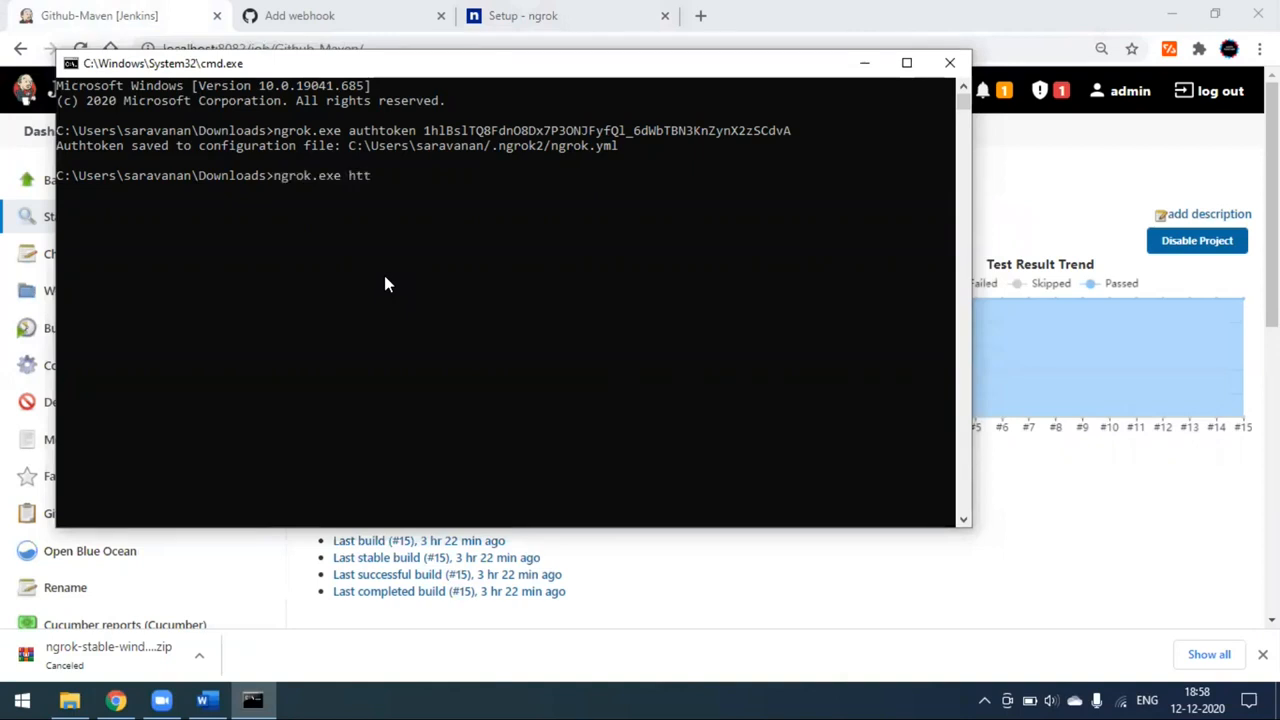
type("p 8082")
key("Return")
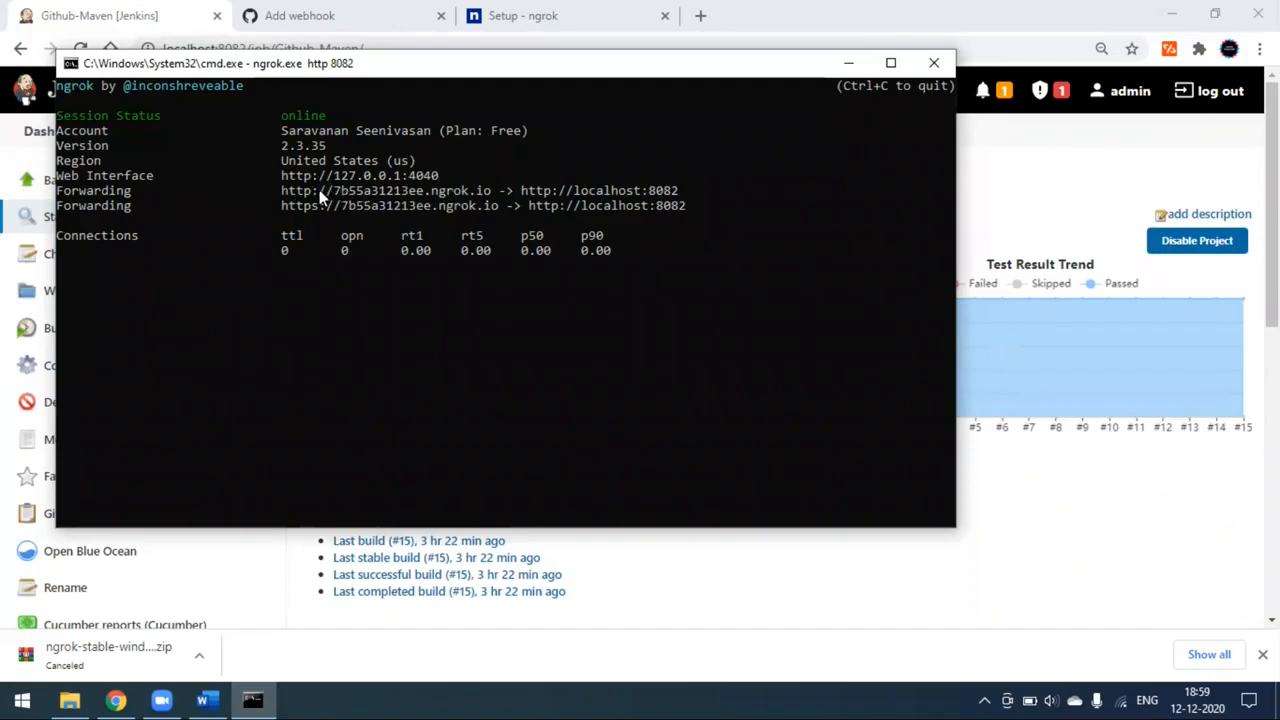
left_click_drag(281, 191, 488, 198)
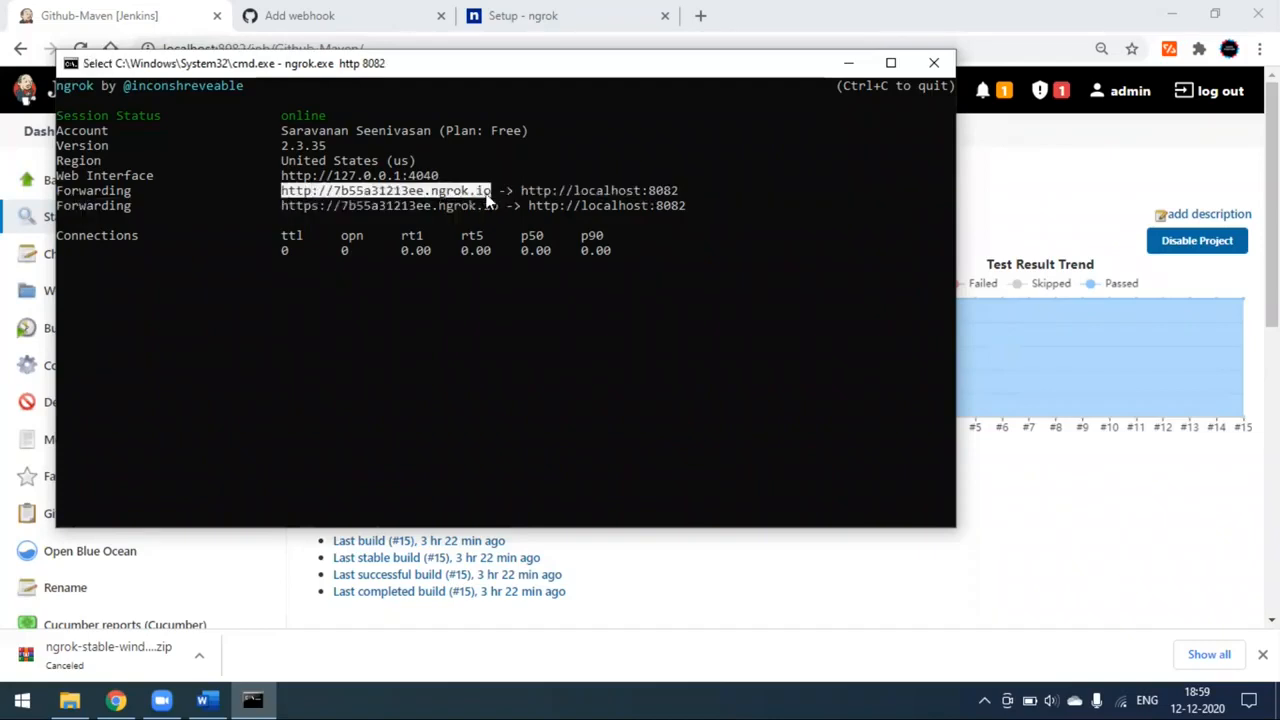
key("ctrl+c")
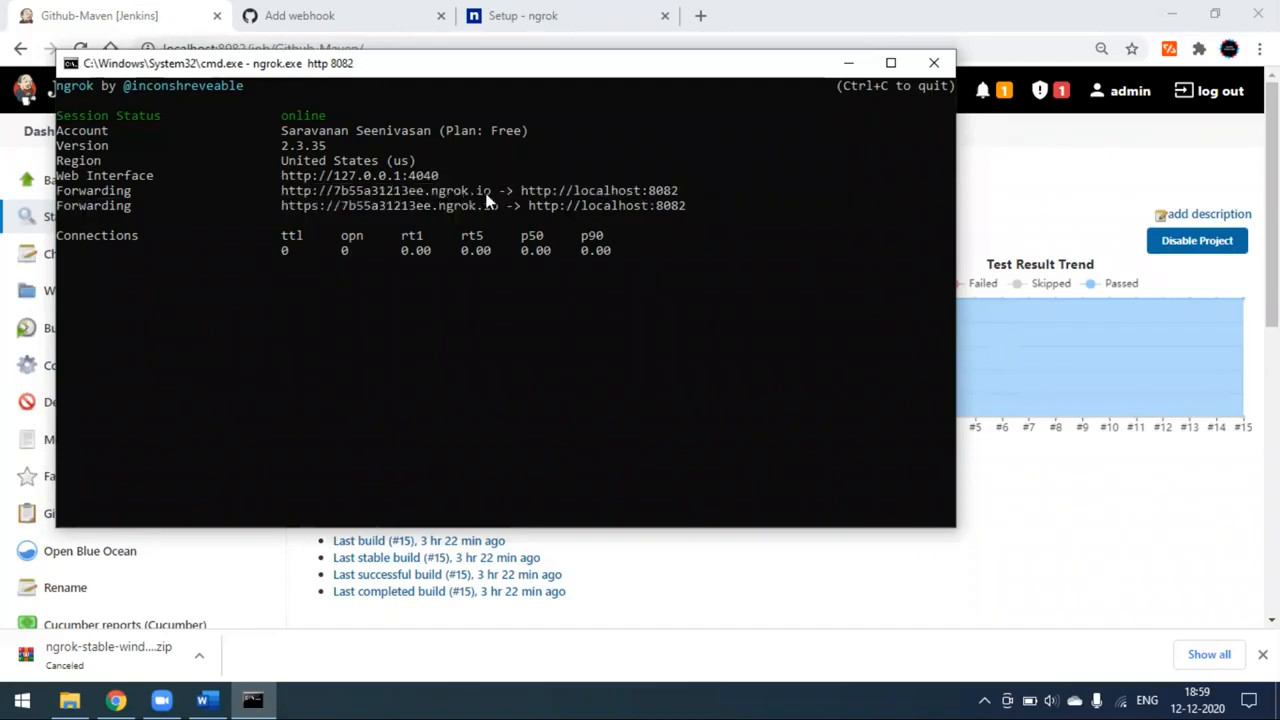
left_click(331, 18)
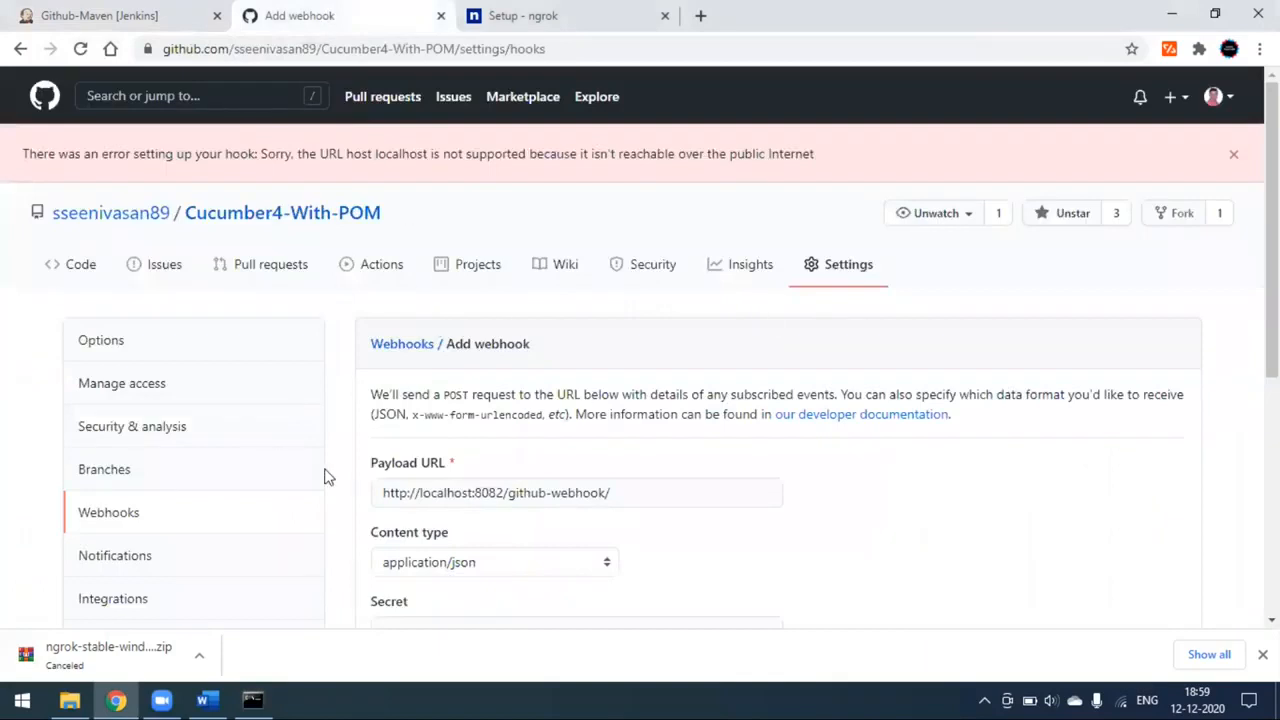
scroll(586, 283, "down", 3)
scroll(477, 277, "up", 1)
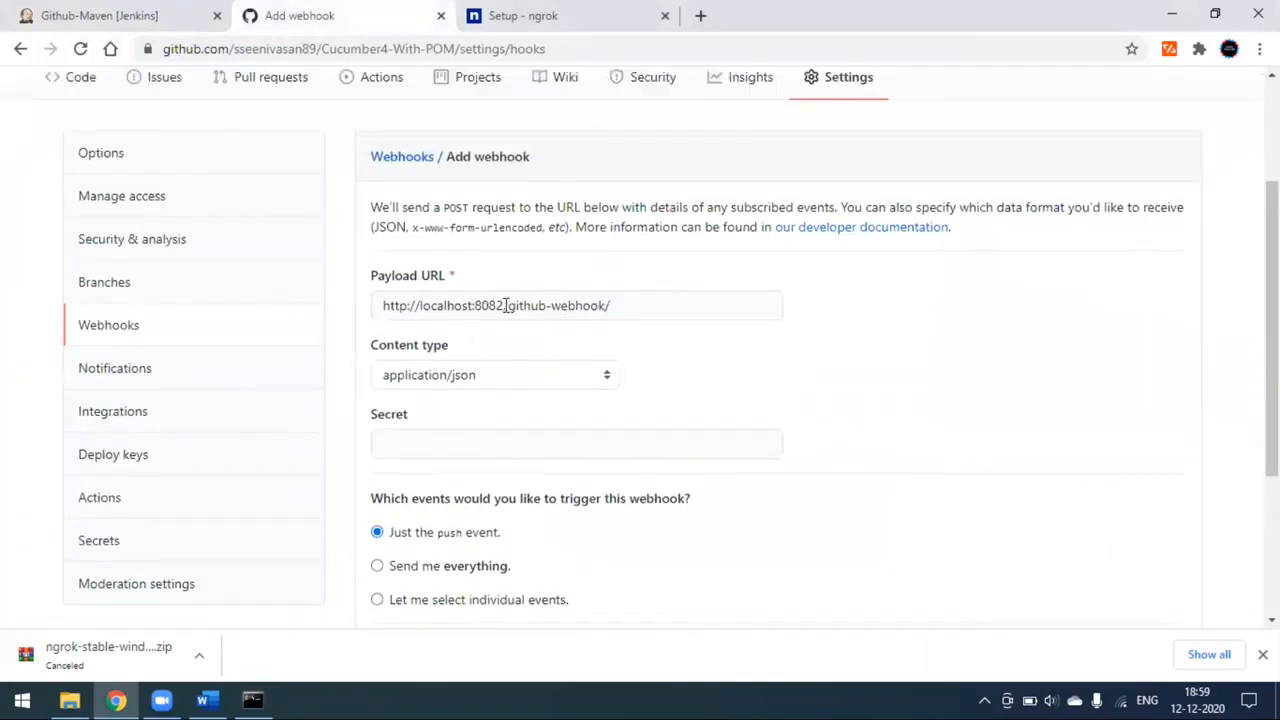
left_click_drag(505, 305, 382, 305)
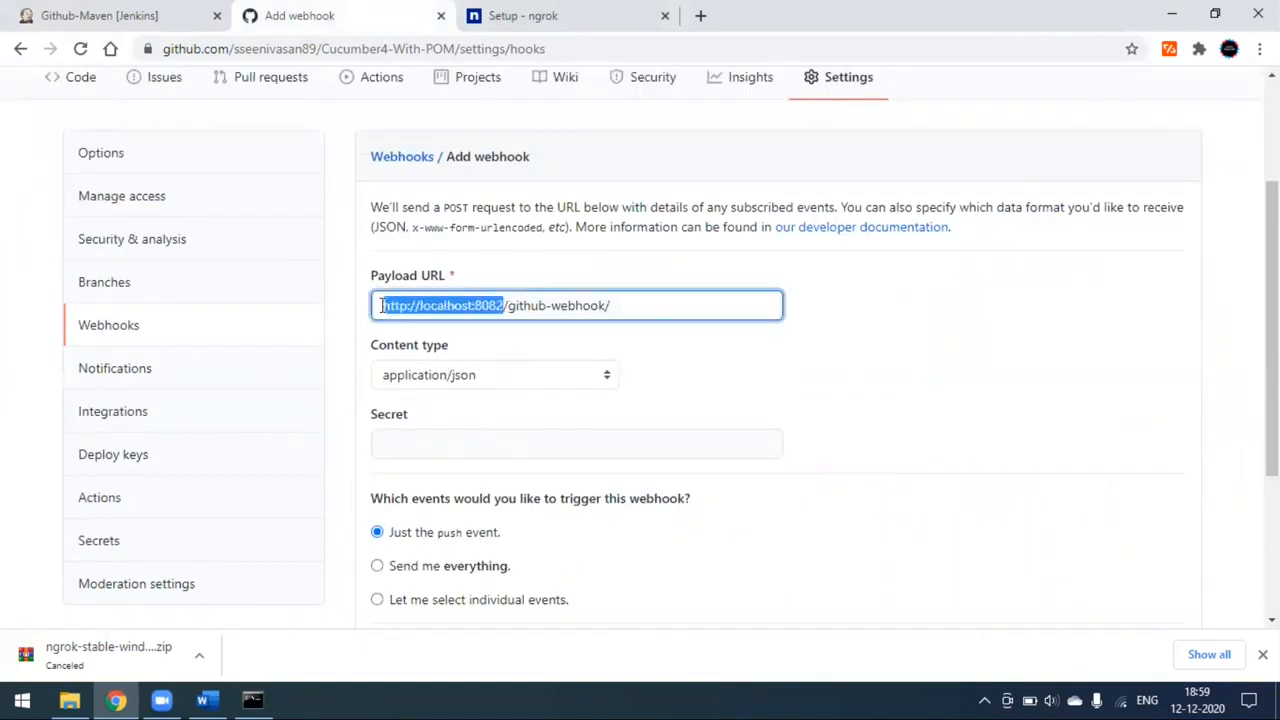
key("ctrl+v")
left_click(907, 393)
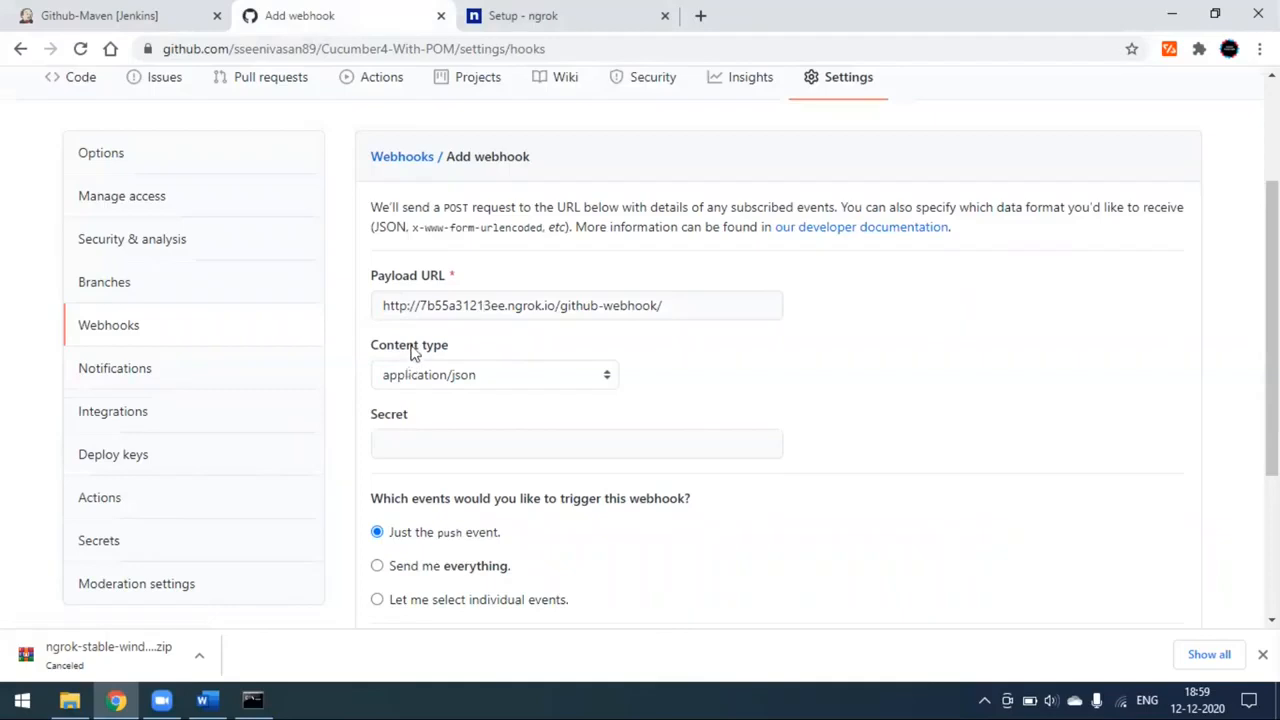
Save the webhook and dismiss the canceled ngrok download notice
scroll(474, 380, "down", 1)
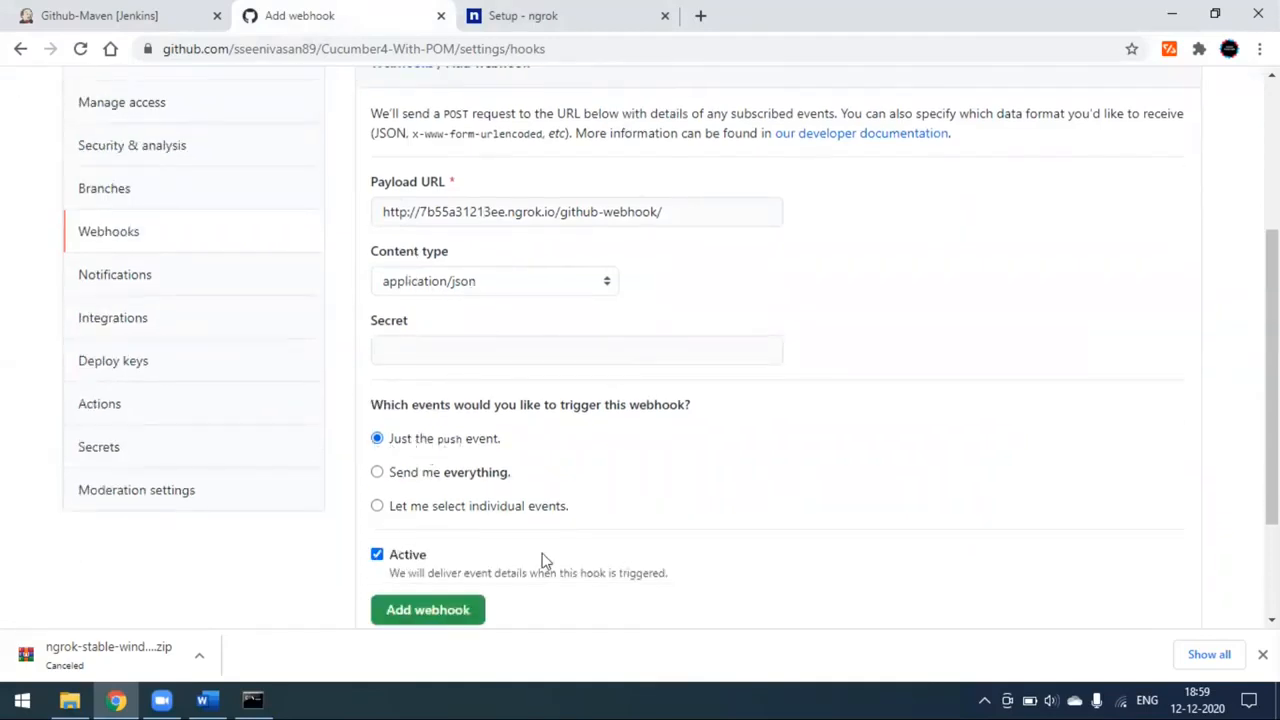
scroll(543, 563, "down", 2)
left_click(446, 452)
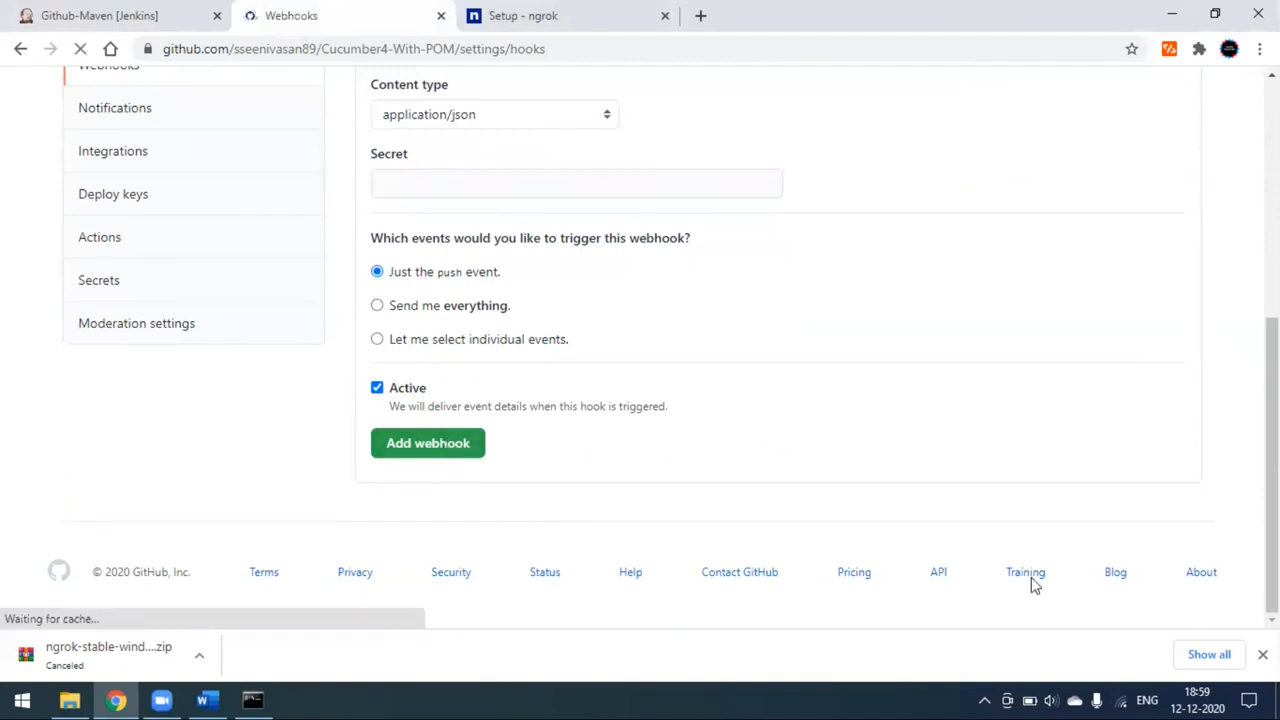
left_click(1262, 654)
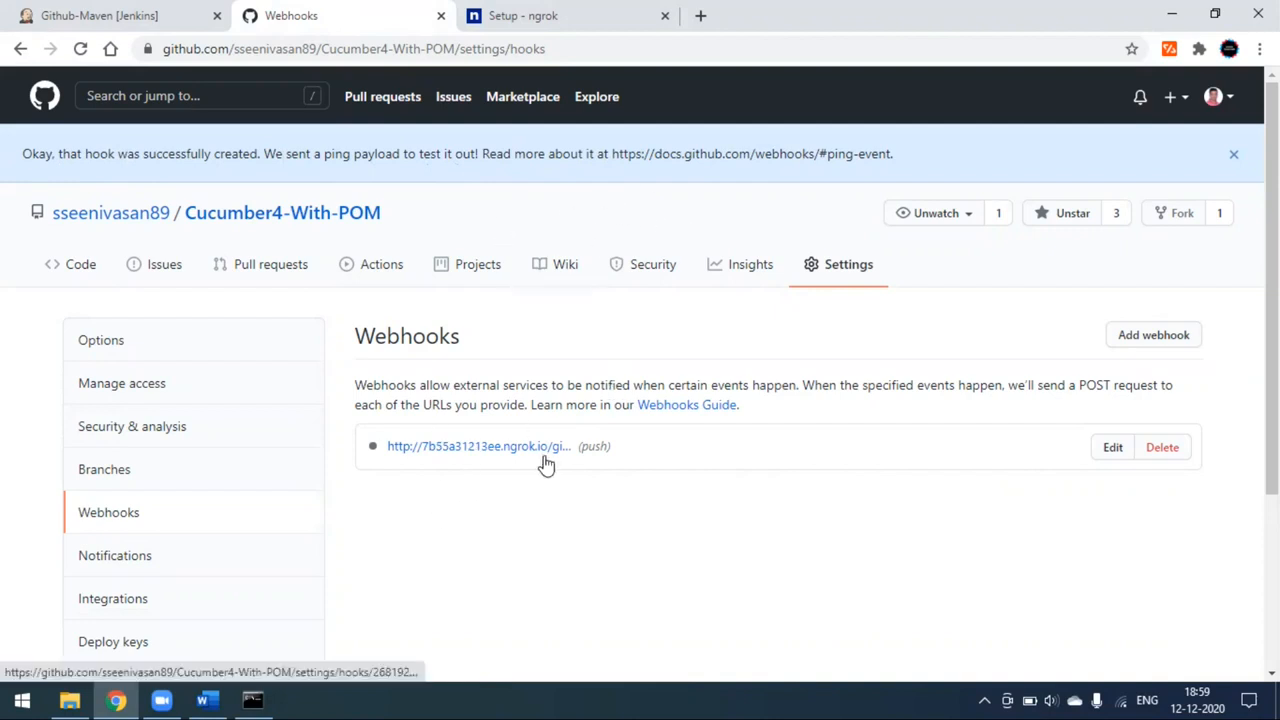
scroll(545, 465, "down", 3)
scroll(545, 465, "up", 3)
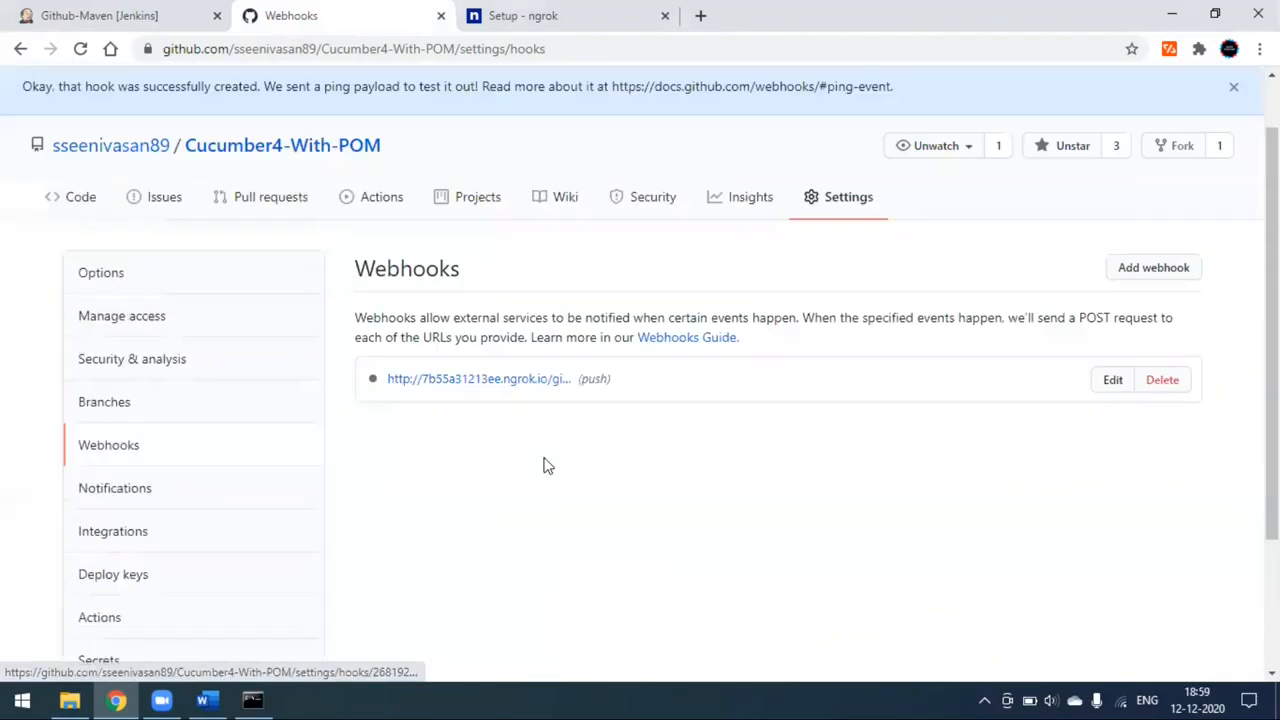
left_click(253, 700)
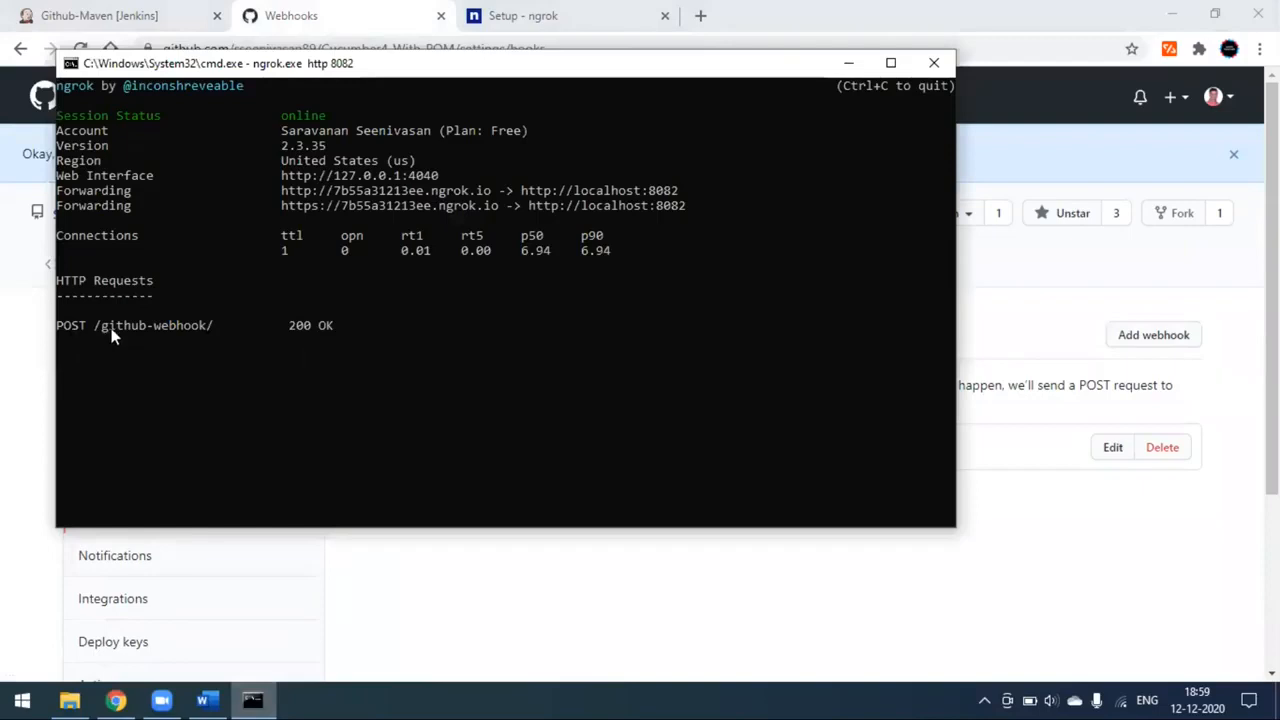
left_click_drag(440, 63, 523, 189)
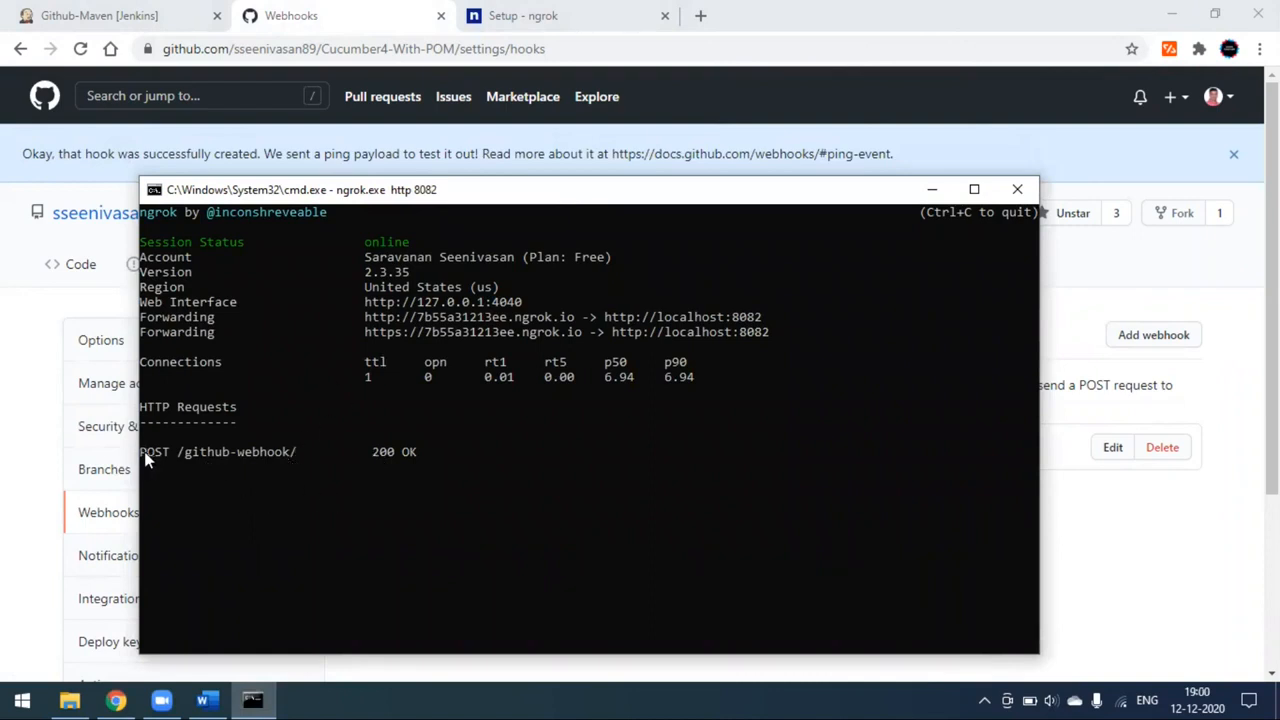
left_click_drag(424, 449, 373, 458)
left_click(466, 469)
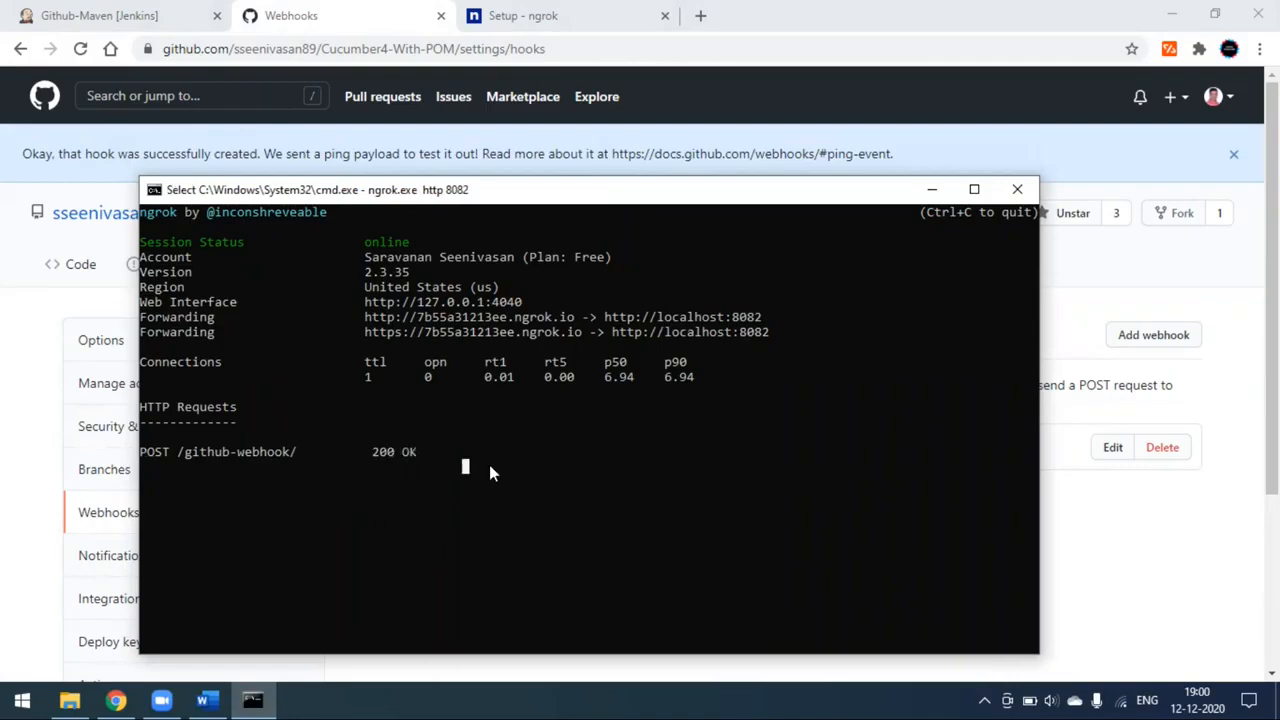
left_click(931, 190)
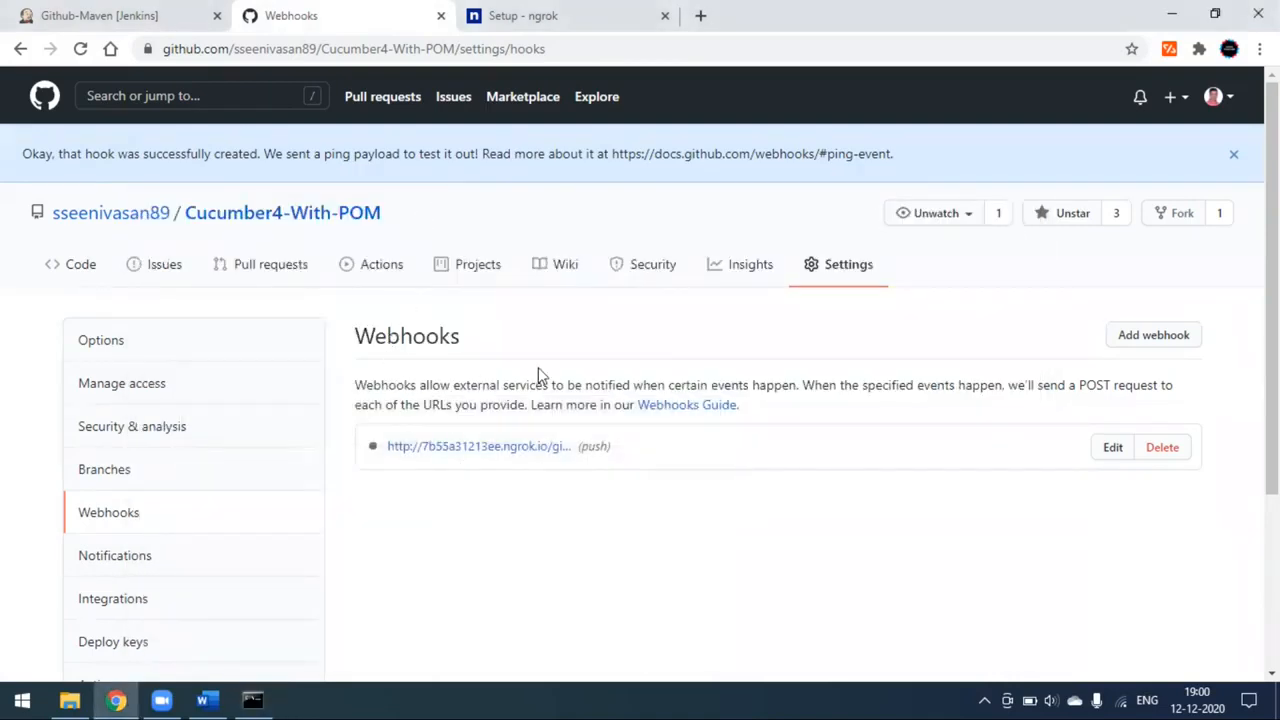
scroll(455, 457, "down", 3)
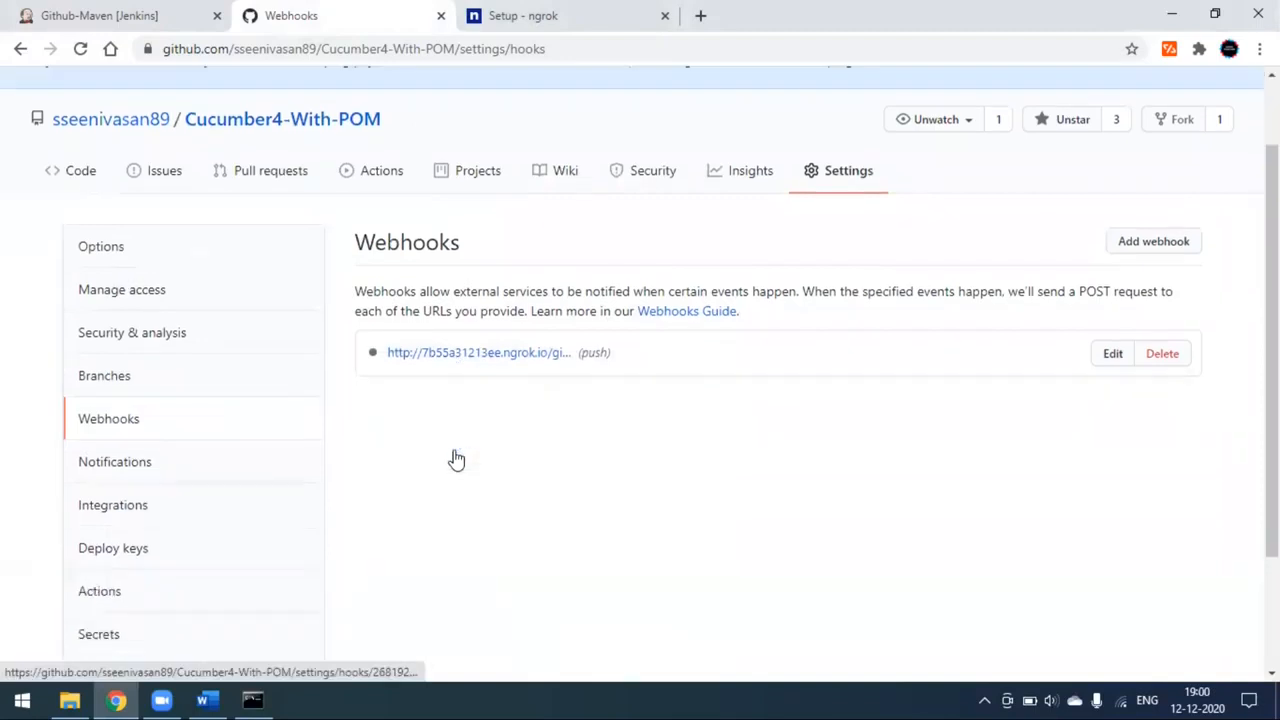
scroll(449, 440, "up", 3)
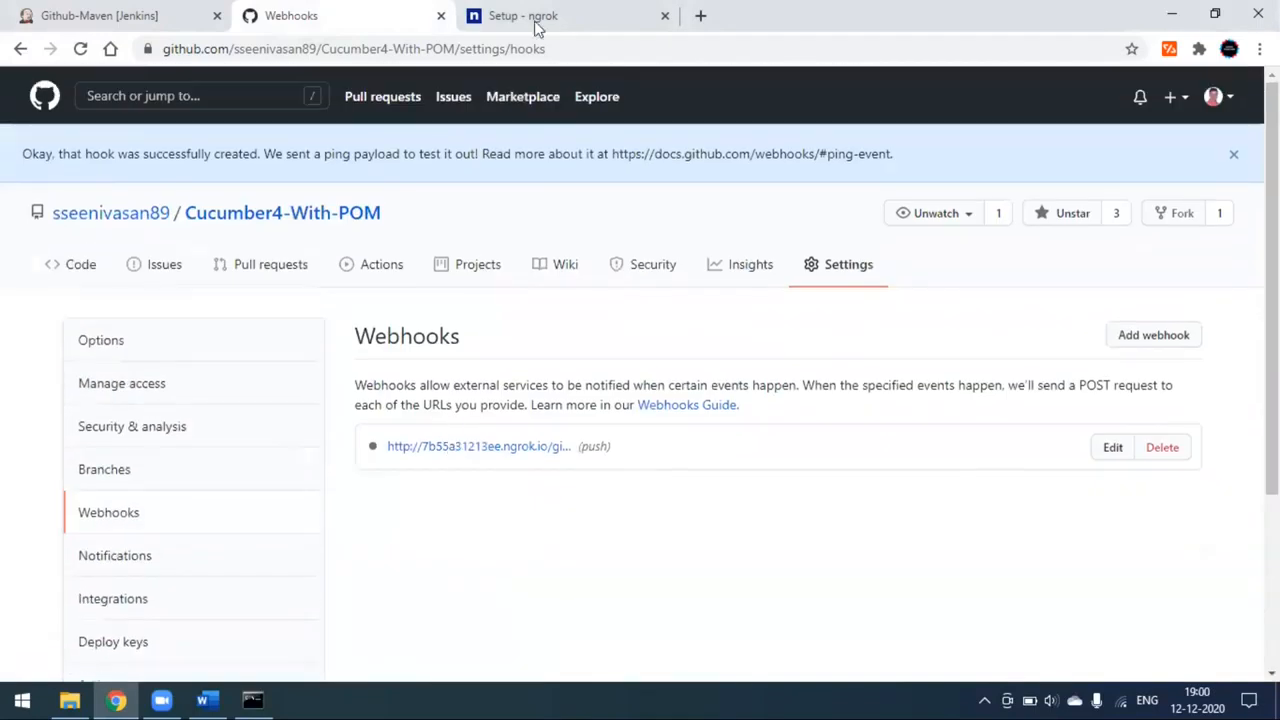
left_click(145, 20)
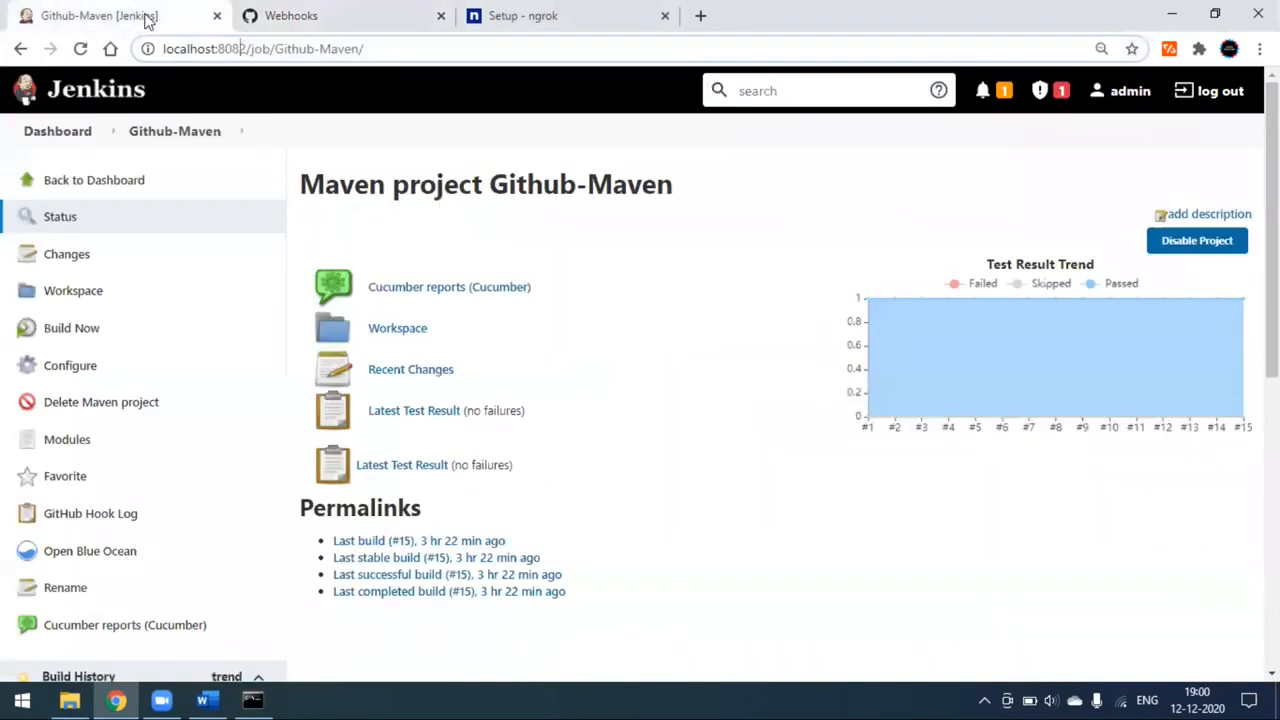
Open the Github-Maven job's configuration, briefly checking the Word setup notes
left_click(65, 376)
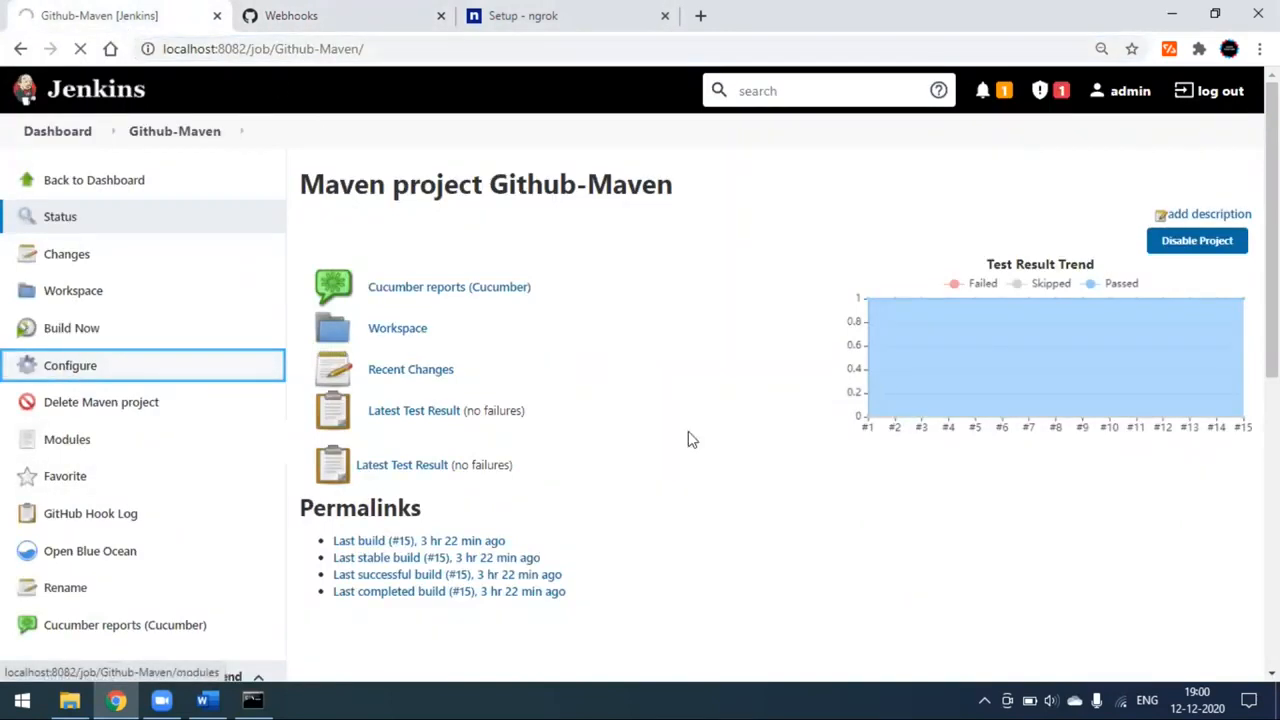
left_click(205, 700)
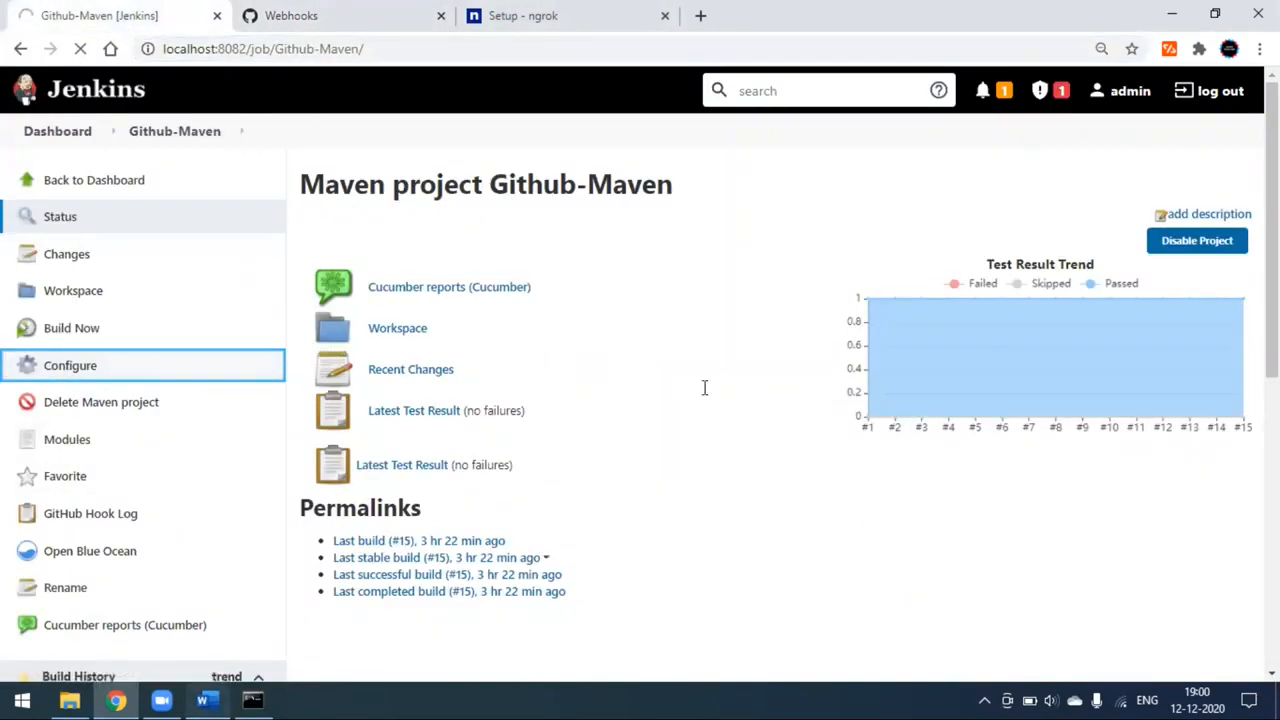
scroll(571, 470, "up", 4)
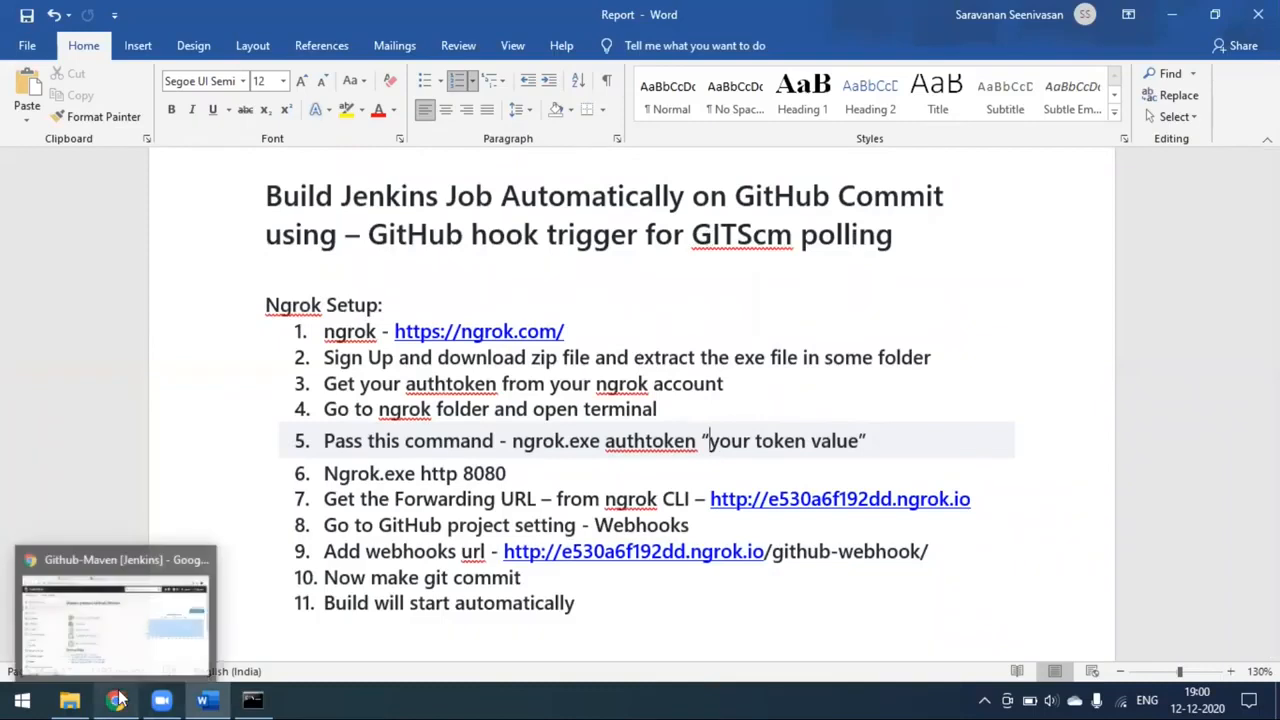
left_click(170, 618)
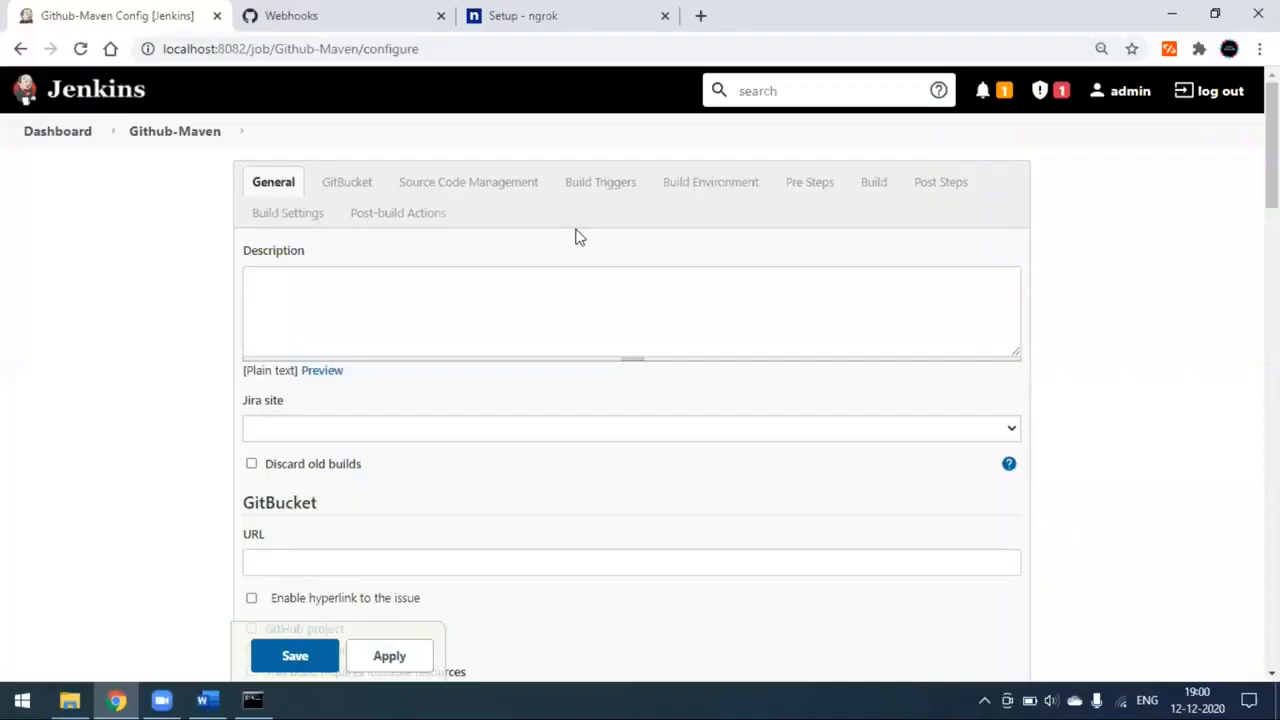
In Build Triggers, try Poll SCM and leave it unchecked, keeping the GitHub hook trigger on
left_click(605, 184)
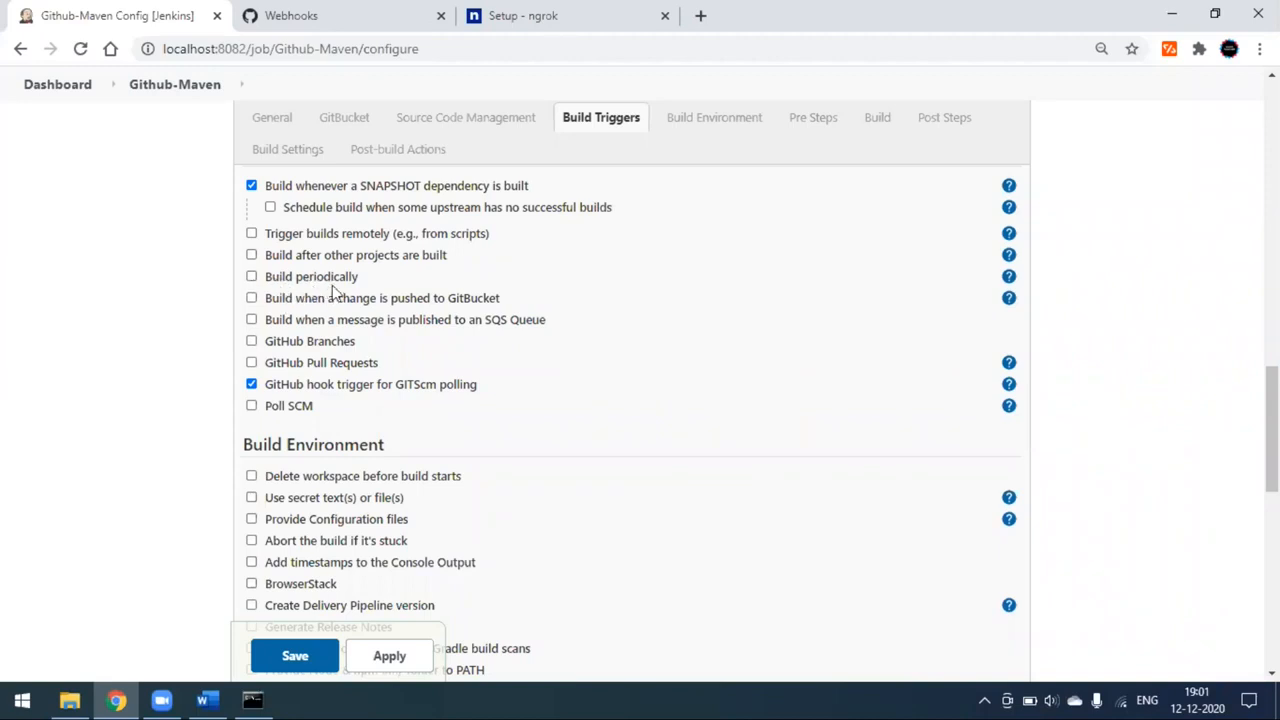
left_click(251, 406)
key("Tab")
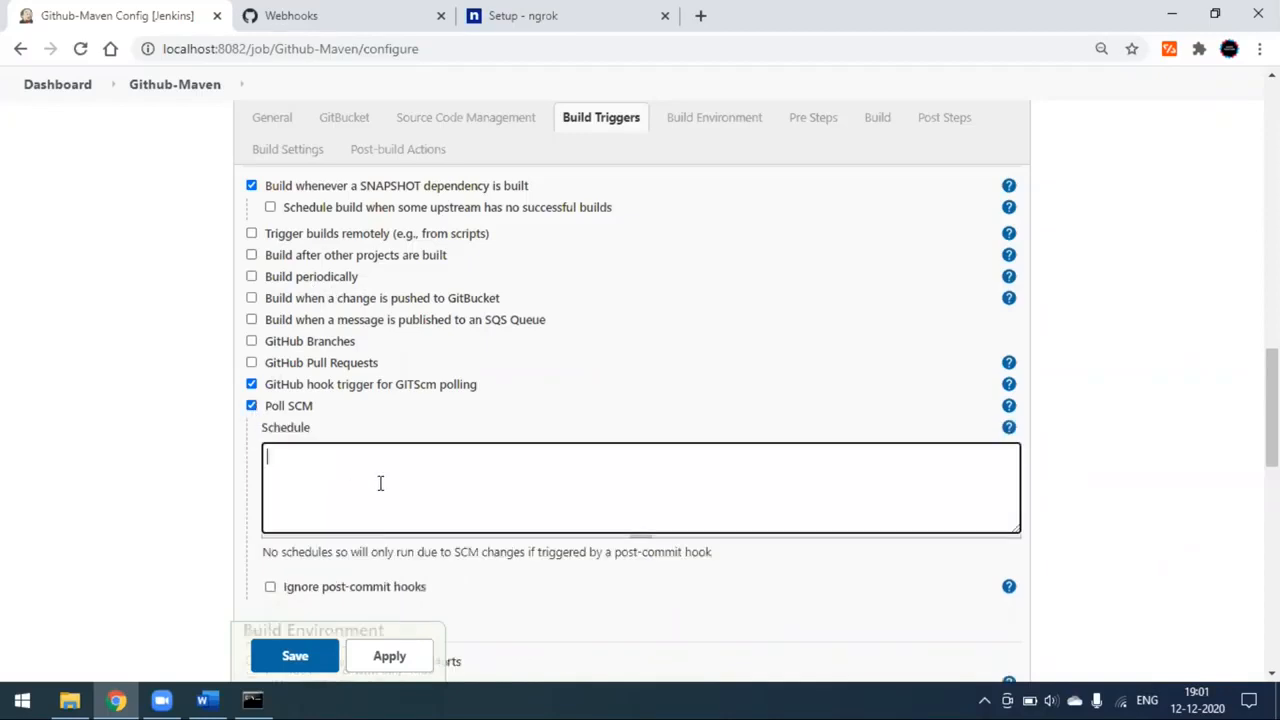
left_click(251, 407)
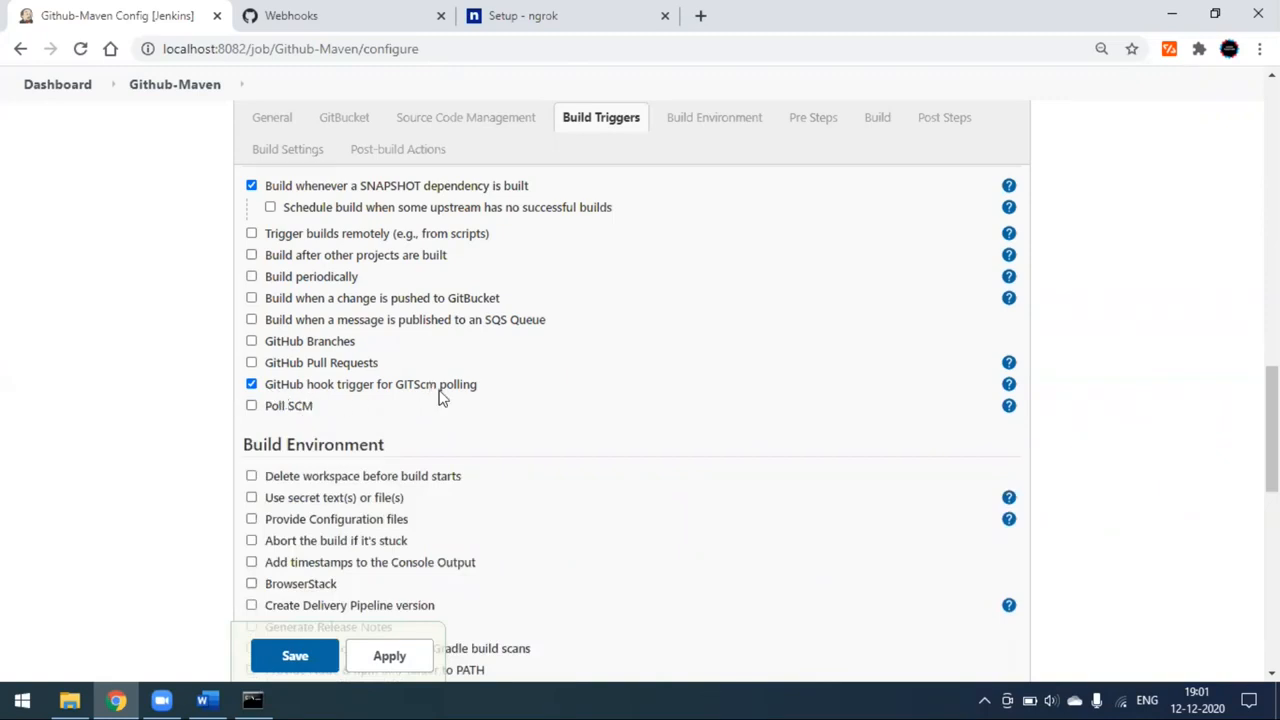
Save the Github-Maven configuration and return to GitHub's webhooks page
scroll(437, 403, "down", 5)
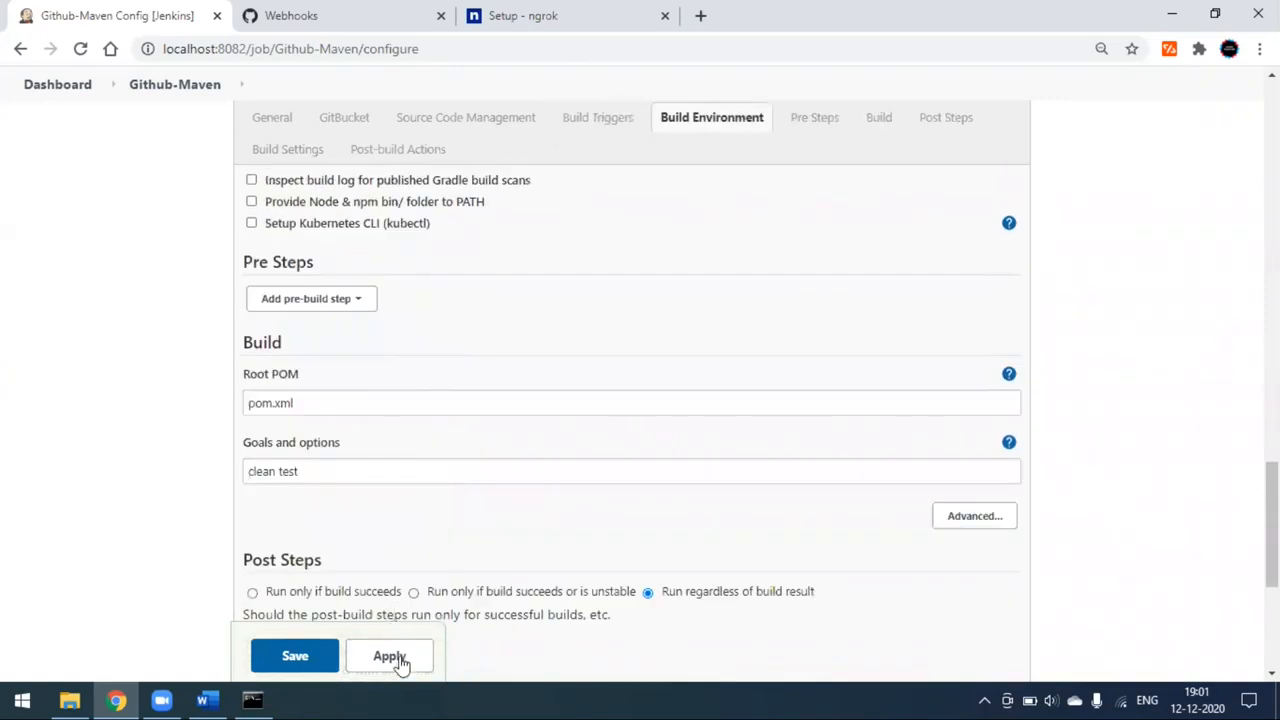
left_click(294, 656)
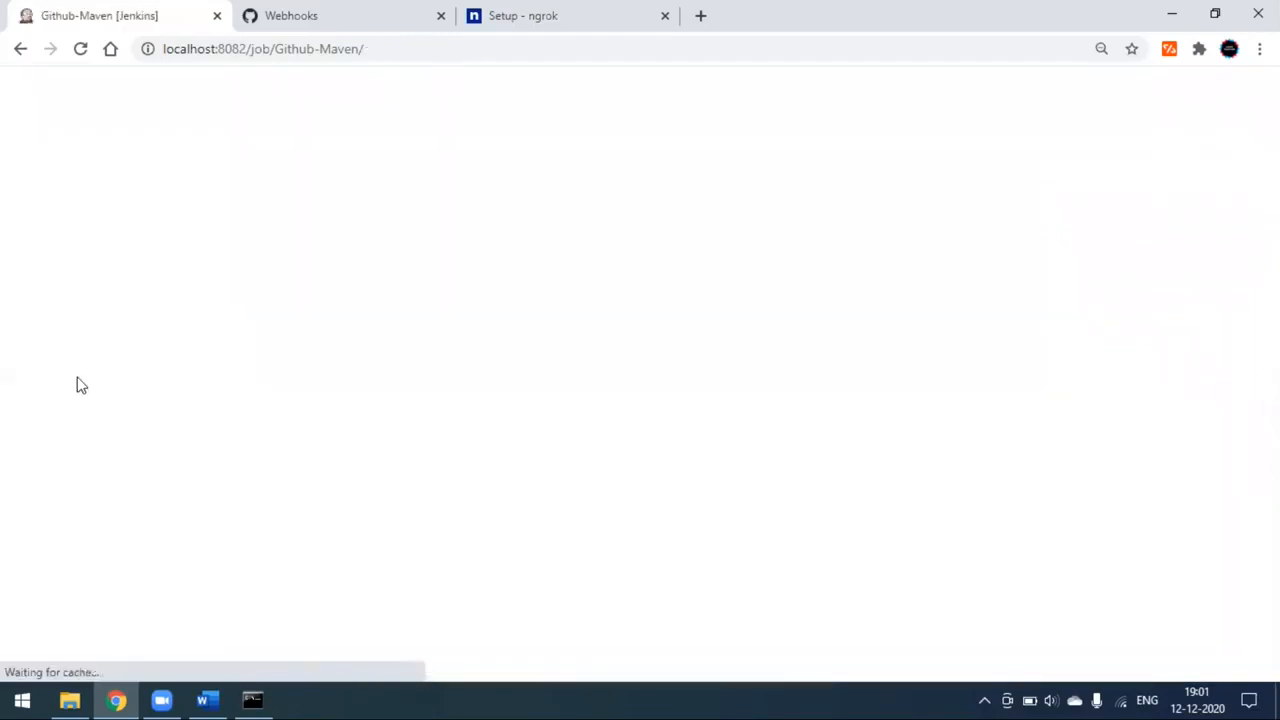
scroll(54, 467, "down", 1)
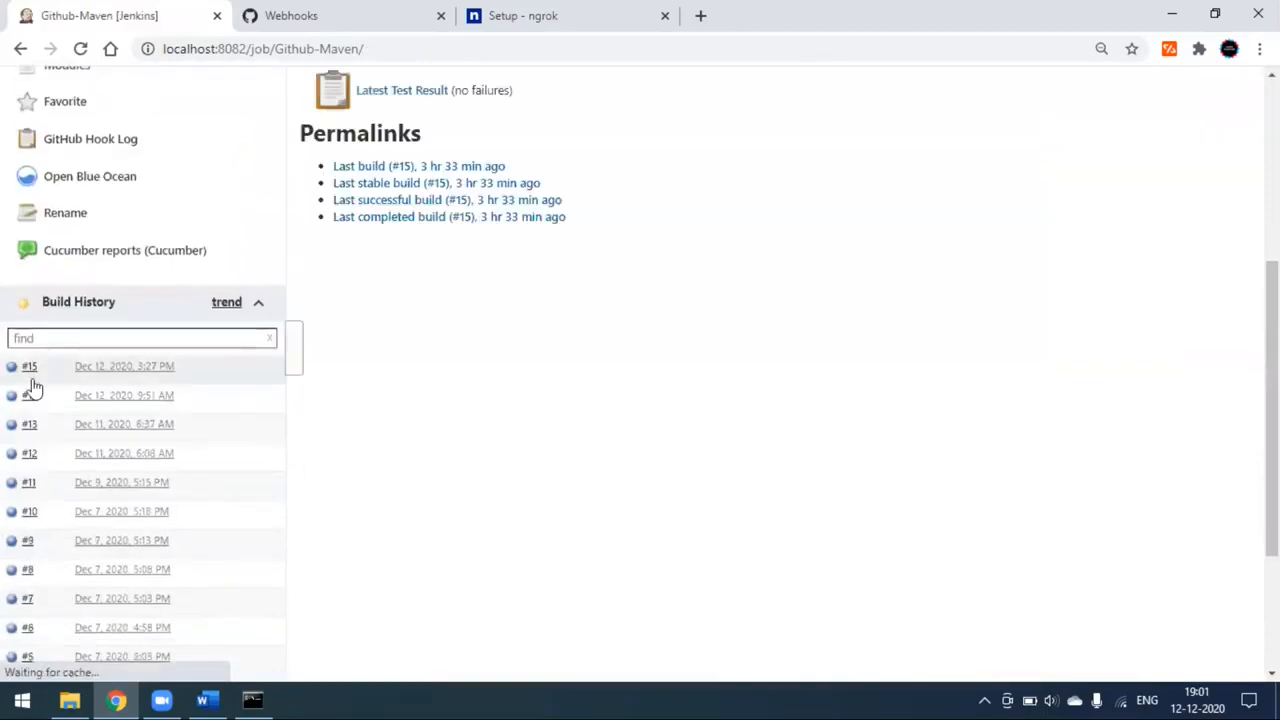
scroll(40, 358, "up", 2)
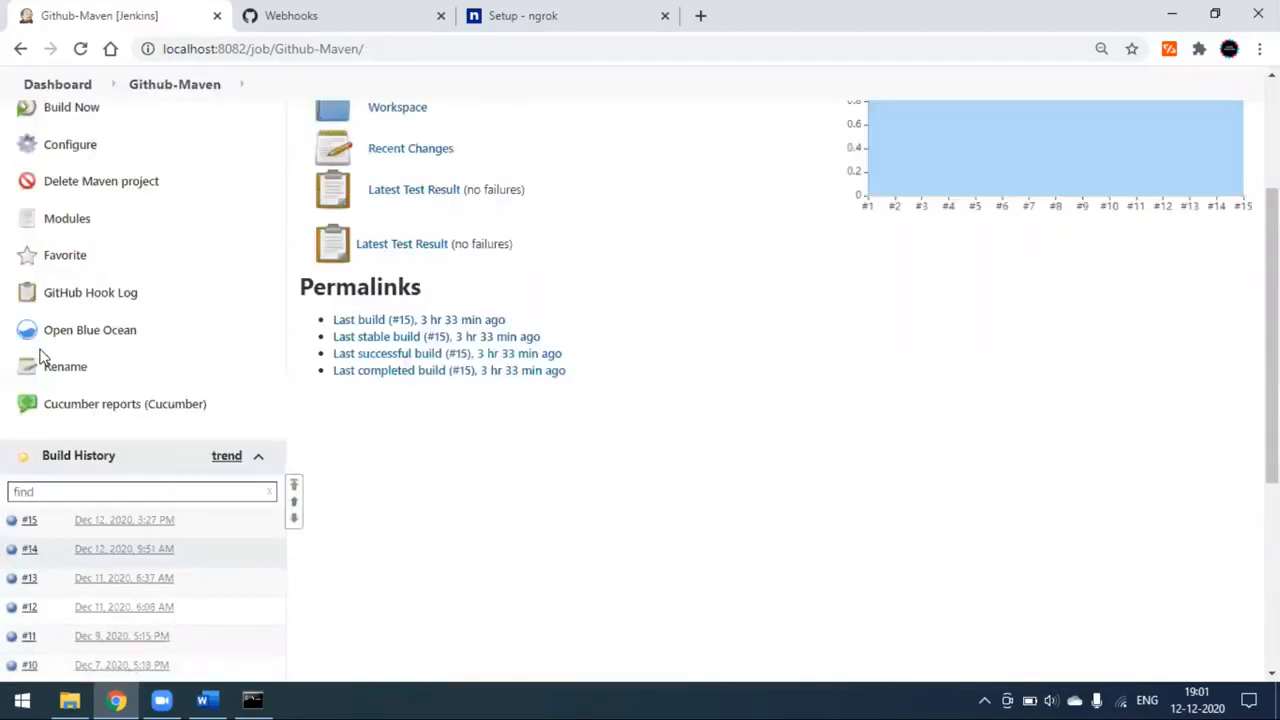
left_click(366, 10)
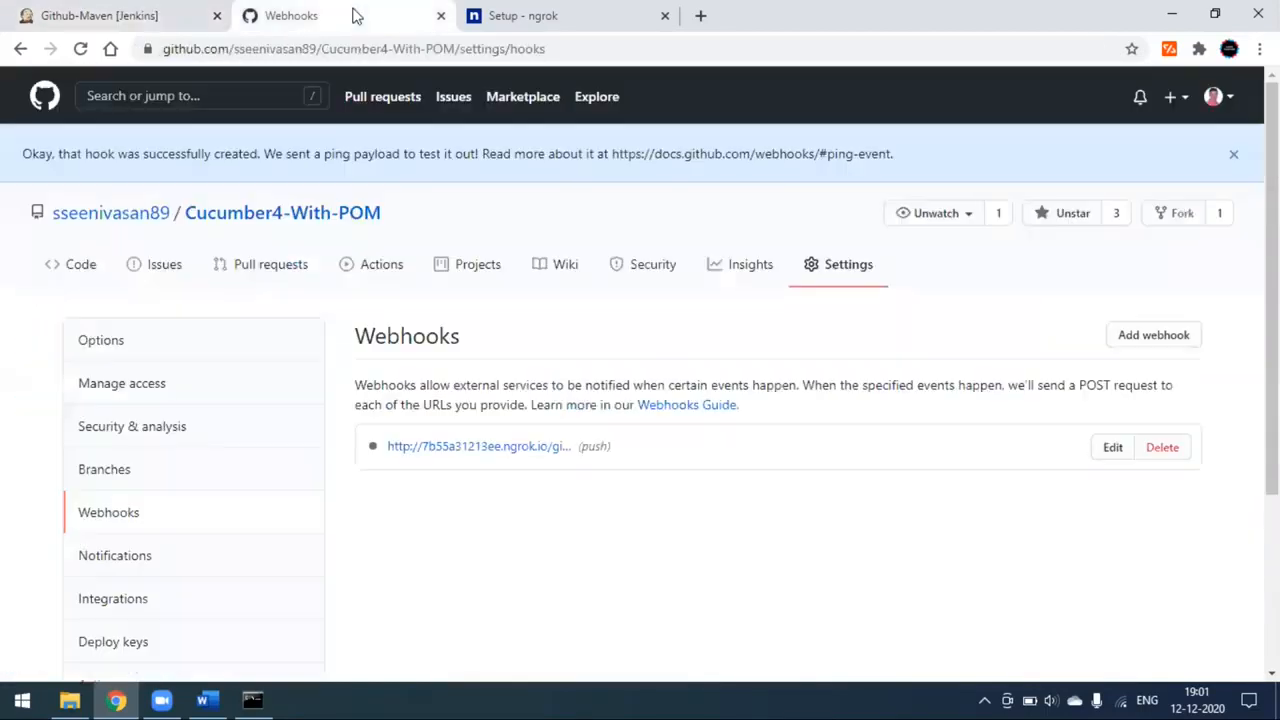
Open README.md in the Cucumber4-With-POM repository for editing
left_click(300, 222)
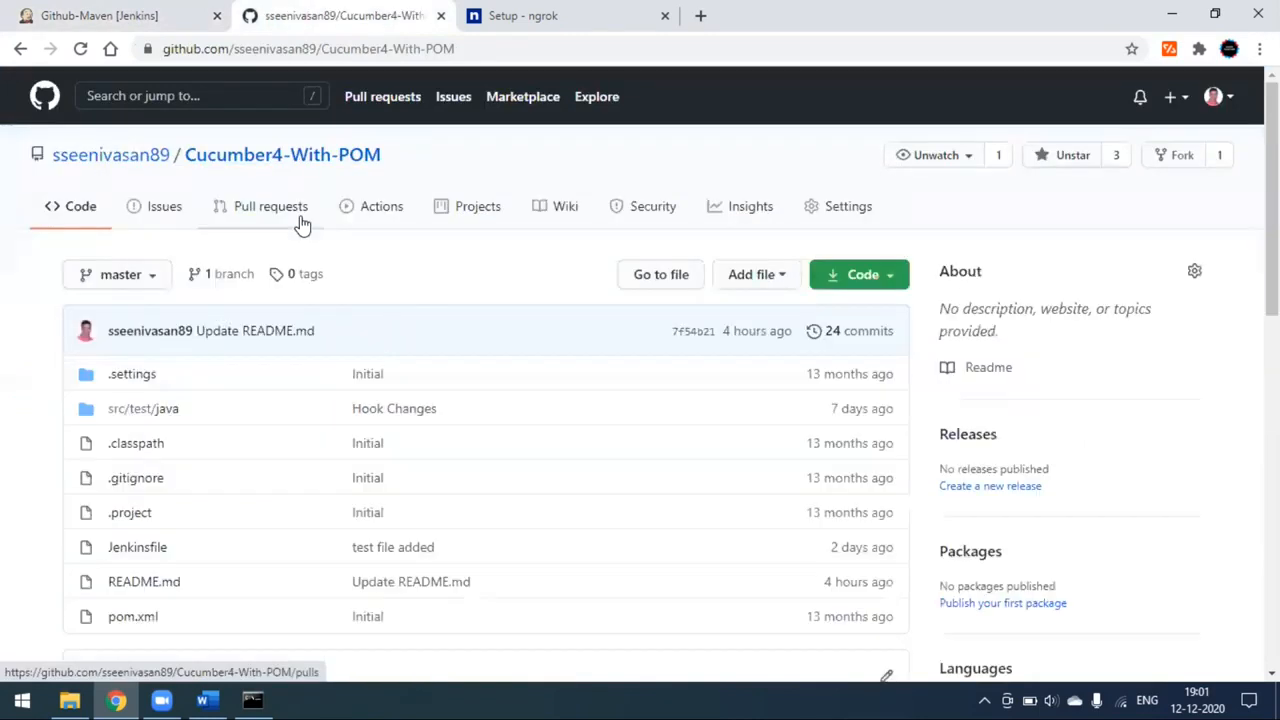
scroll(349, 360, "down", 2)
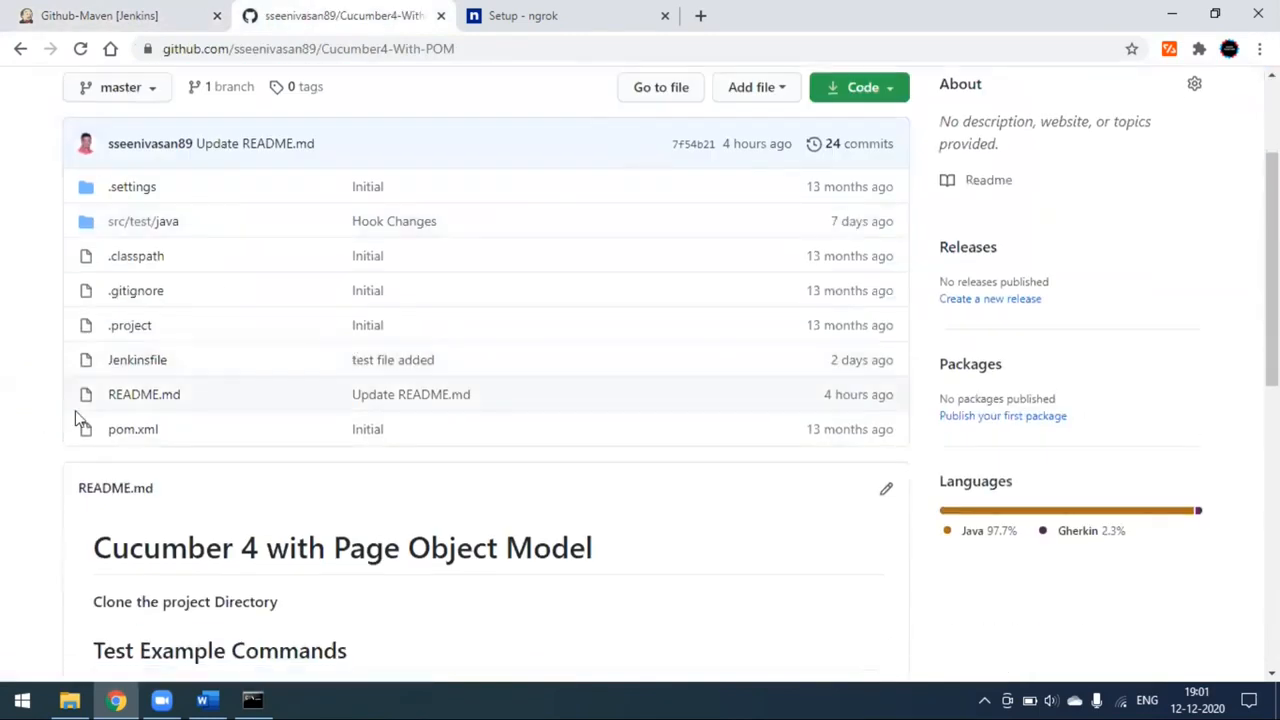
left_click(135, 396)
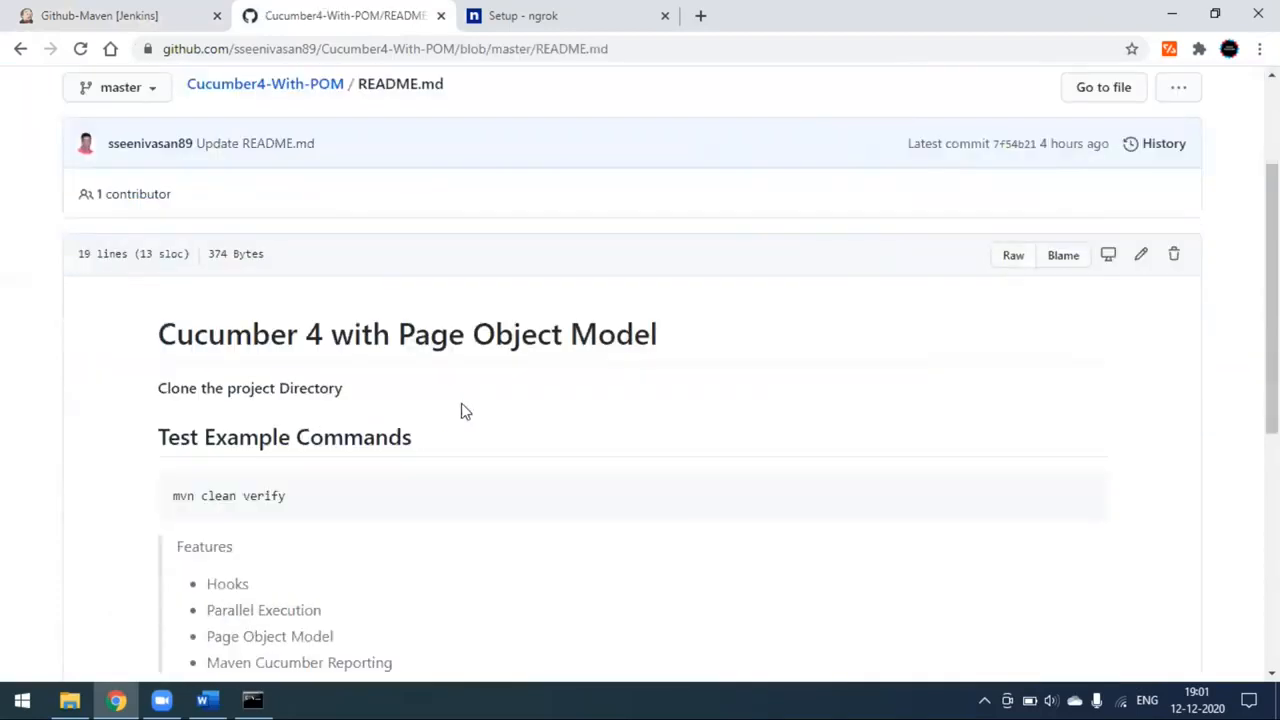
left_click(1140, 258)
Commit the 'Features List' heading change to master and return to Jenkins
scroll(446, 429, "down", 4)
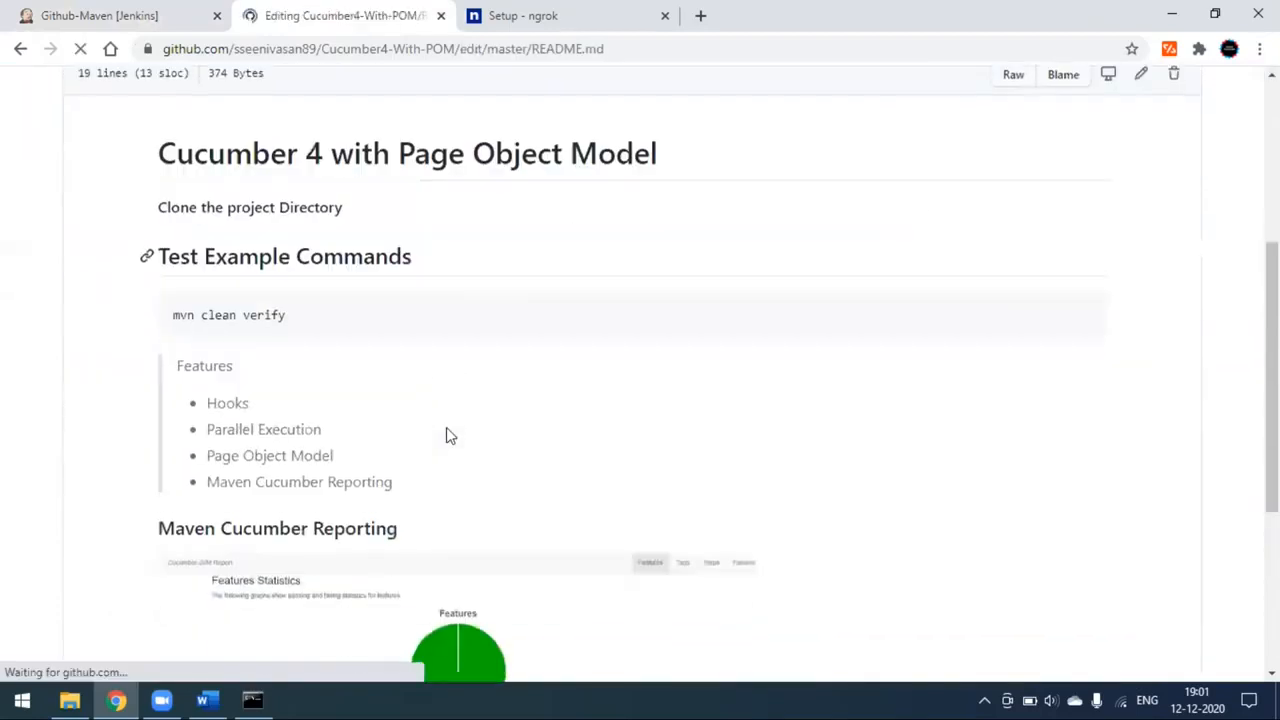
scroll(185, 443, "down", 1)
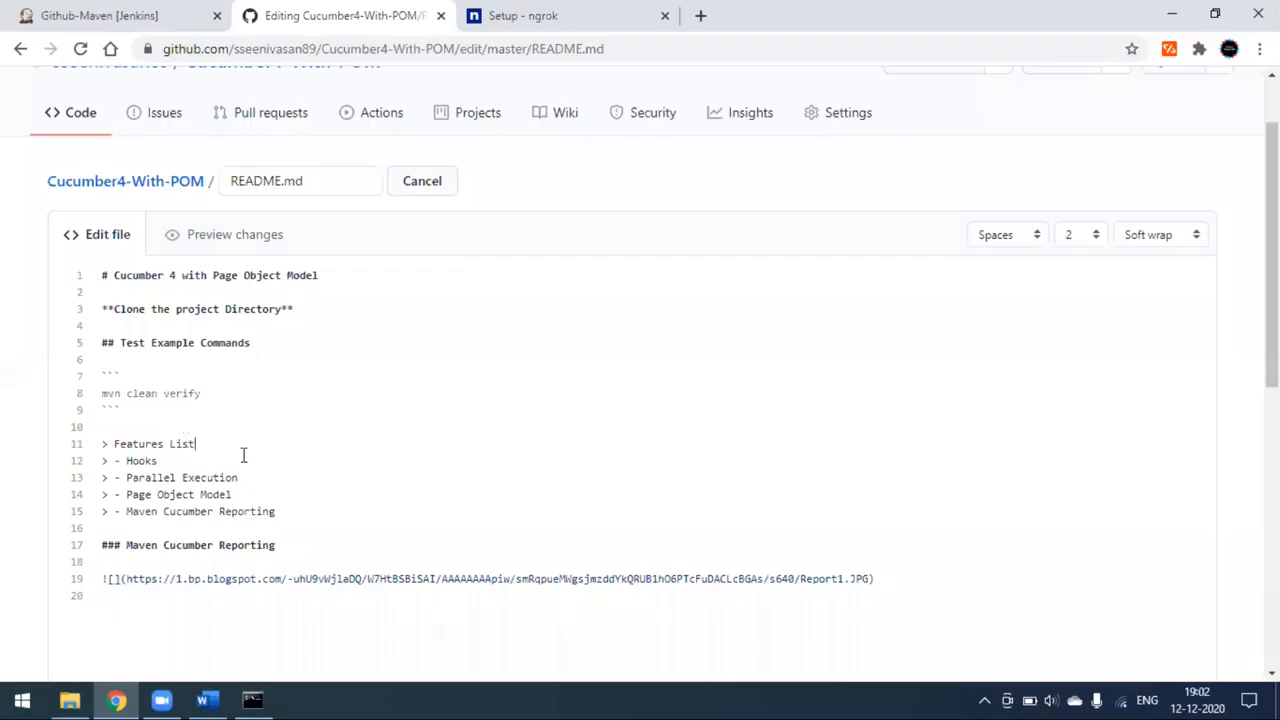
scroll(243, 455, "down", 7)
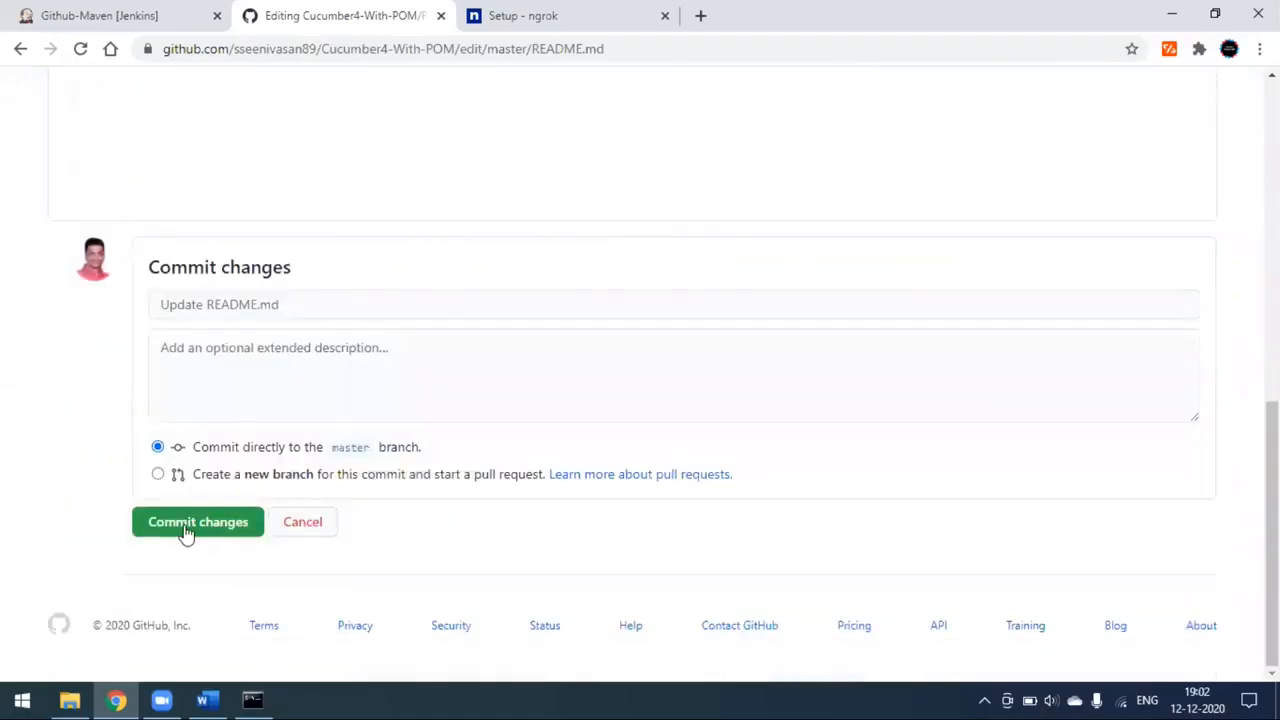
left_click(186, 533)
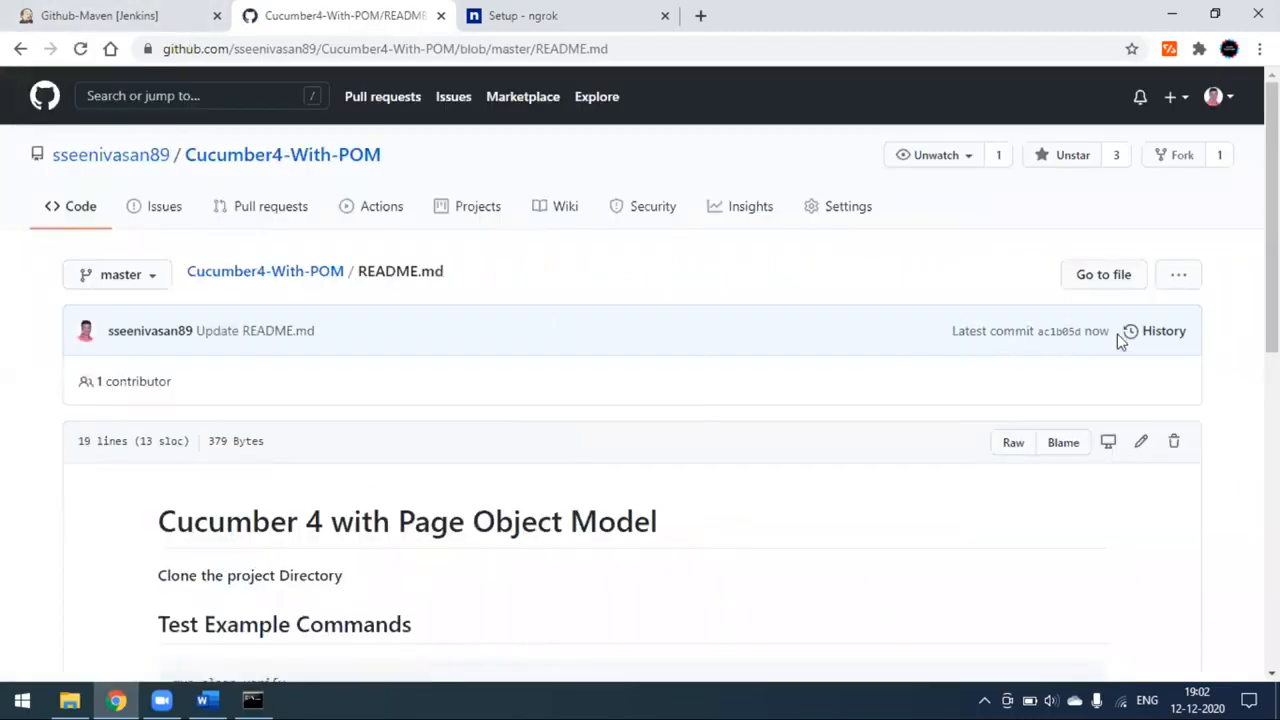
left_click(155, 12)
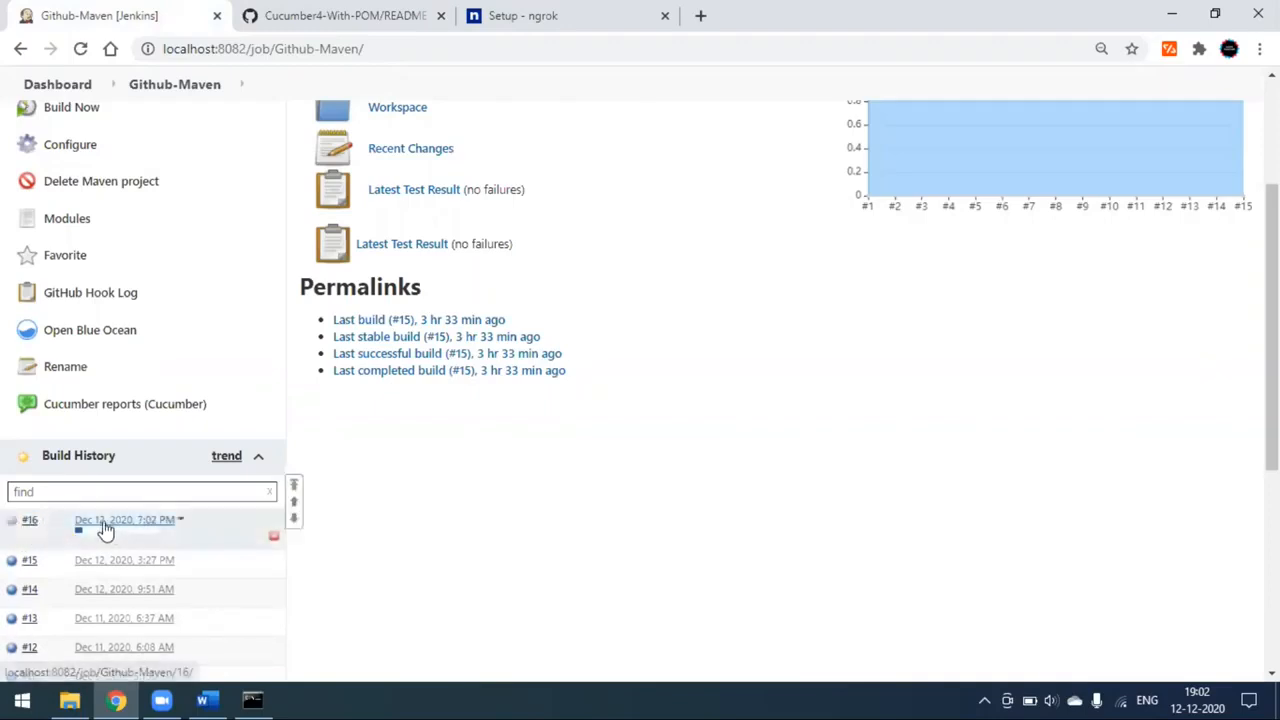
Open build #16's console output and highlight the 'Started by GitHub push' line
left_click(238, 420)
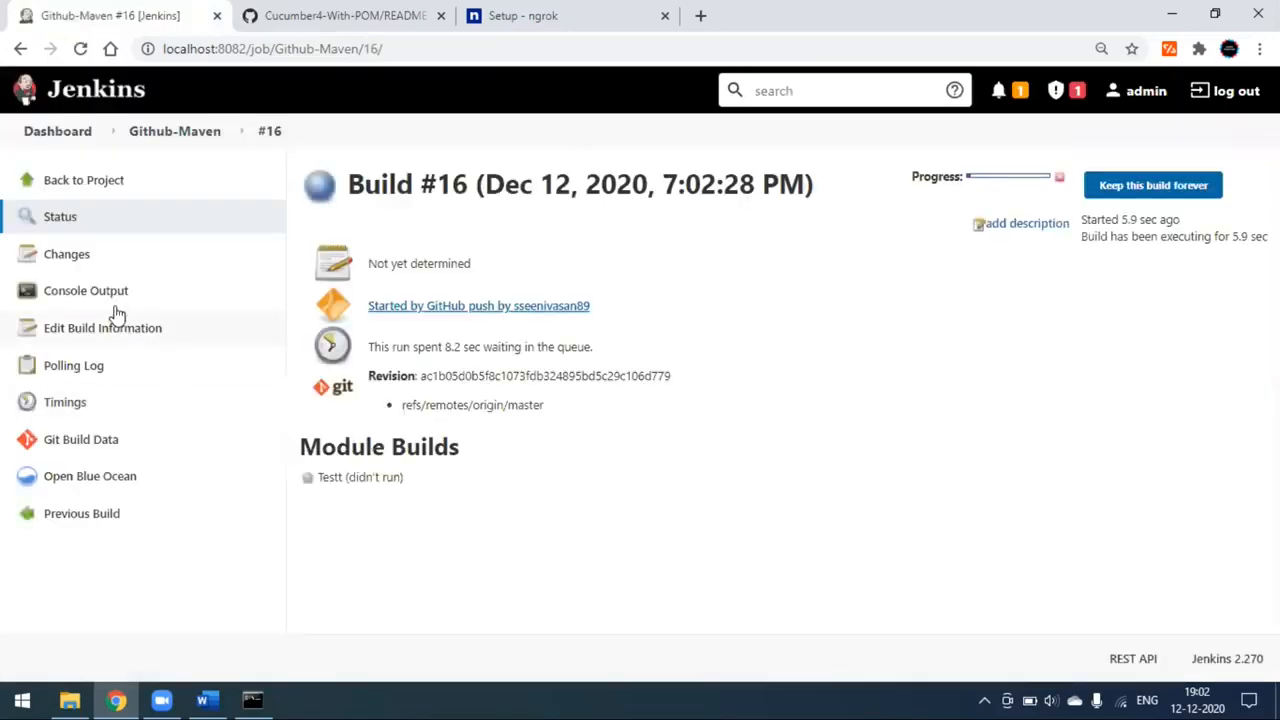
left_click(114, 300)
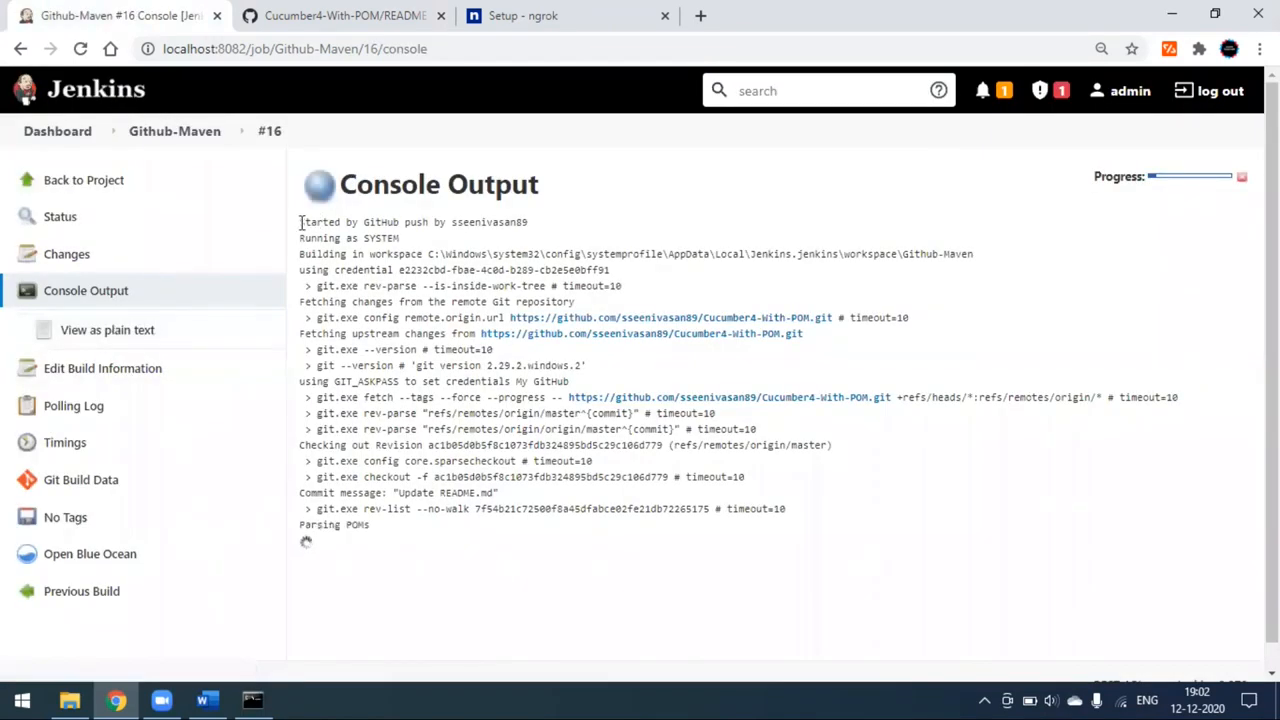
left_click_drag(300, 222, 551, 230)
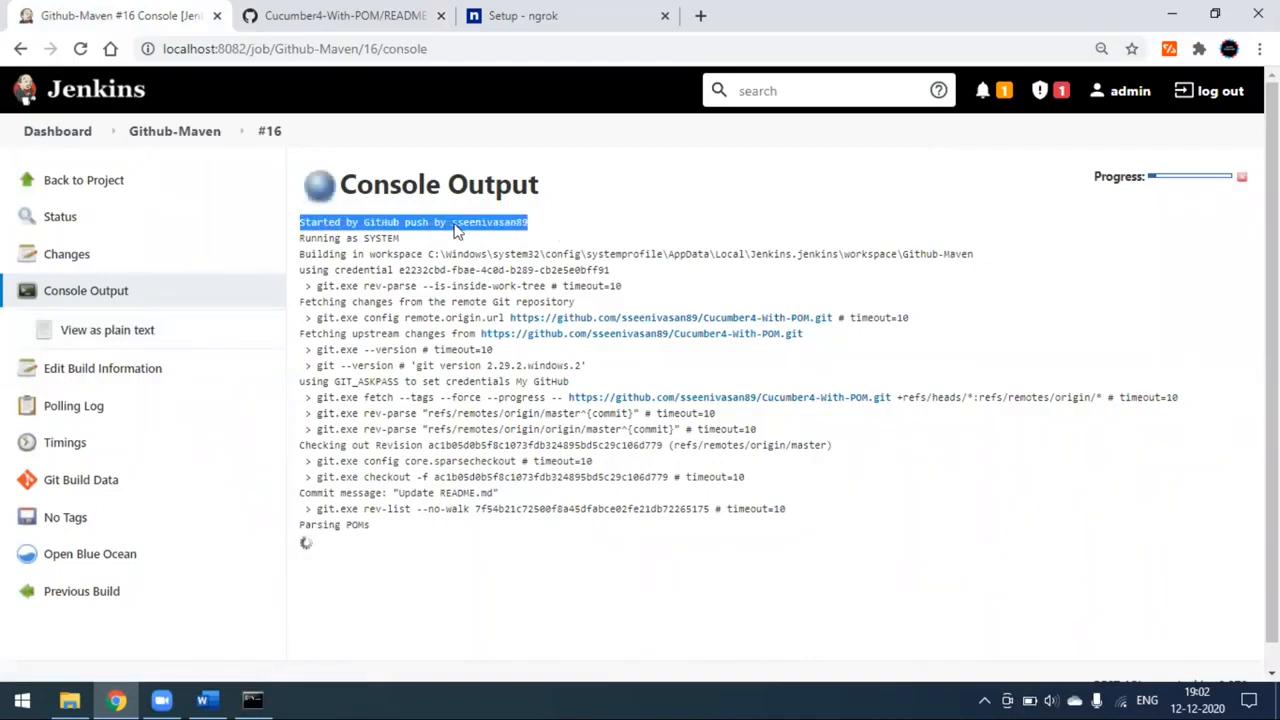
Glance at the GitHub README page, return to the console, then bring up the Word notes
left_click(360, 15)
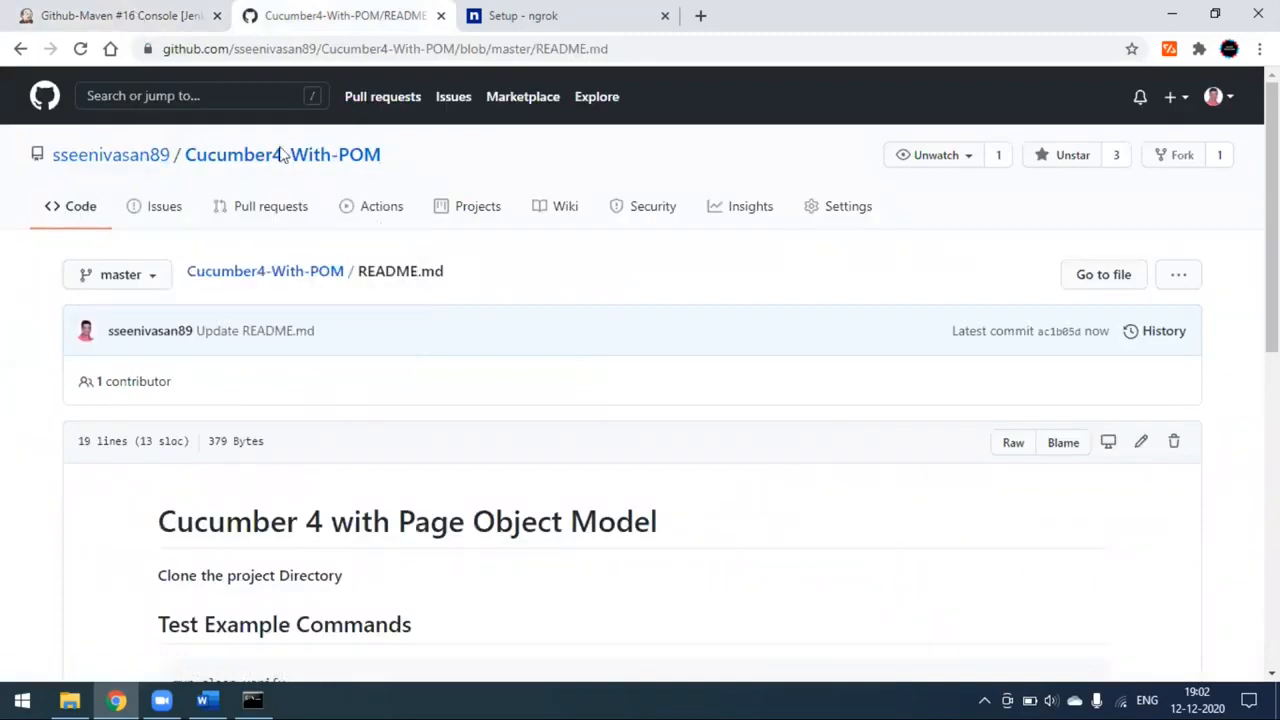
left_click(130, 17)
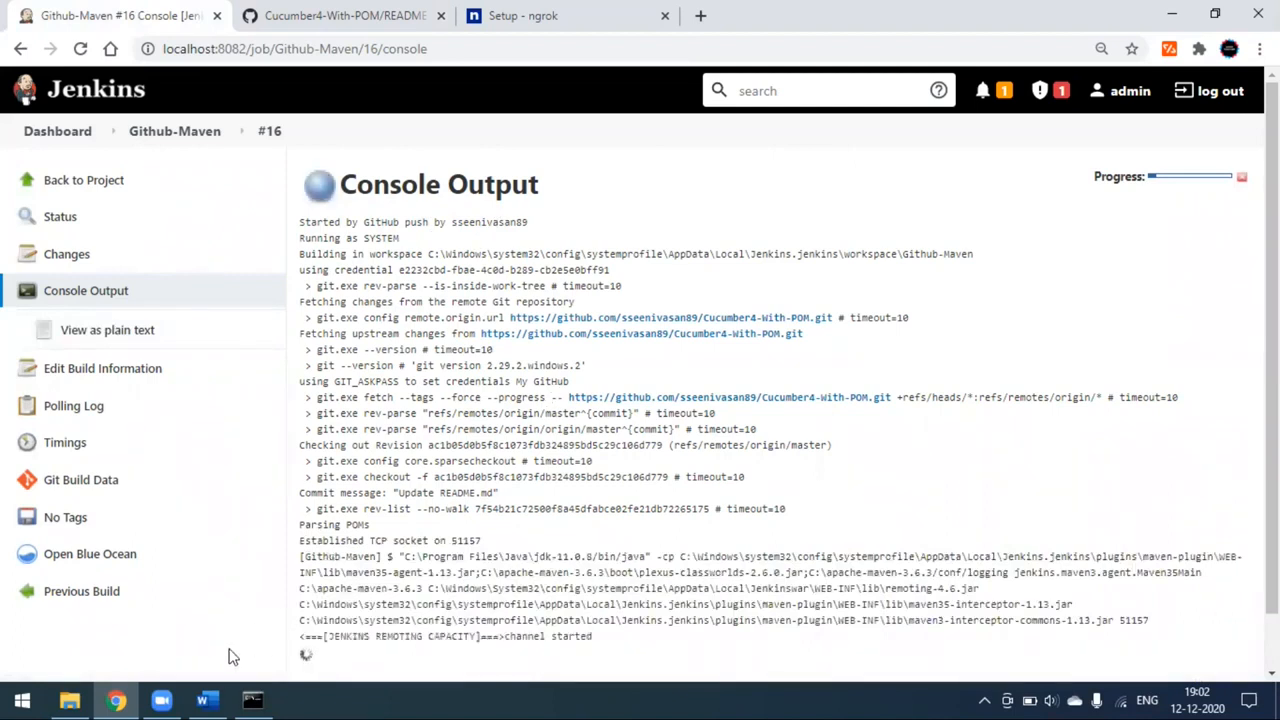
left_click(203, 700)
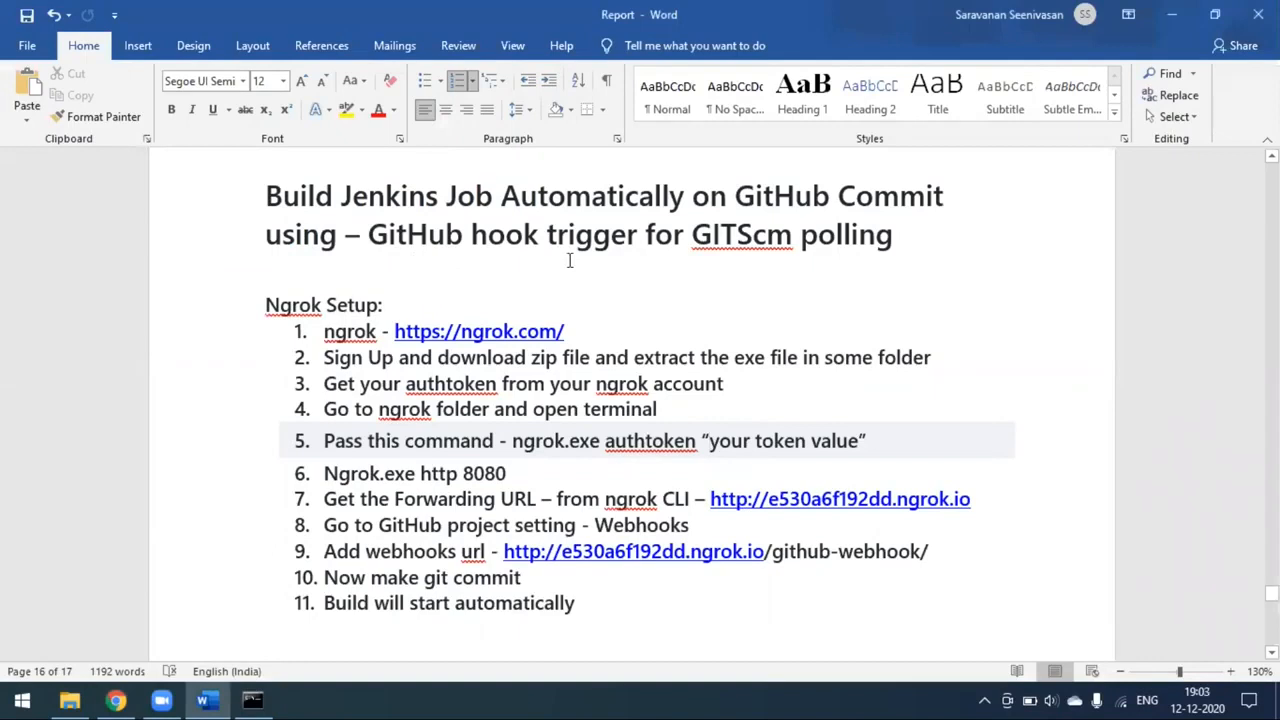
Return to the browser and show GitHub's README.md page with commit ac1b05d
left_click(117, 698)
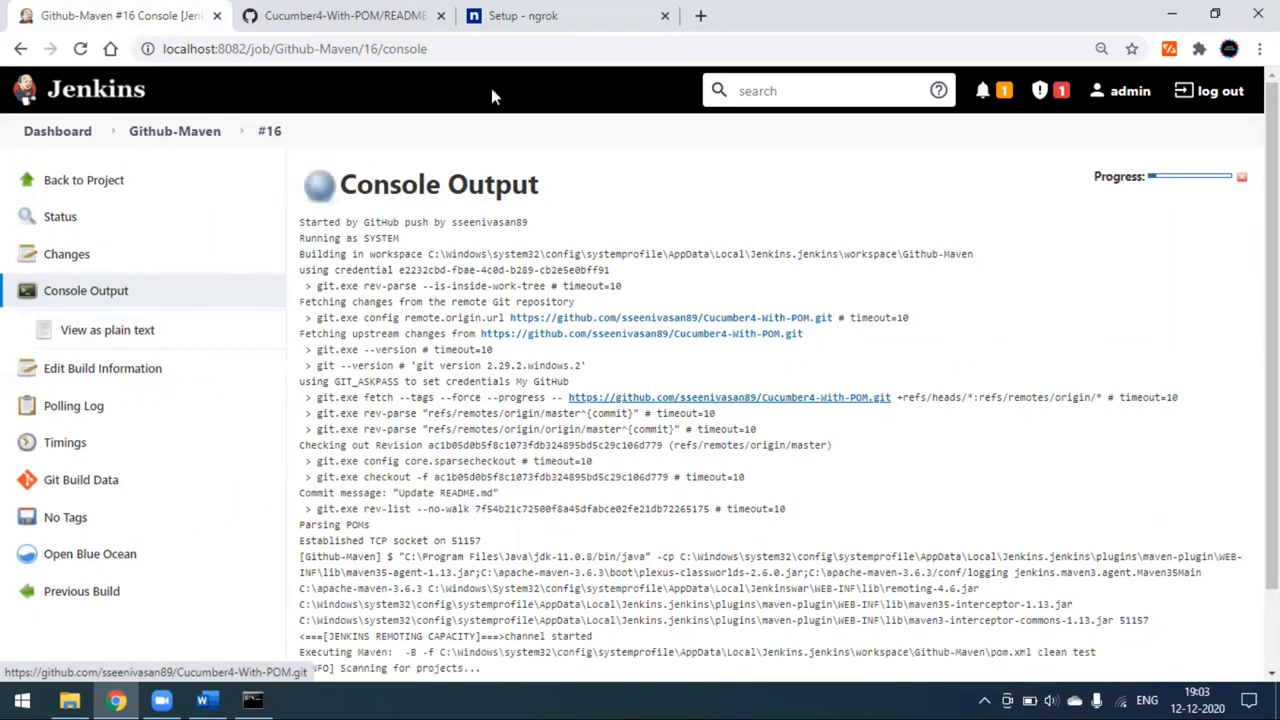
left_click(340, 15)
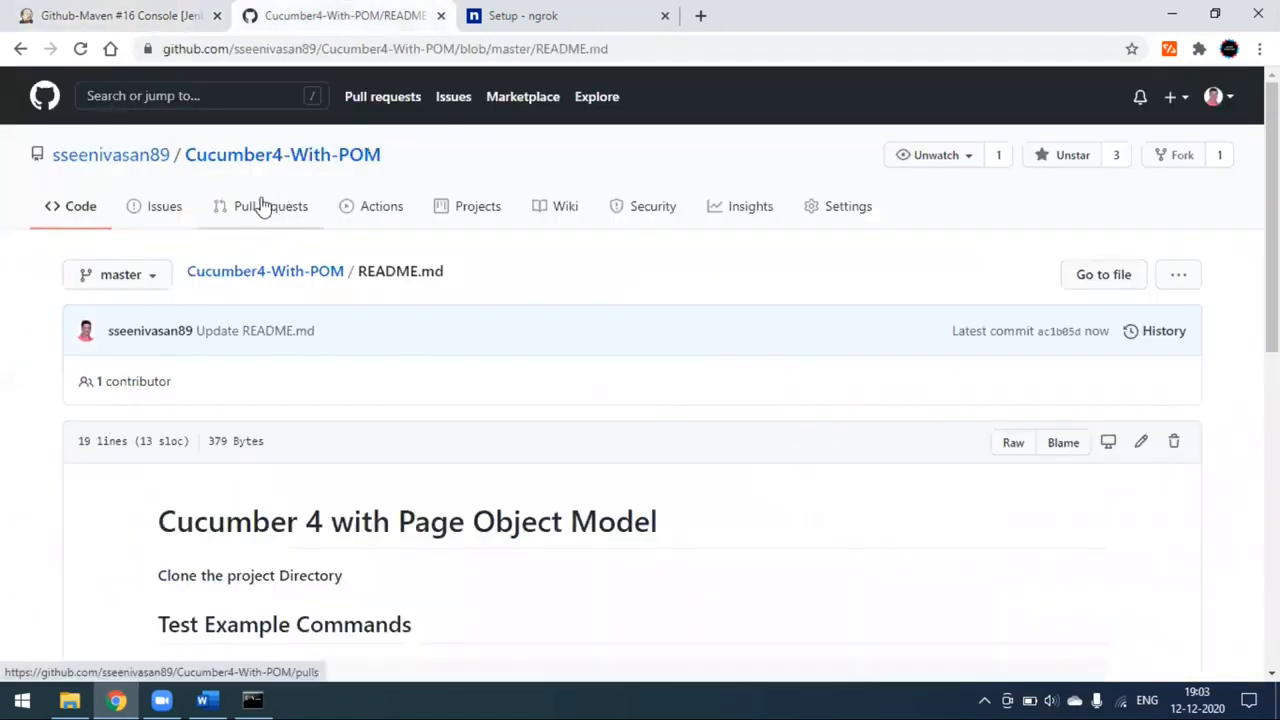
Highlight the second 200 OK github-webhook POST in the ngrok log, then return to build #16's console
left_click(253, 700)
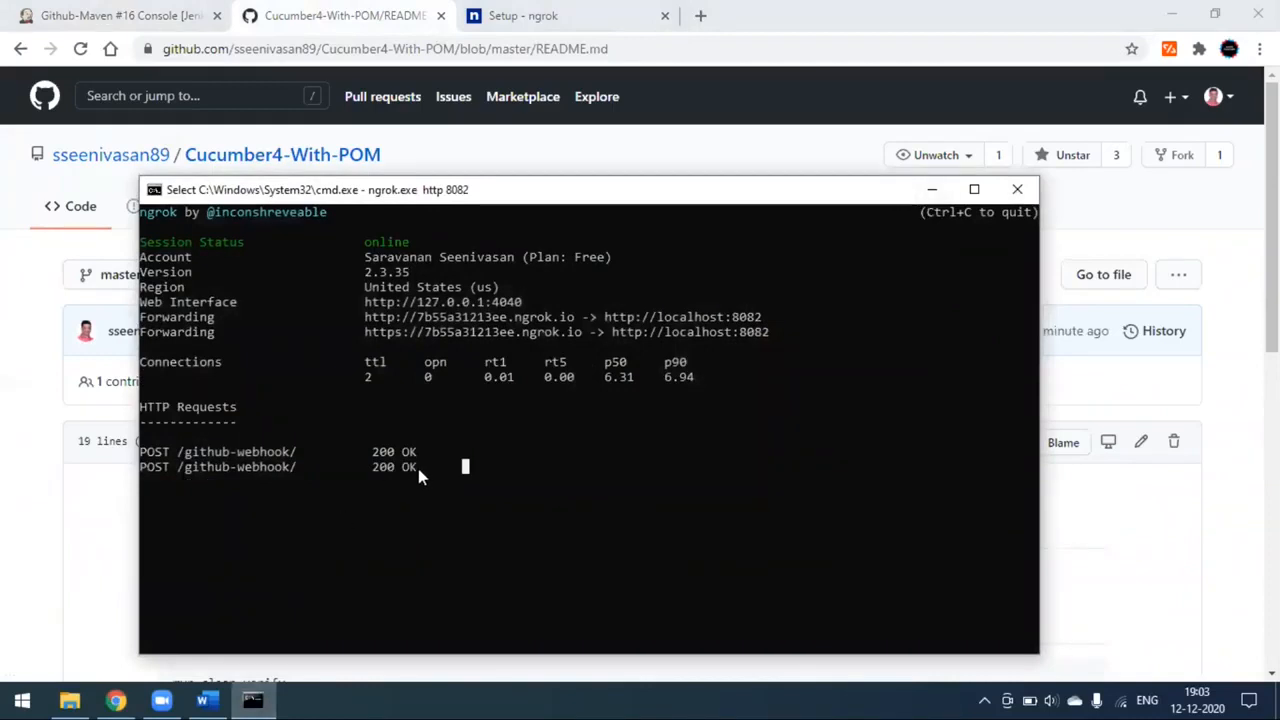
left_click_drag(419, 472, 141, 472)
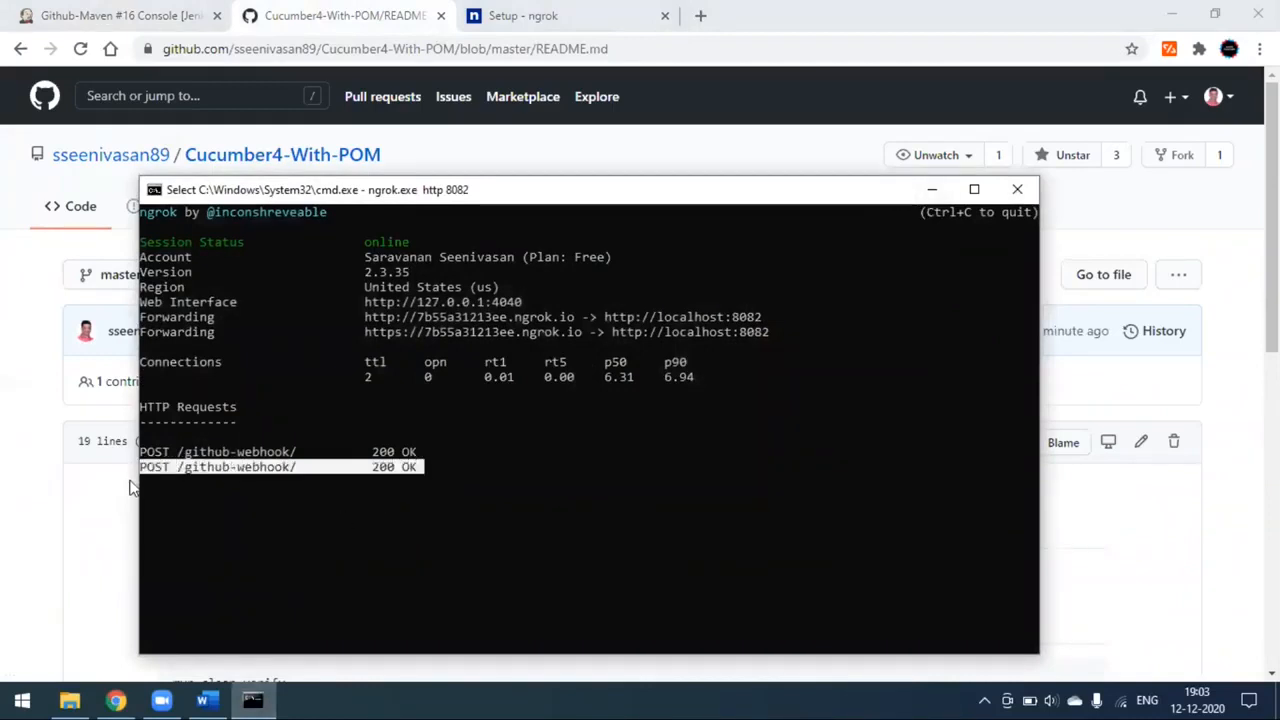
left_click(25, 500)
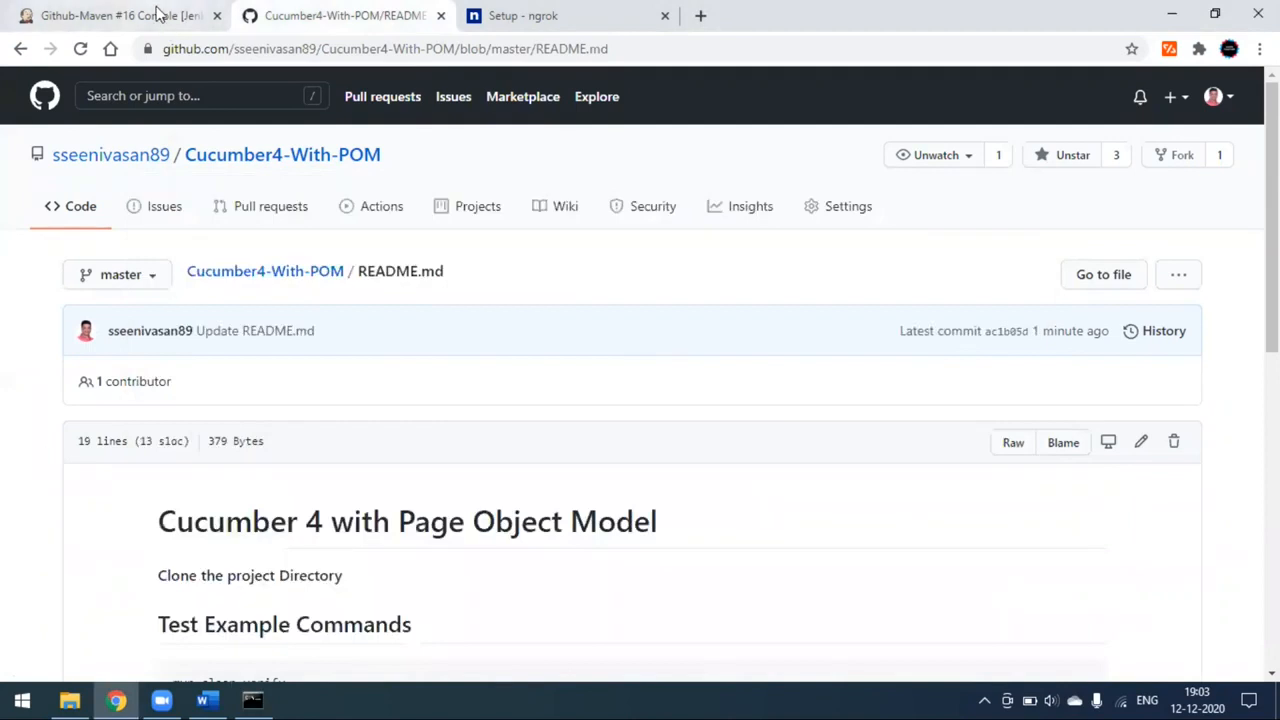
left_click(157, 14)
scroll(457, 445, "down", 3)
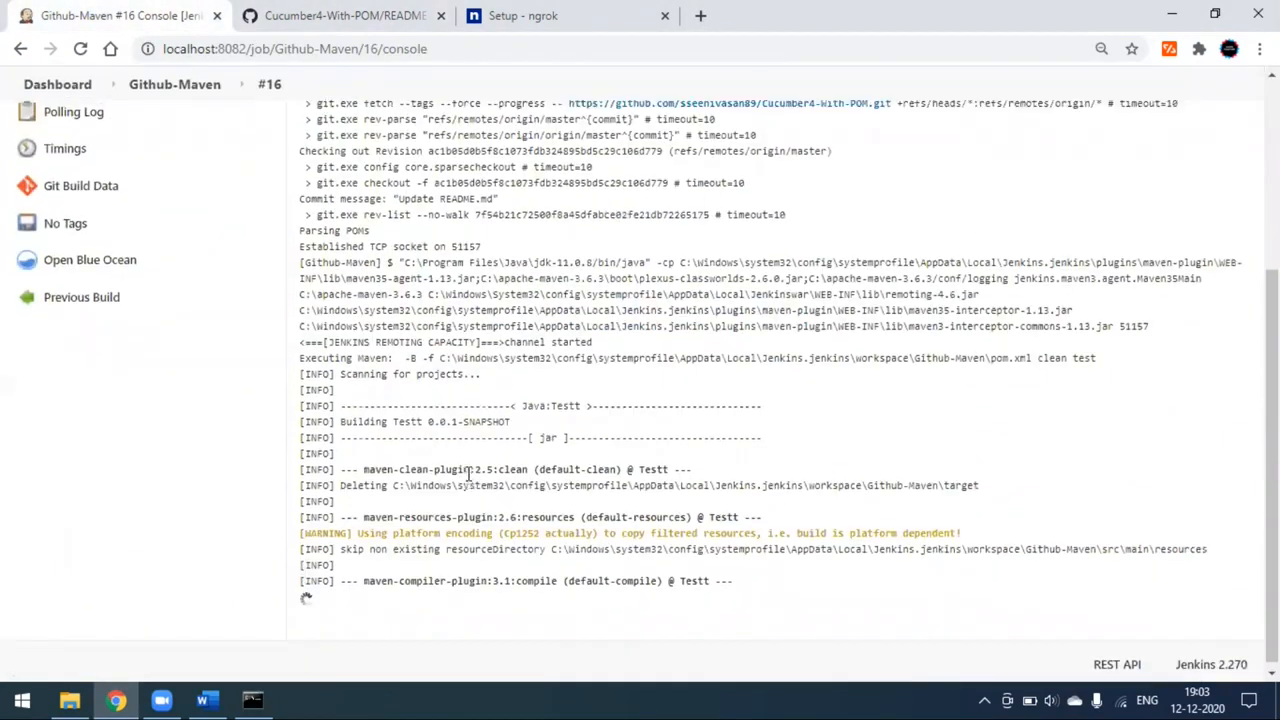
scroll(468, 470, "up", 3)
Open build #5's console output and highlight that a user started it
left_click(83, 165)
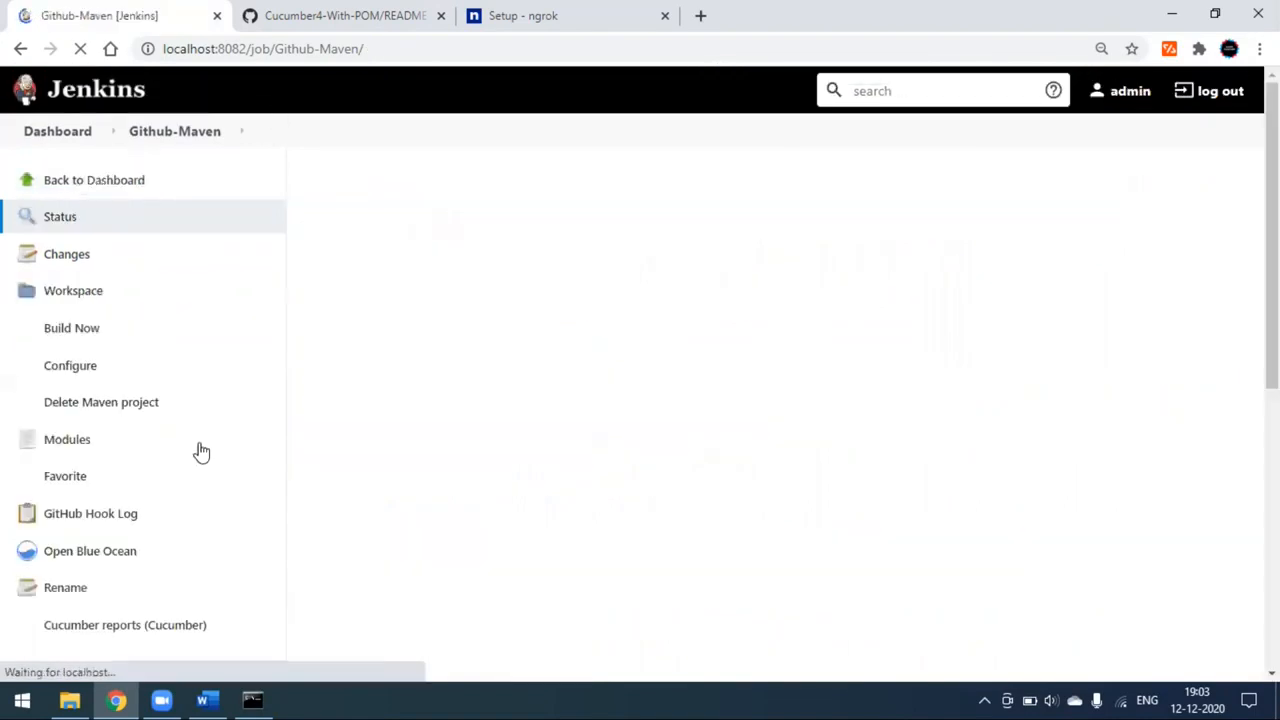
scroll(200, 451, "down", 3)
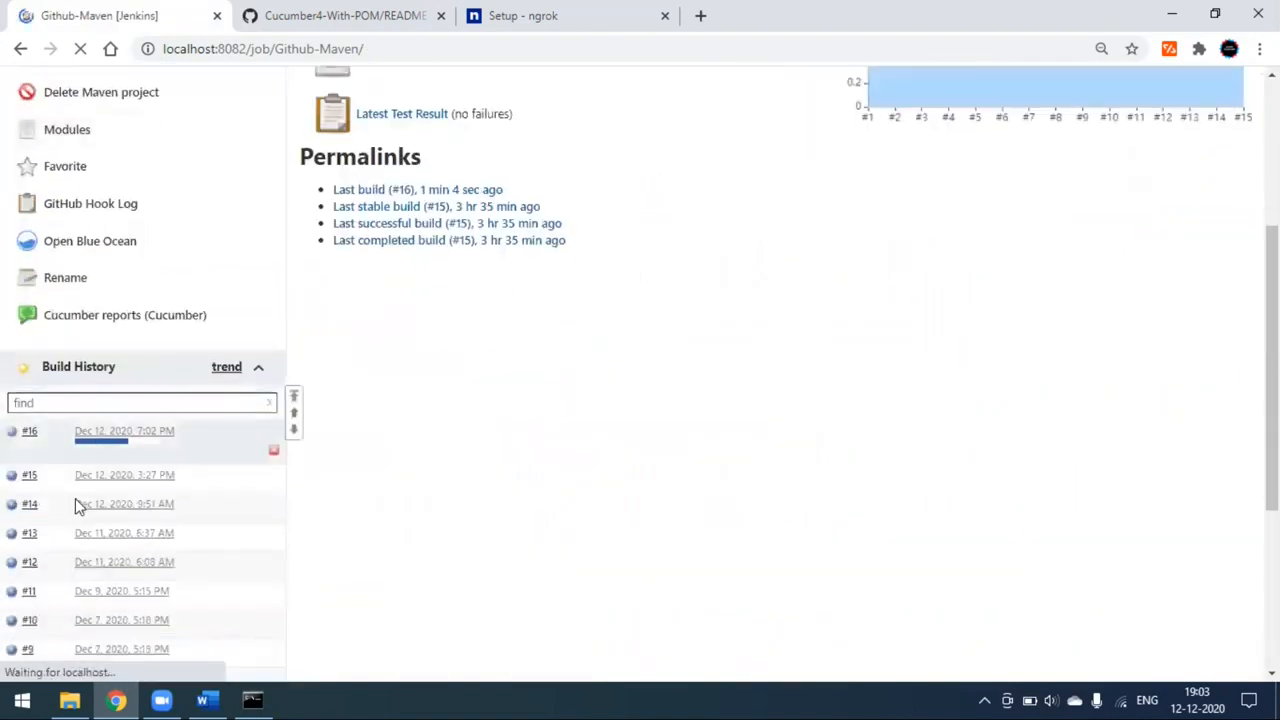
scroll(77, 503, "down", 4)
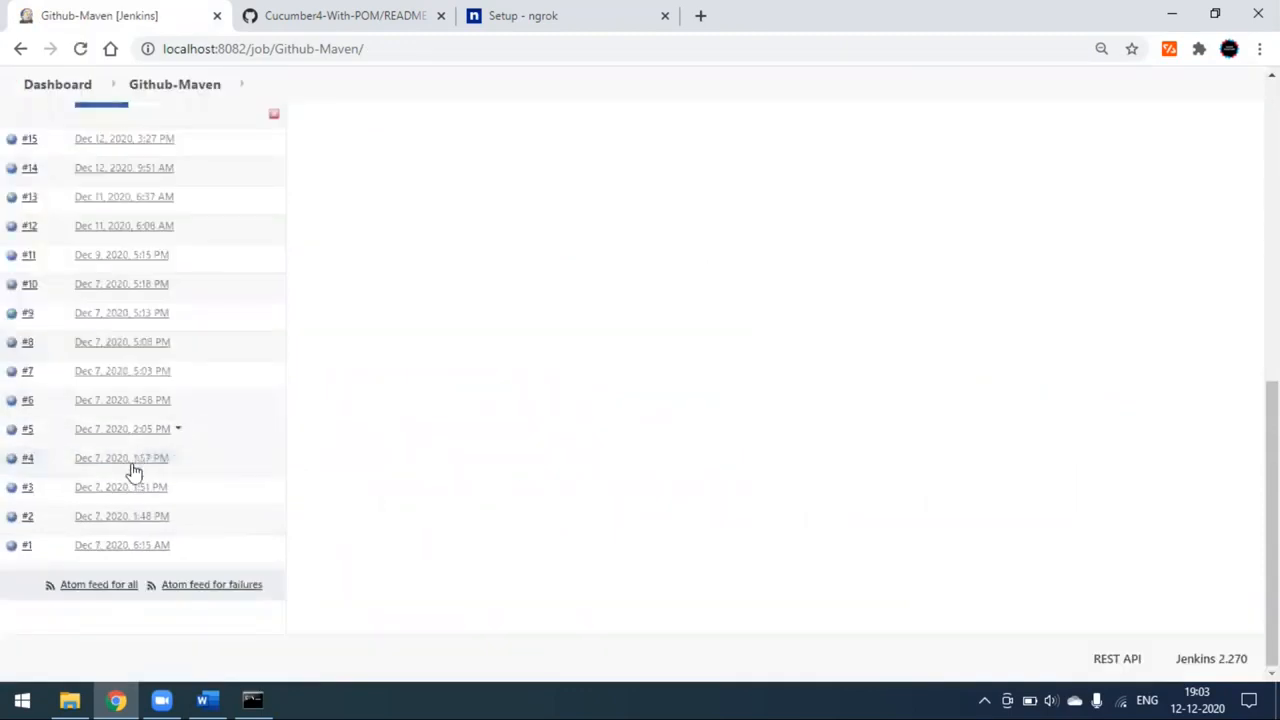
left_click(178, 430)
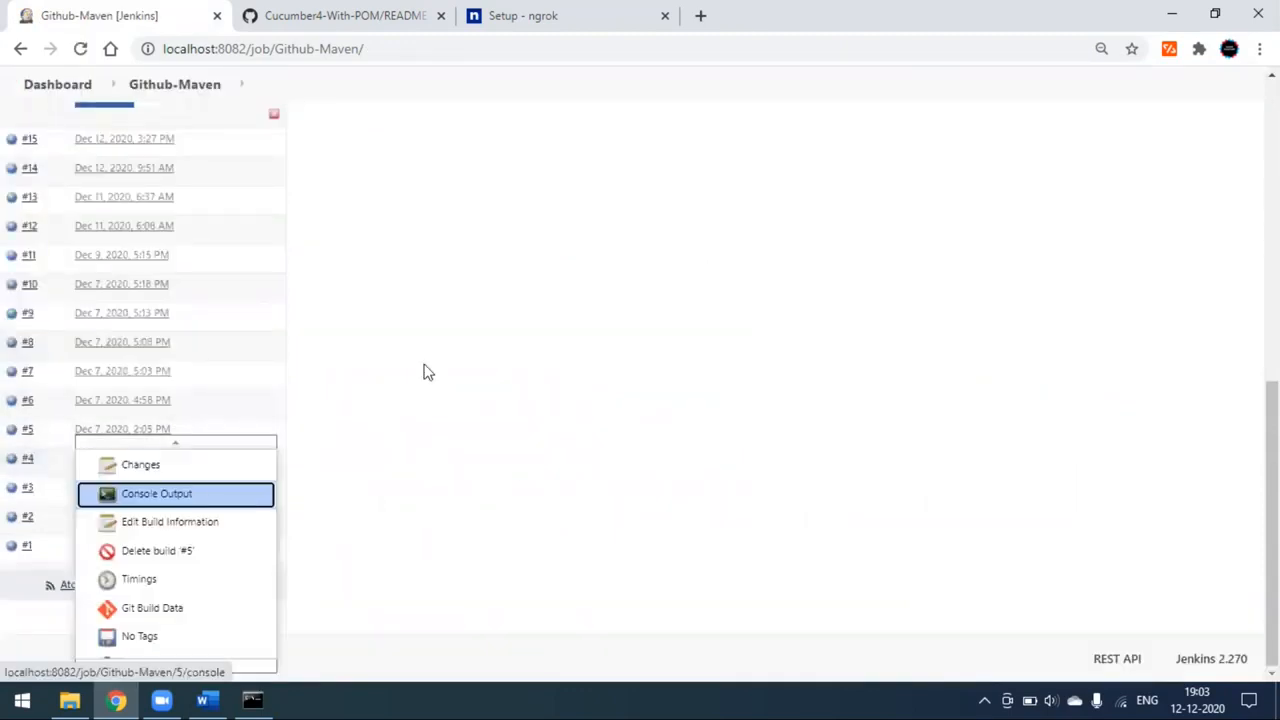
key("Return")
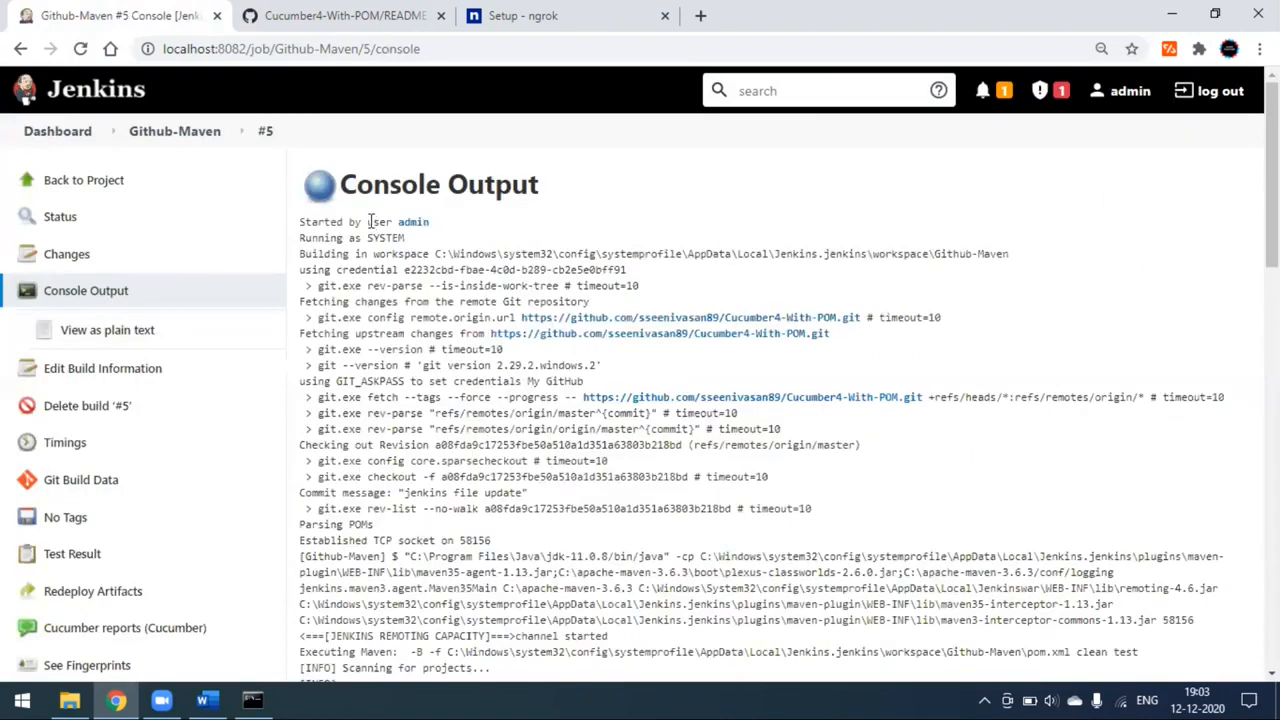
left_click_drag(371, 221, 434, 222)
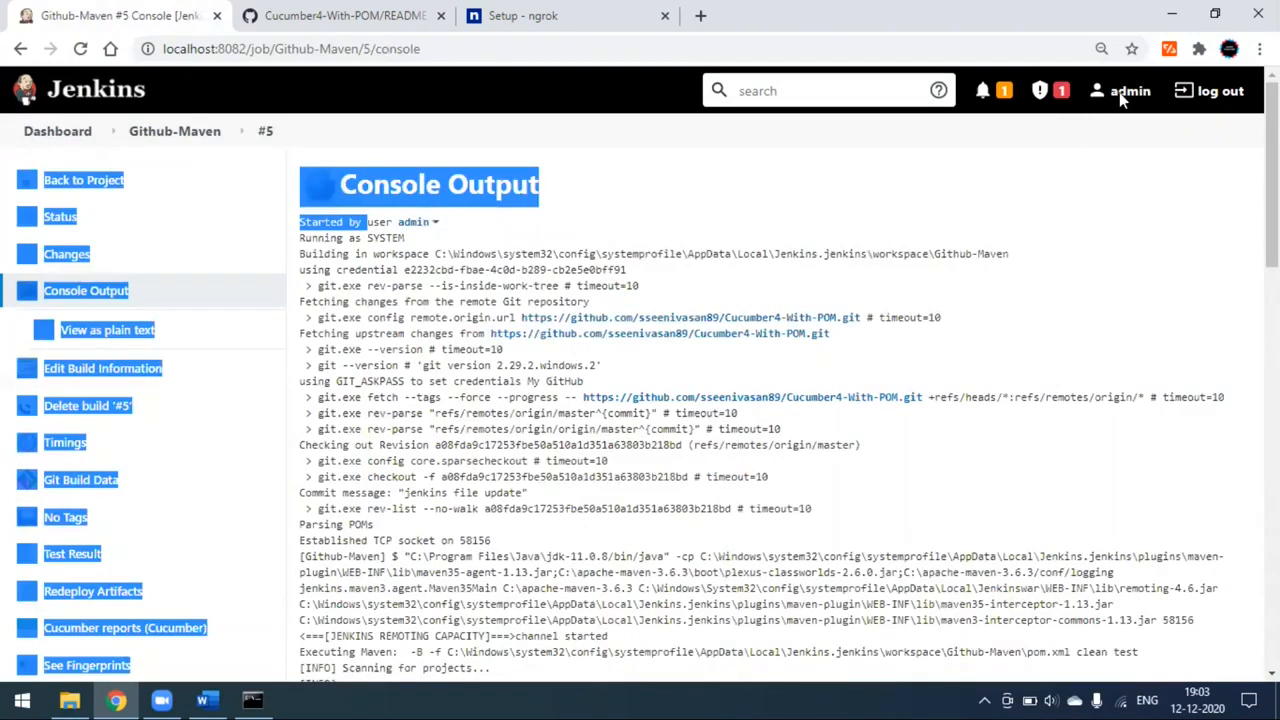
left_click(86, 296)
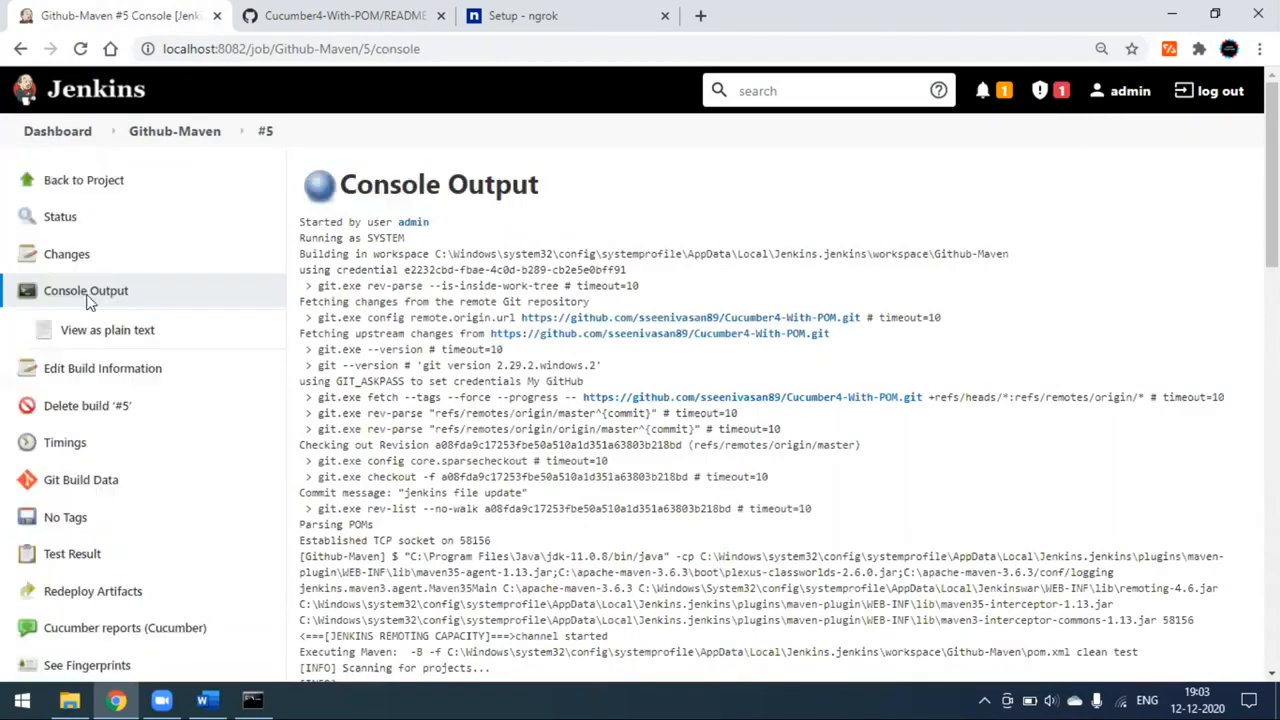
Open build #16's console, highlight its GitHub push trigger, then switch to Word
left_click(80, 188)
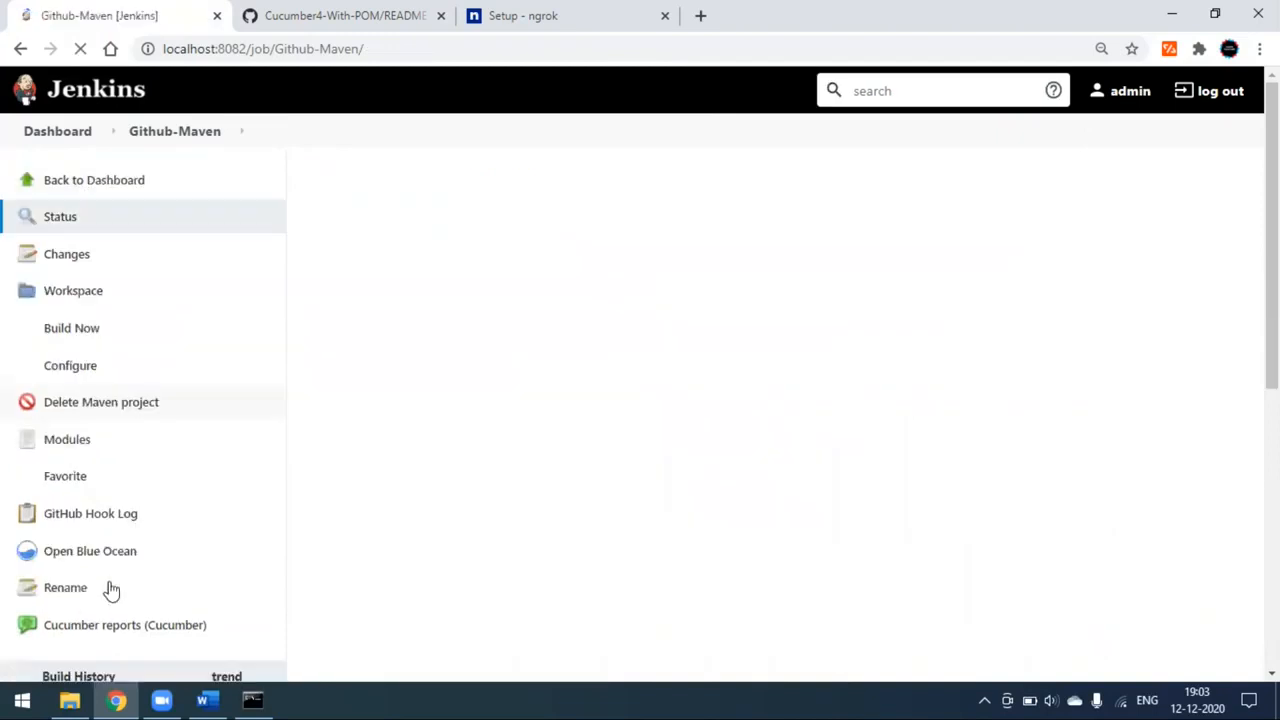
scroll(123, 476, "down", 3)
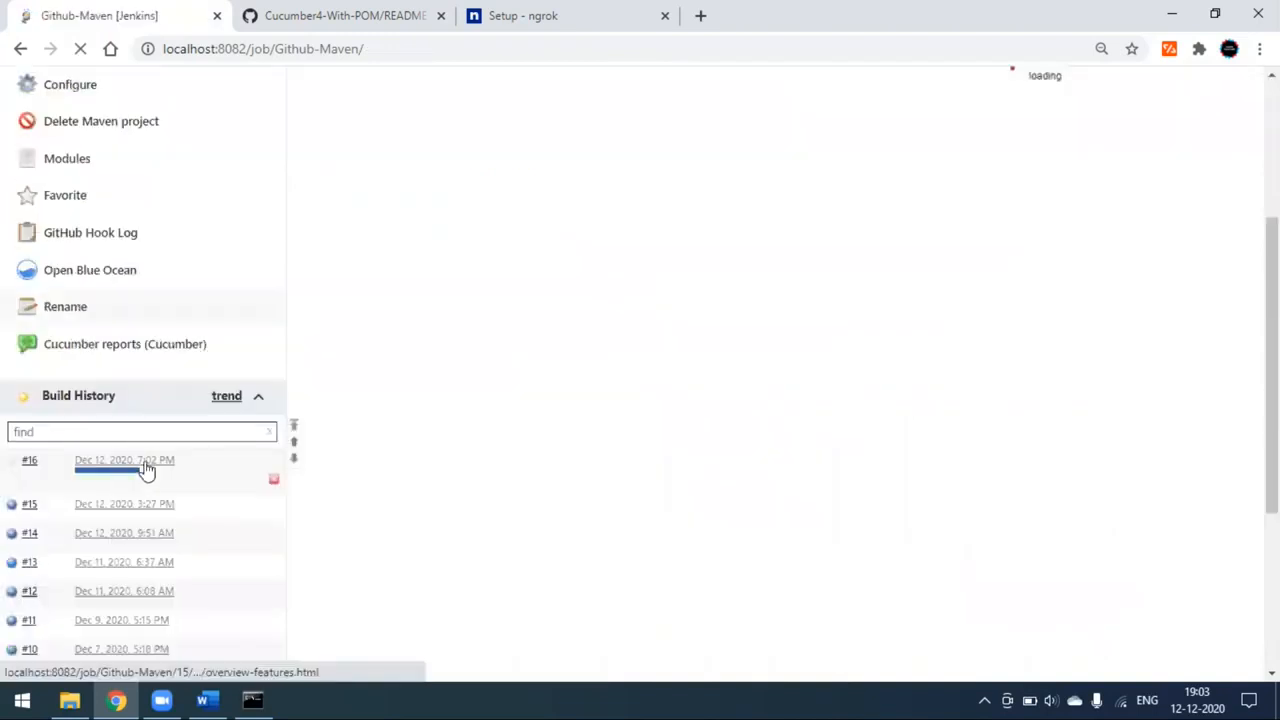
left_click(146, 466)
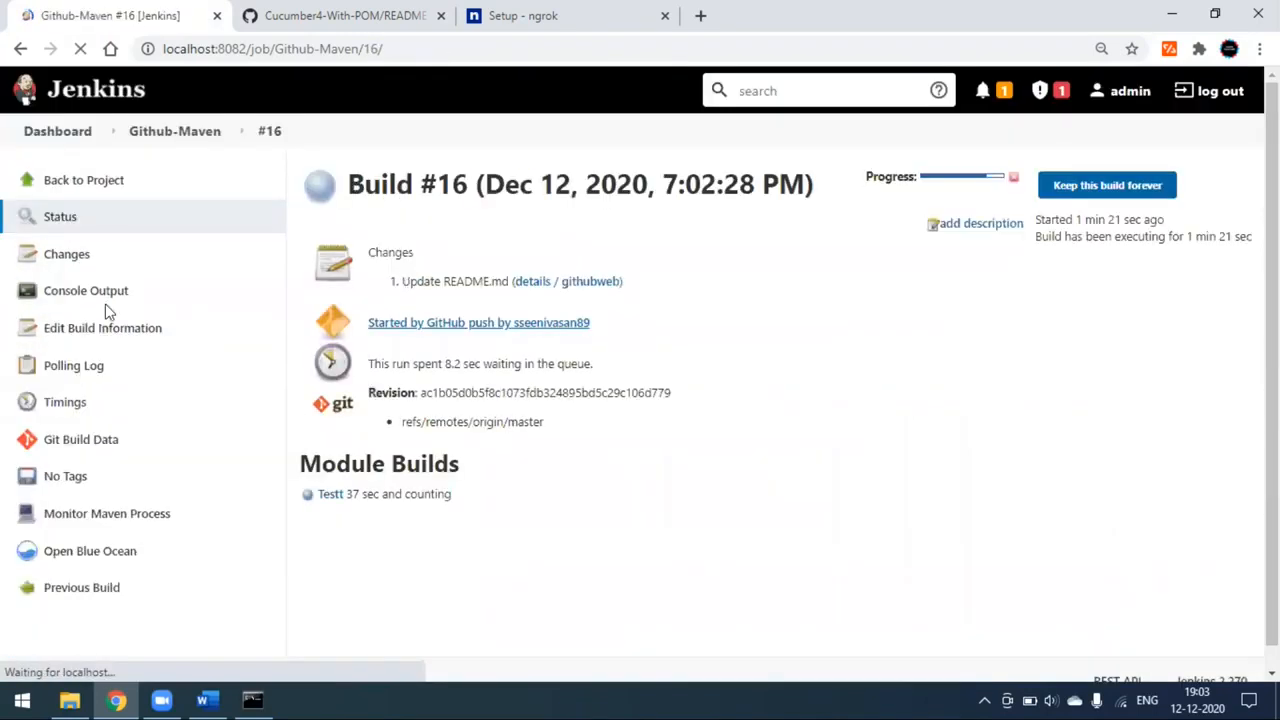
left_click(106, 290)
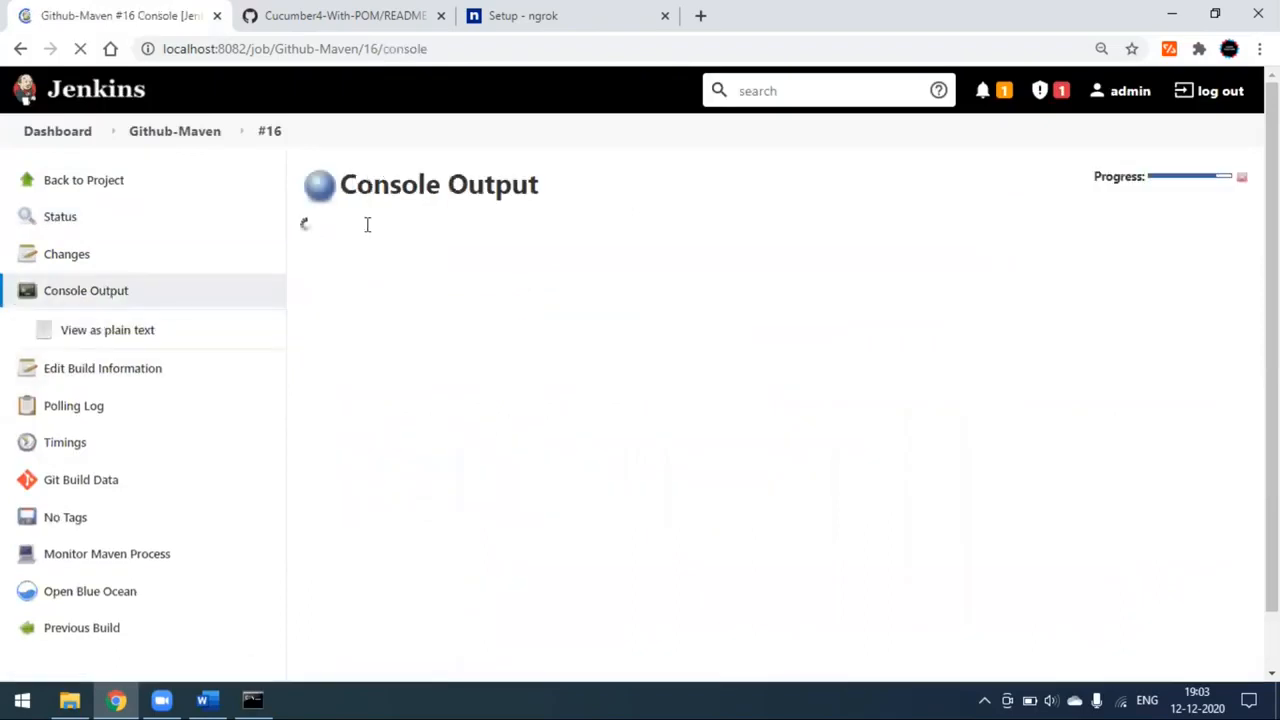
left_click_drag(367, 222, 546, 226)
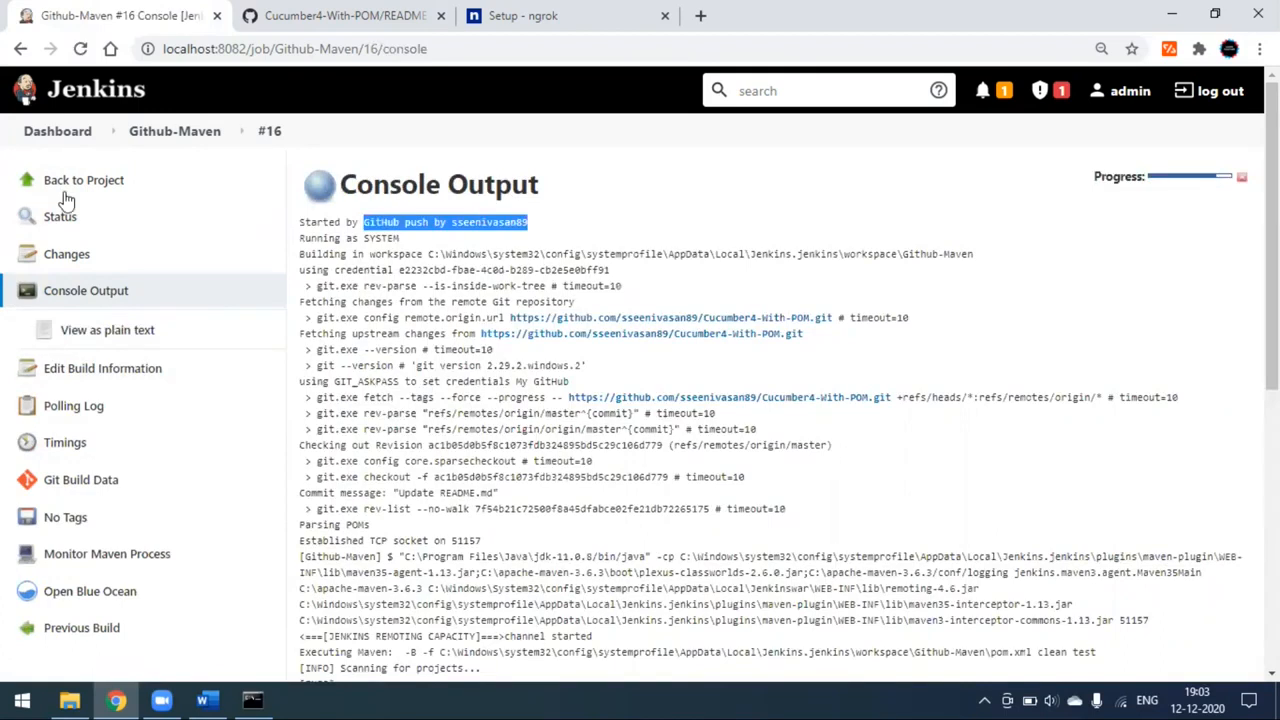
left_click(98, 184)
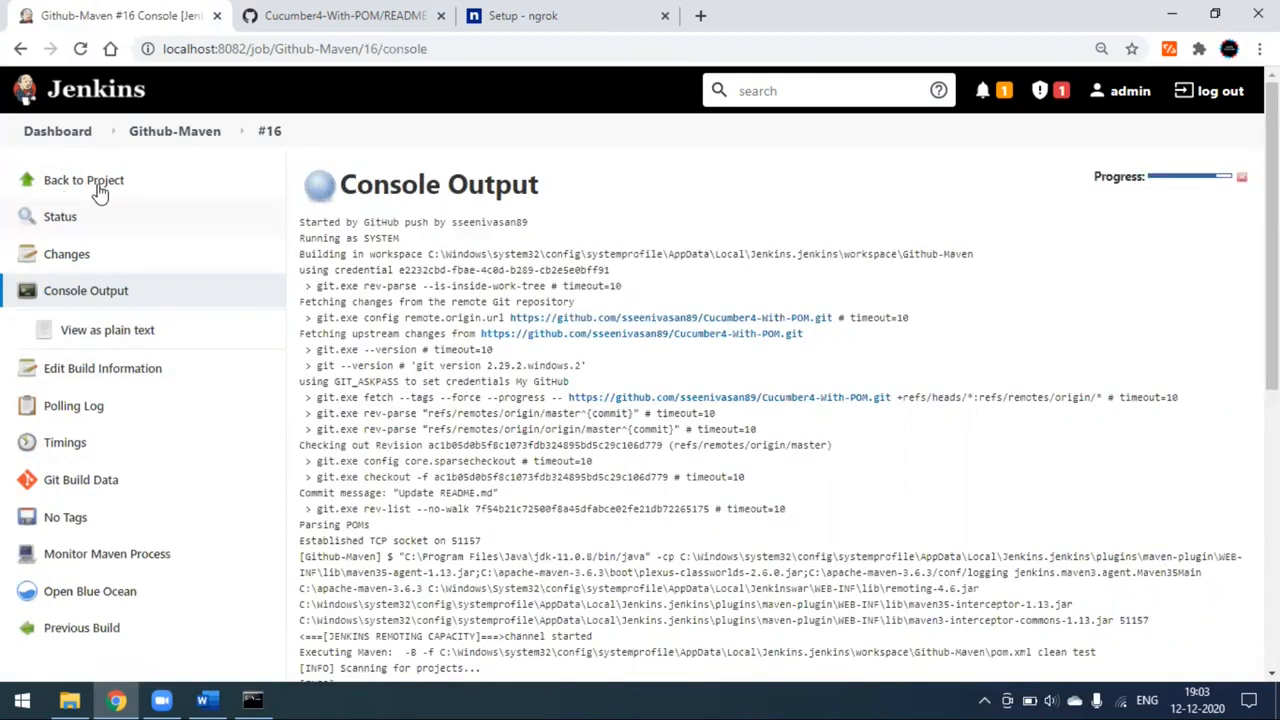
left_click(98, 188)
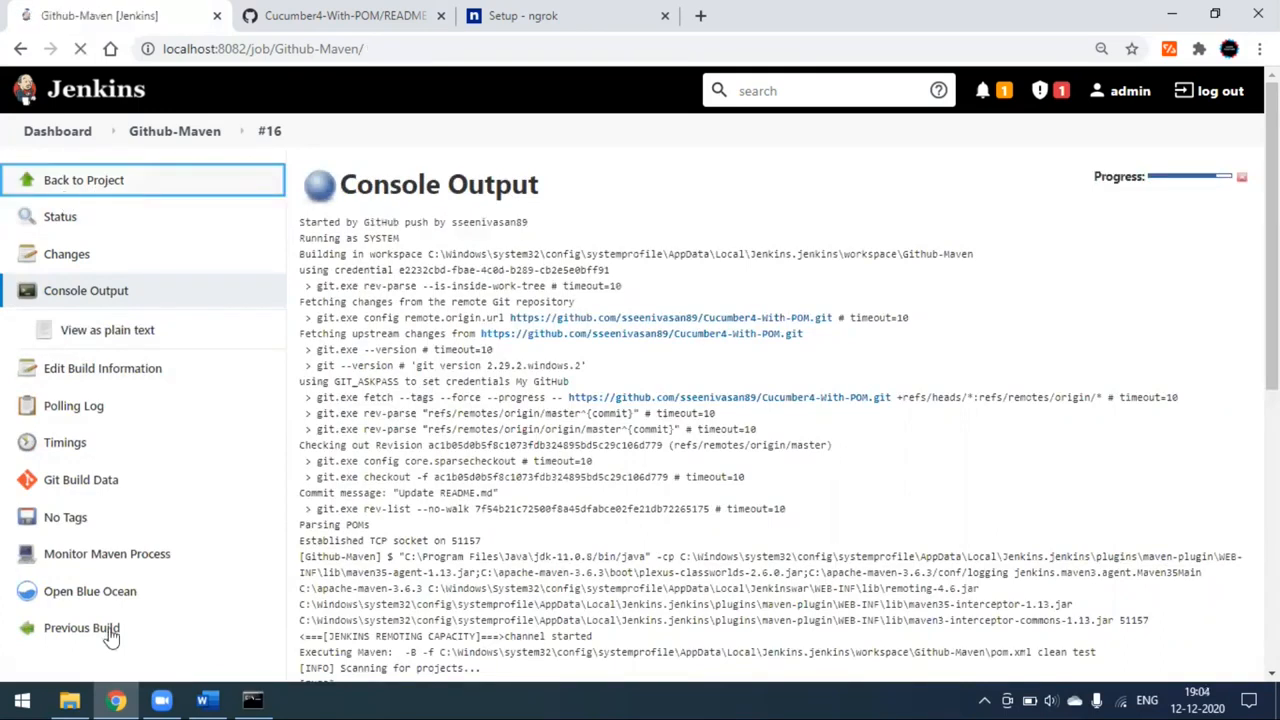
key("alt+Tab")
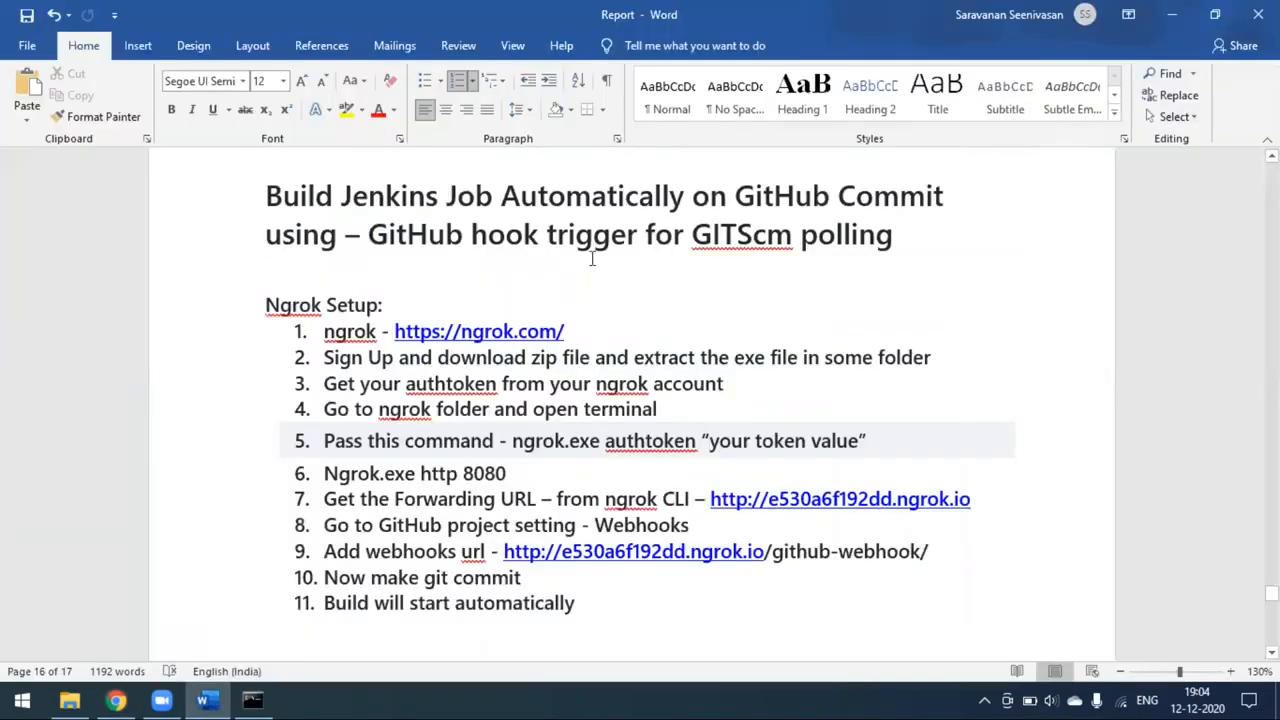
Click below the Word report title, then return to Jenkins' Github-Maven project page
left_click(592, 260)
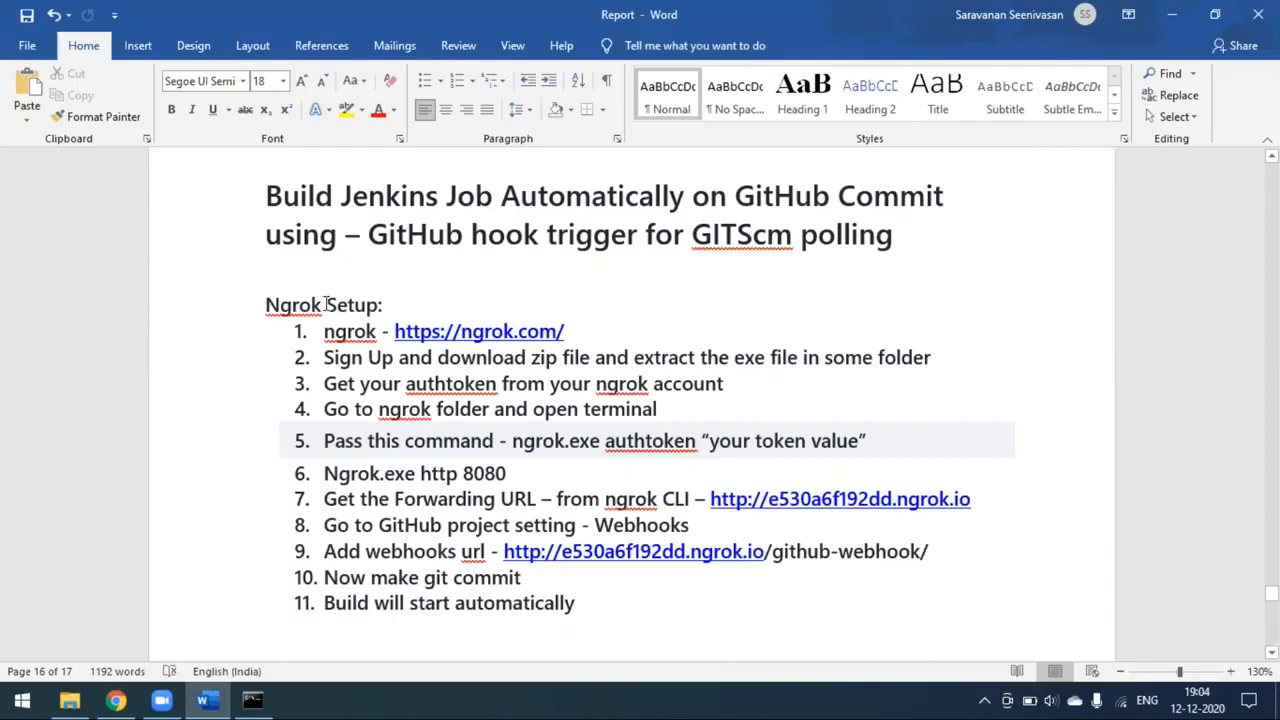
key("alt+Tab")
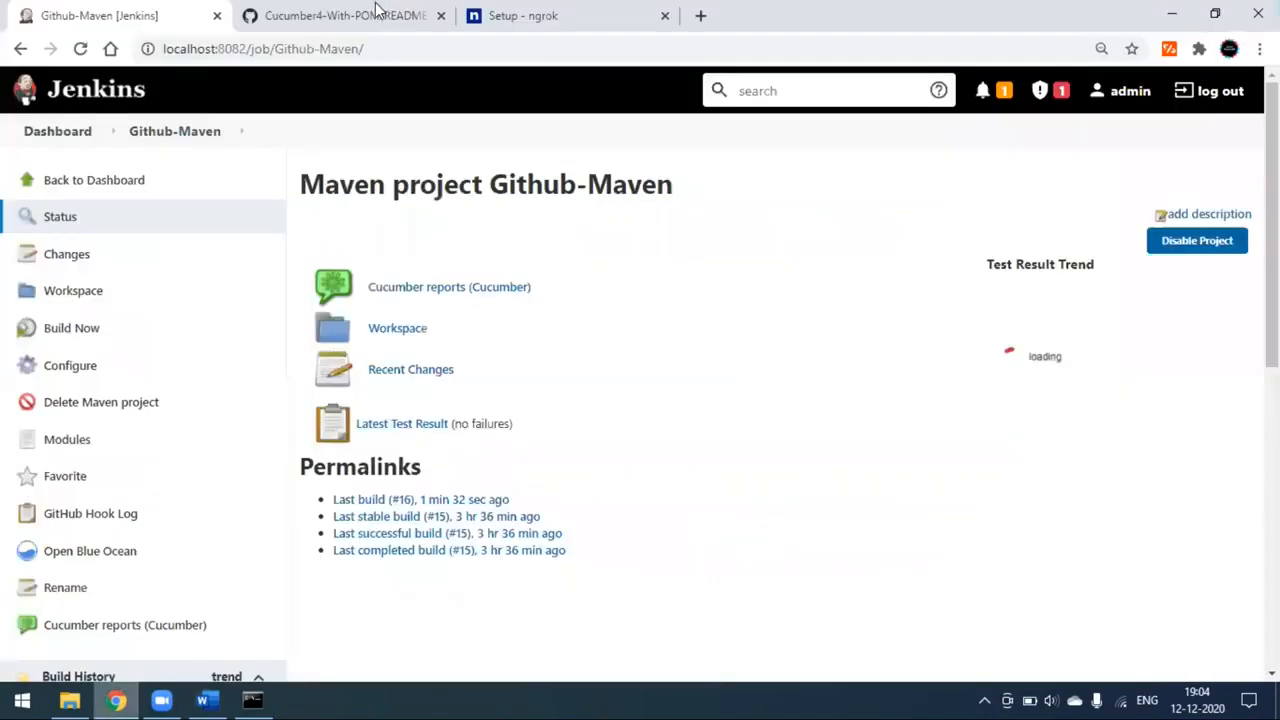
Refresh GitHub and check the ngrok push webhook under Cucumber4-With-POM's Settings > Webhooks
key("ctrl+Tab")
key("F5")
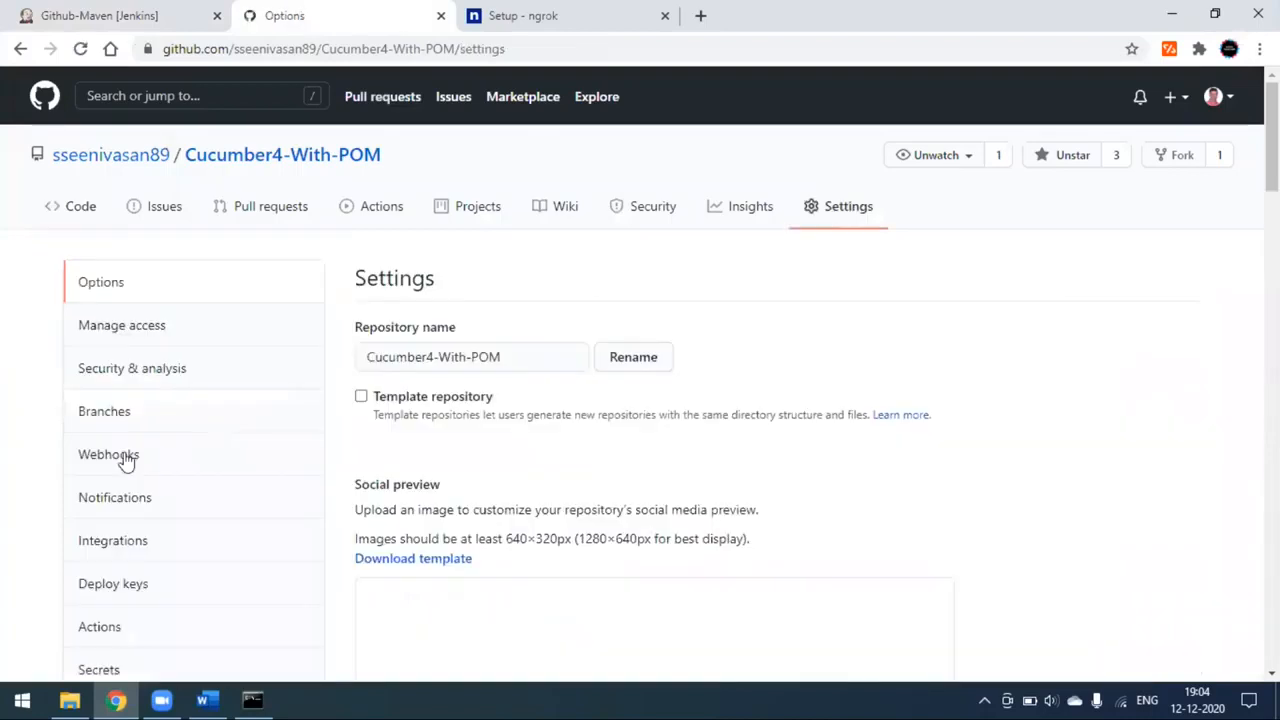
left_click(125, 458)
scroll(765, 407, "down", 4)
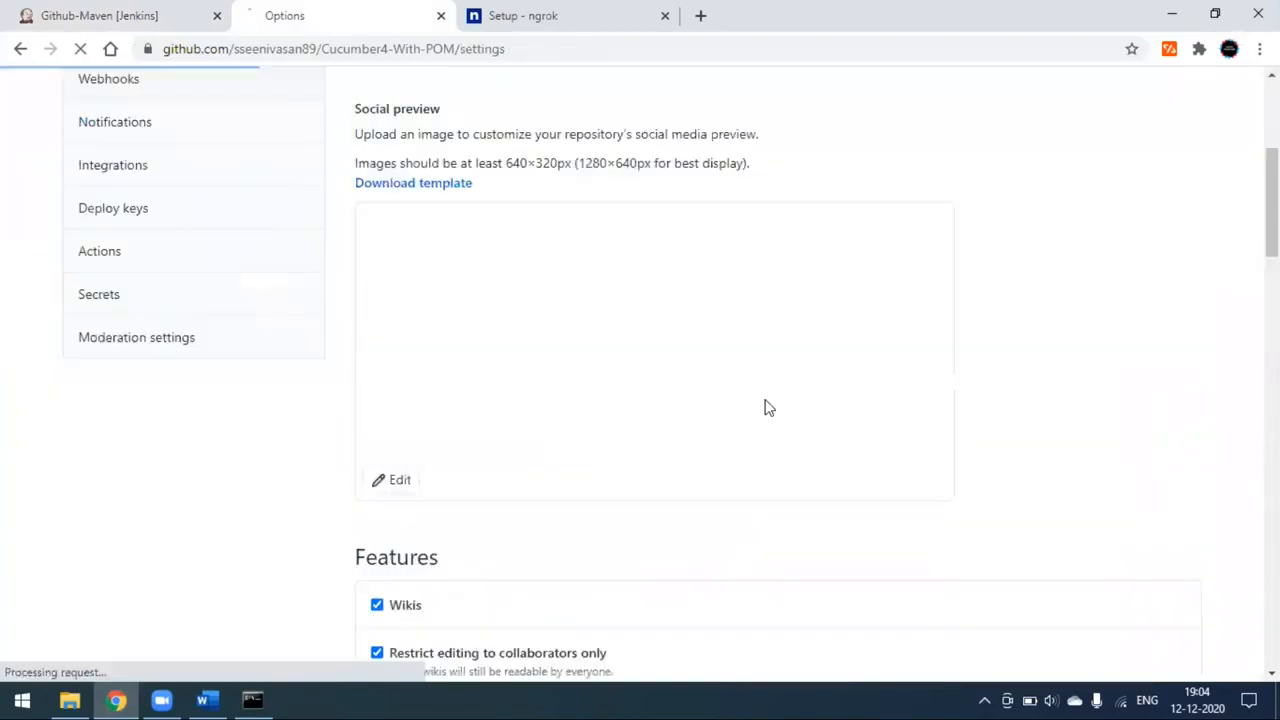
scroll(763, 409, "down", 5)
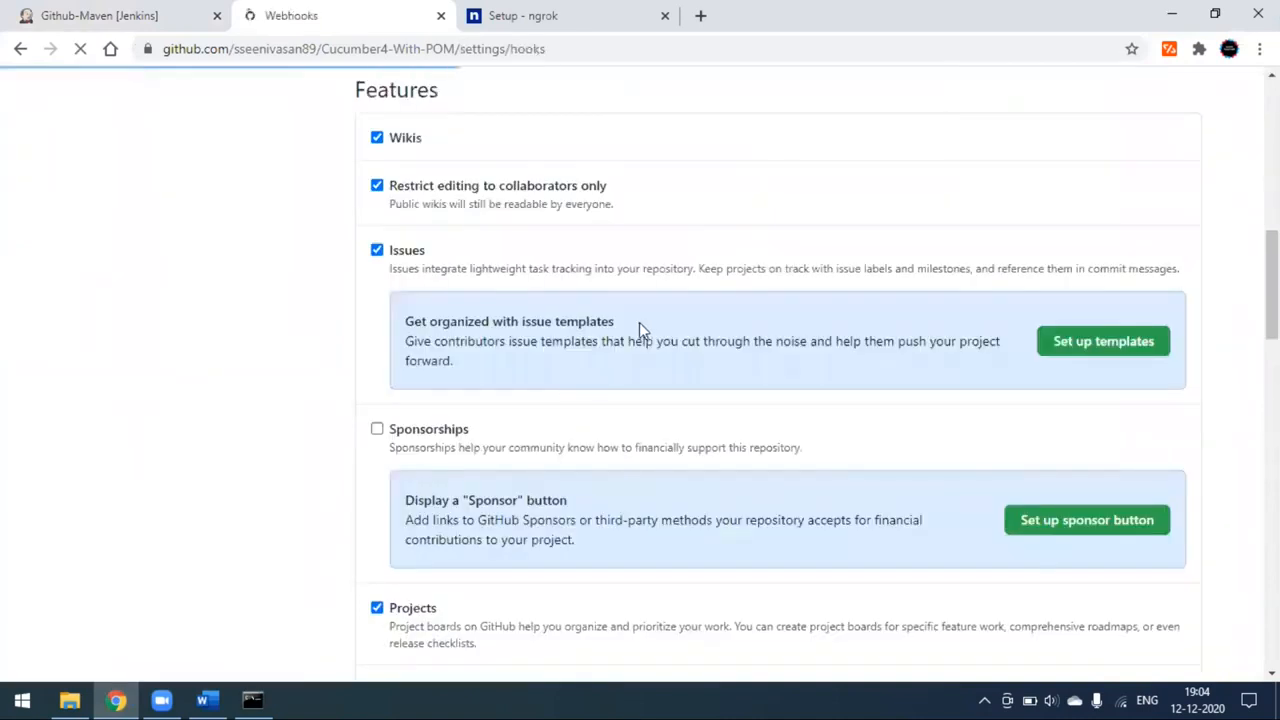
scroll(585, 190, "down", 2)
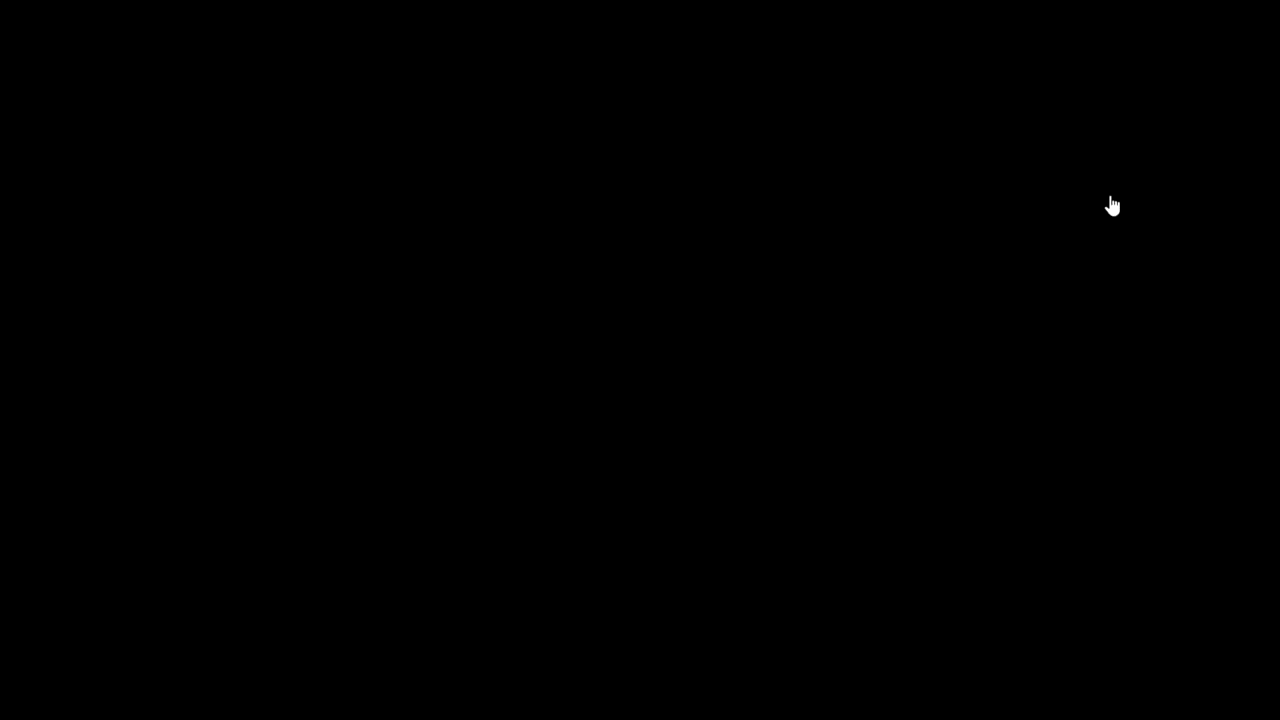
scroll(336, 309, "up", 2)
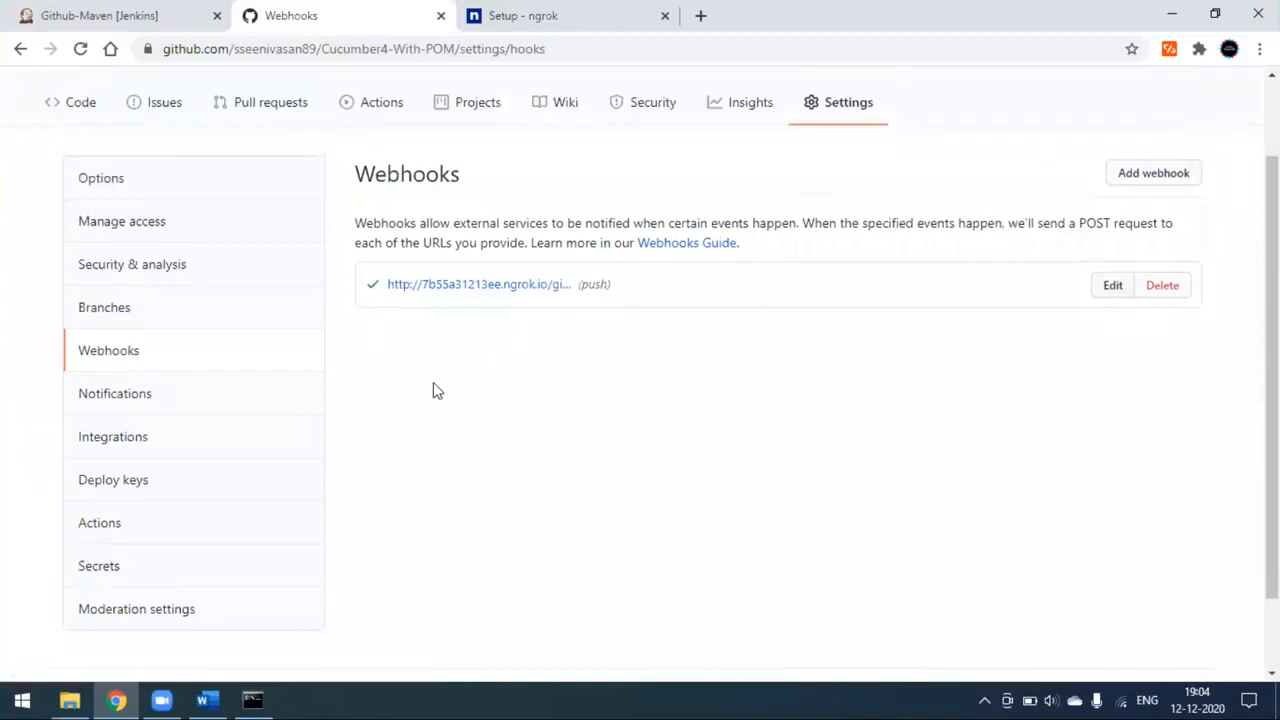
scroll(655, 242, "up", 1)
left_click(180, 20)
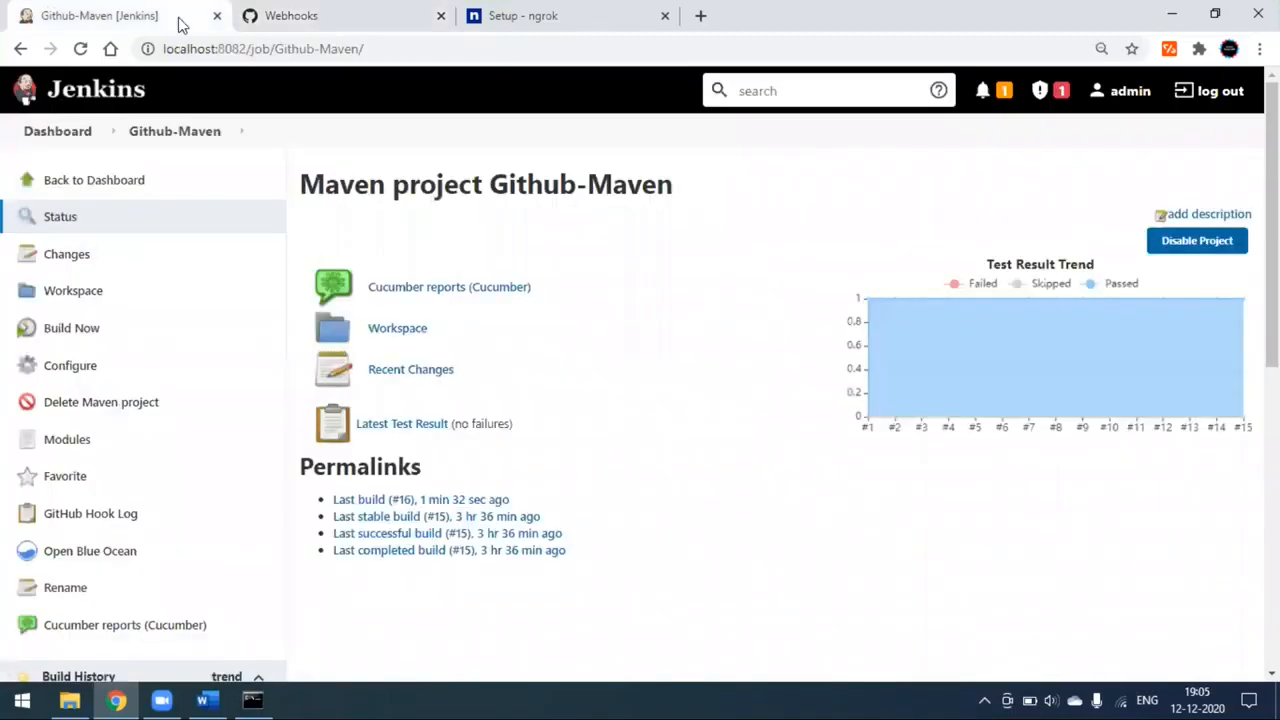
Confirm build #16 was triggered by the GitHub push for the README update
scroll(142, 472, "down", 3)
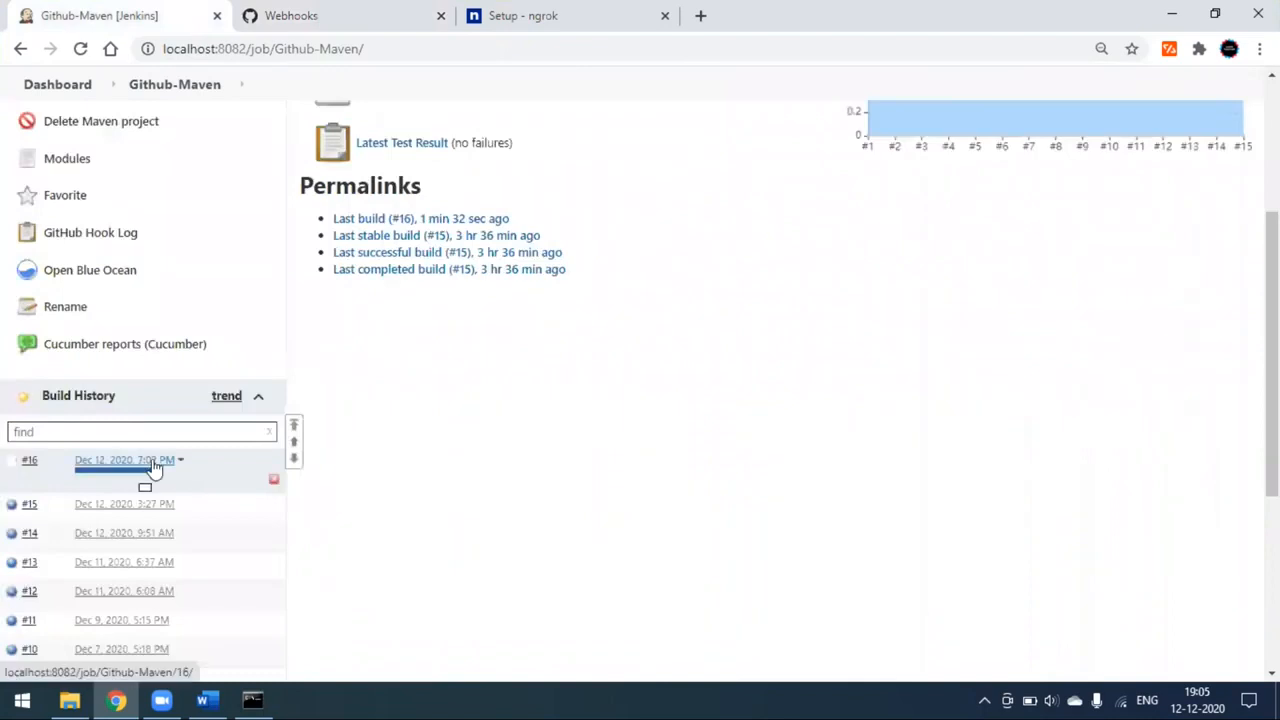
left_click(153, 465)
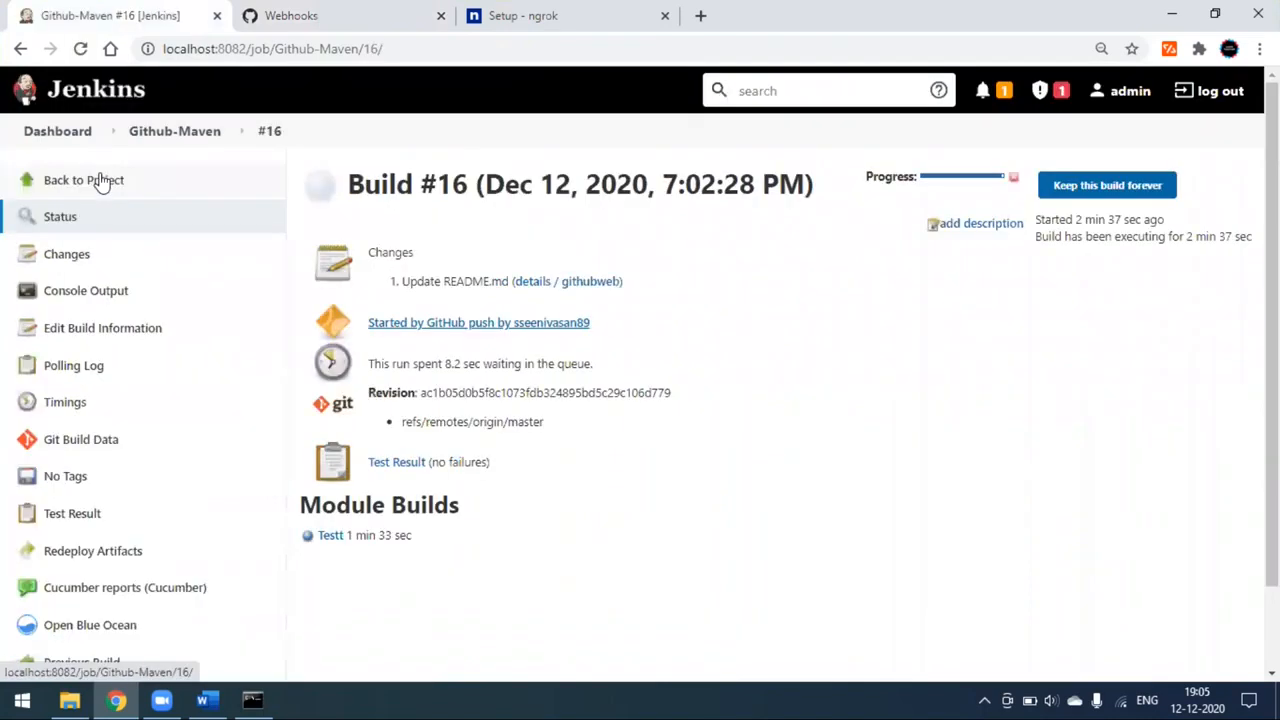
left_click(103, 182)
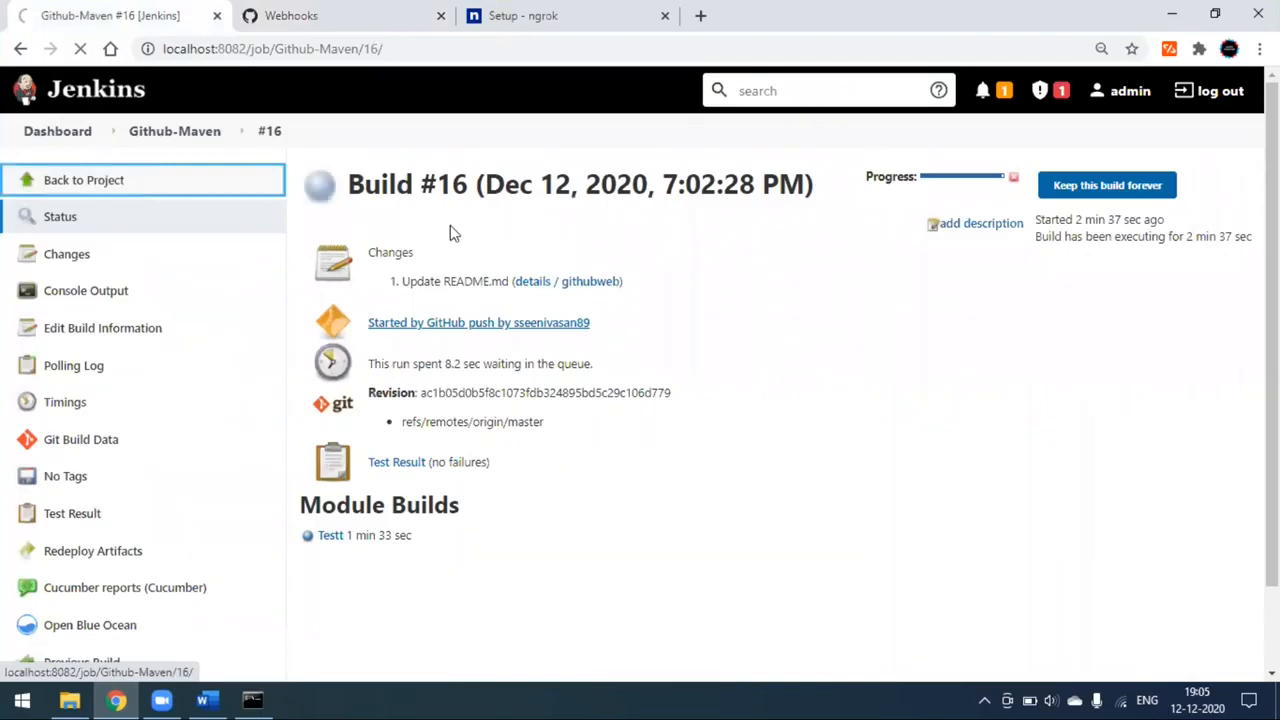
scroll(200, 465, "down", 4)
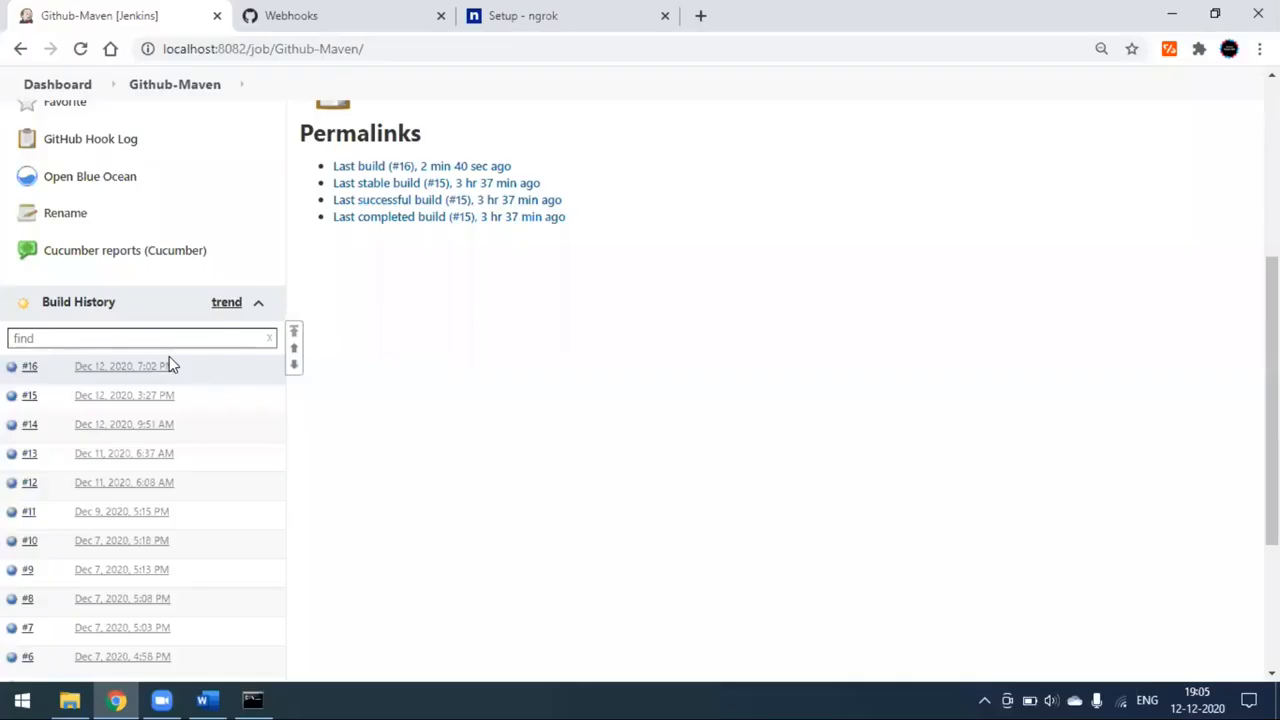
scroll(280, 320, "up", 2)
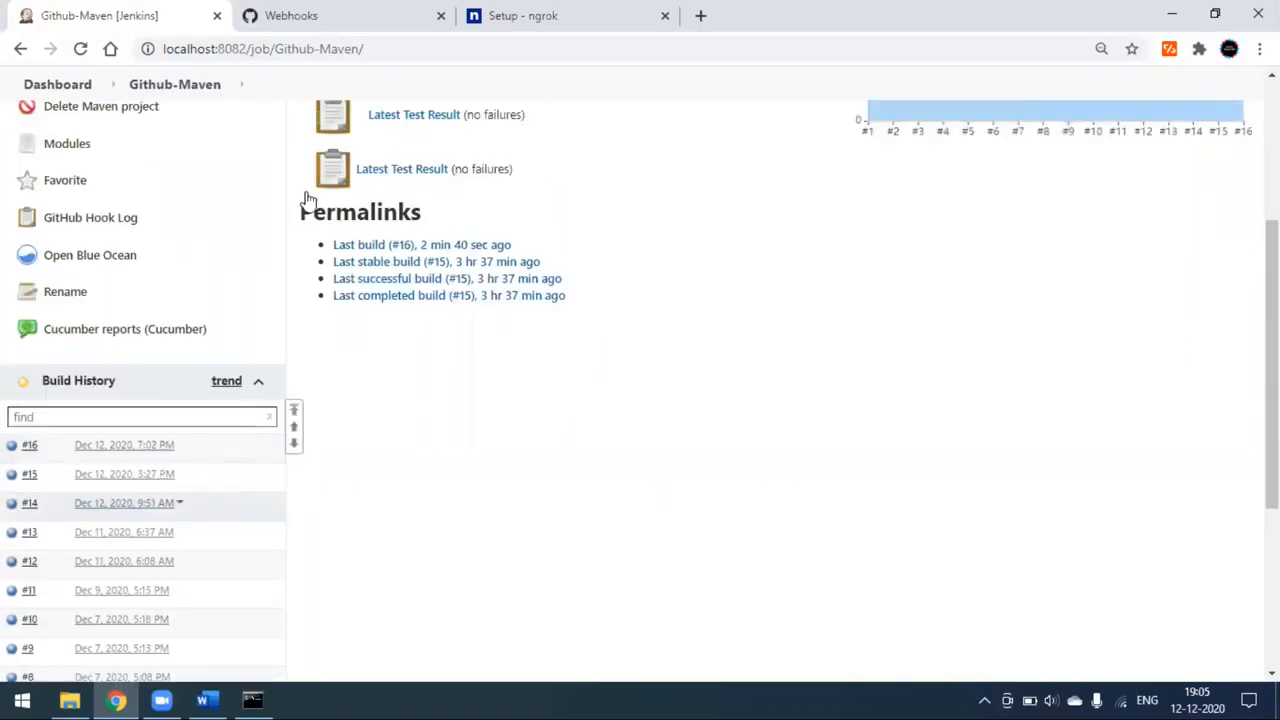
left_click(337, 18)
left_click(275, 160)
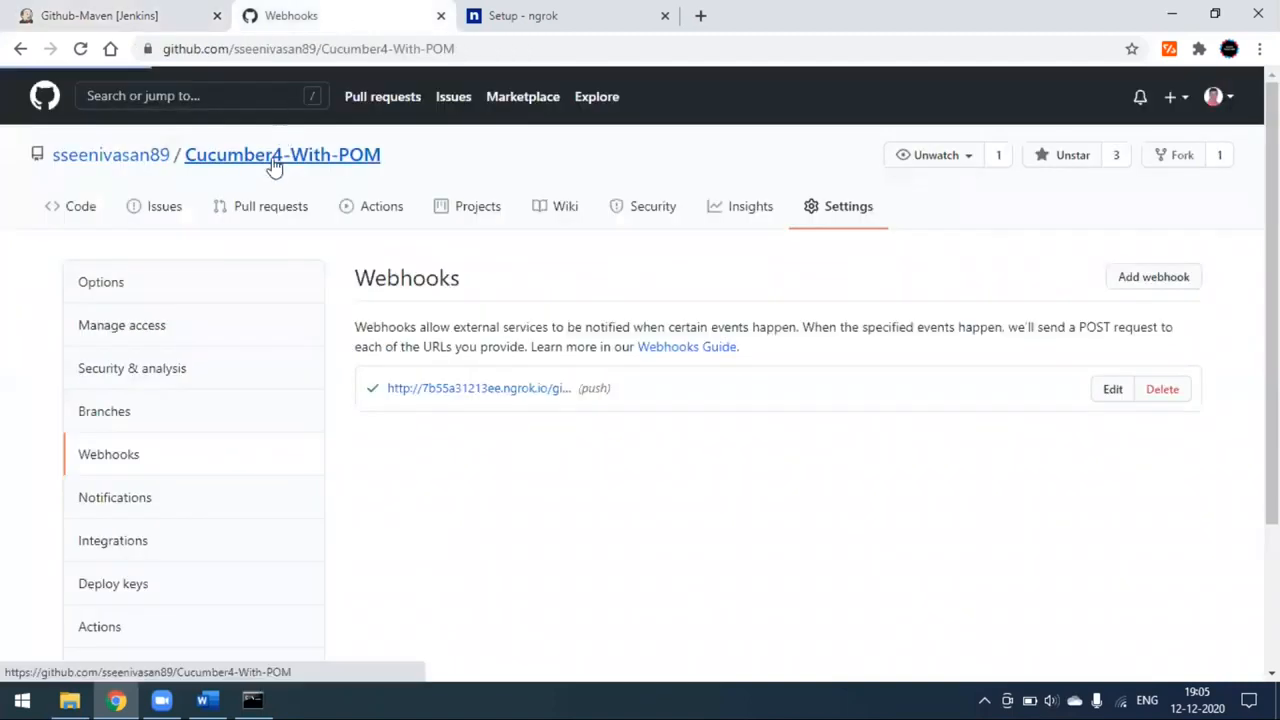
Edit the word 'List' on README.md line 11 and commit the change directly to master
scroll(185, 505, "down", 3)
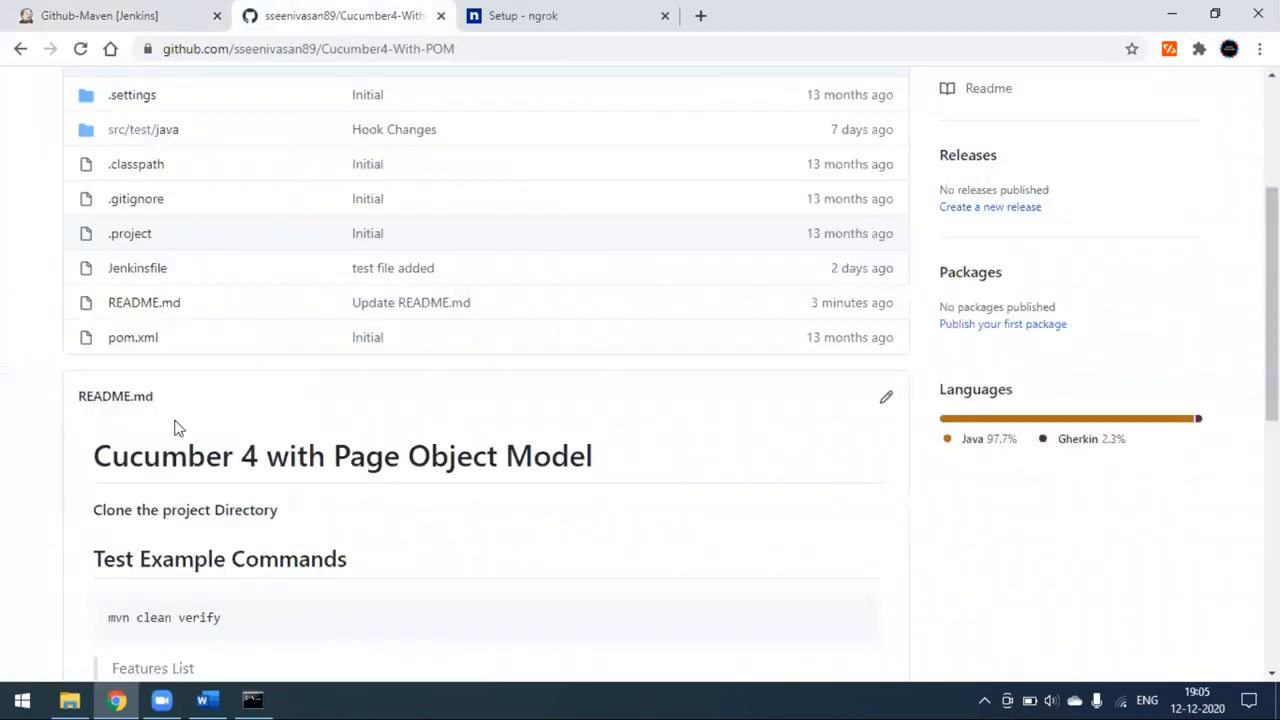
left_click(158, 302)
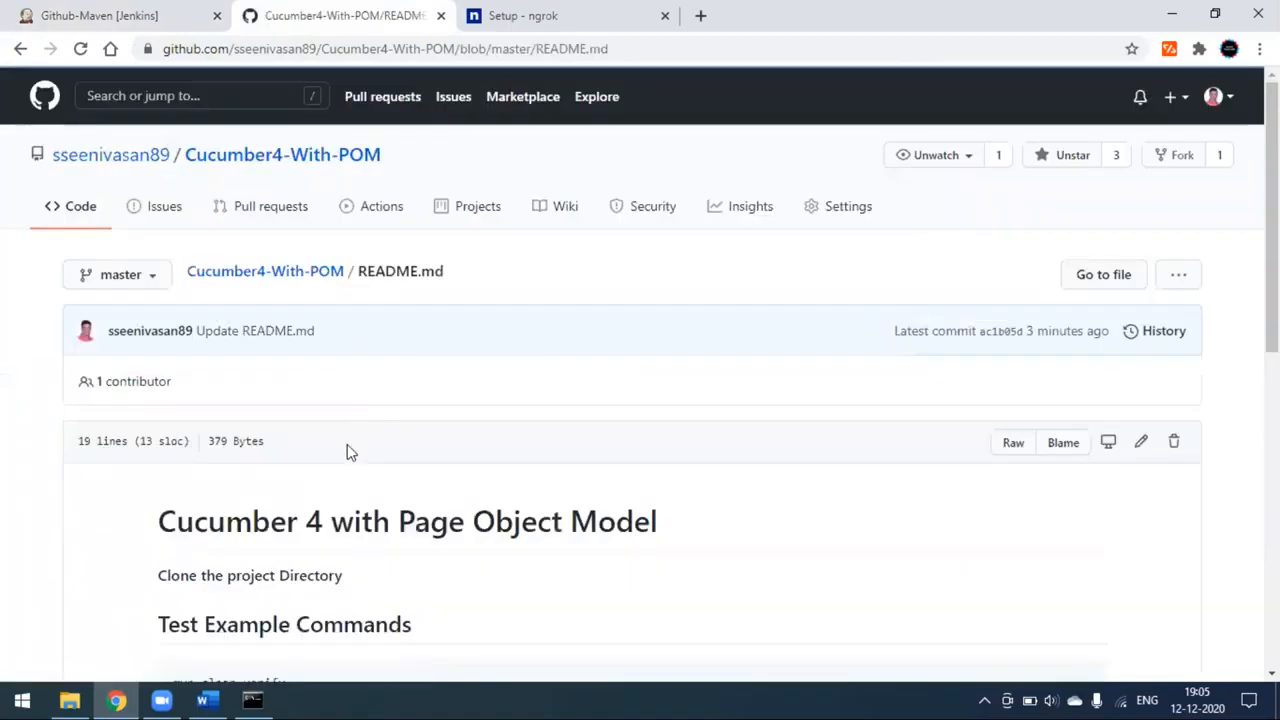
scroll(347, 444, "down", 4)
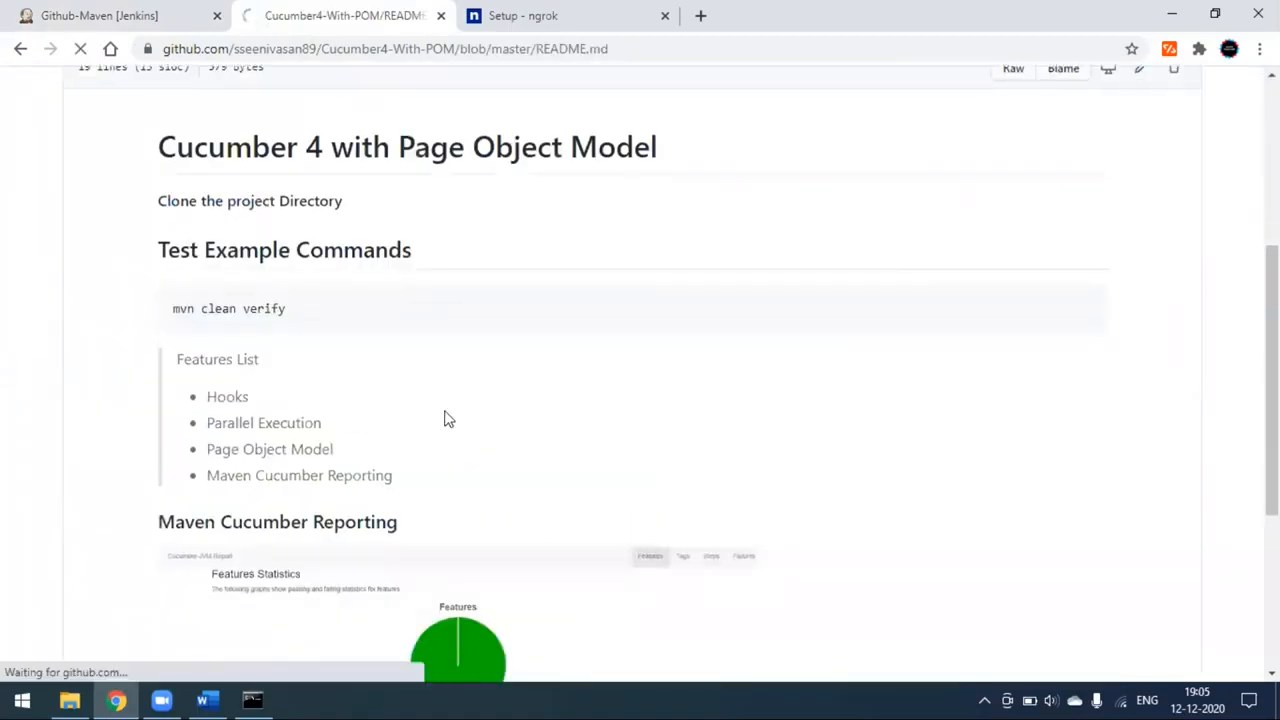
scroll(221, 440, "down", 2)
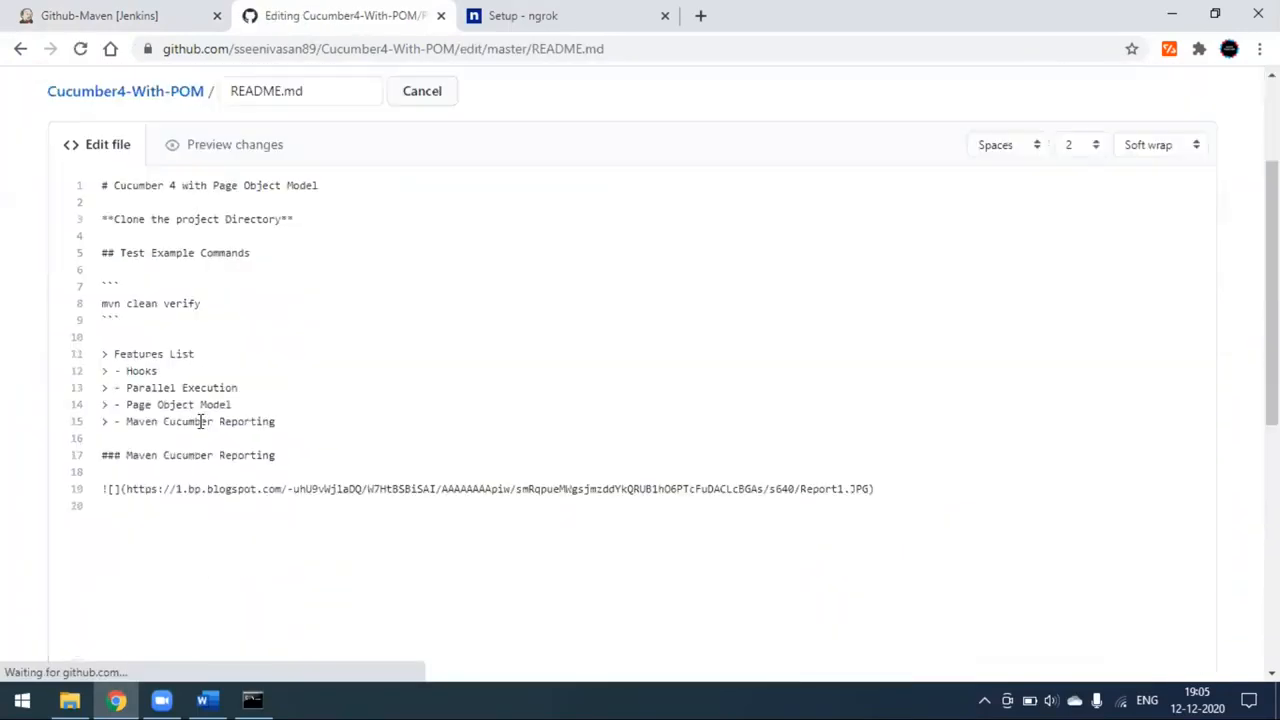
double_click(187, 346)
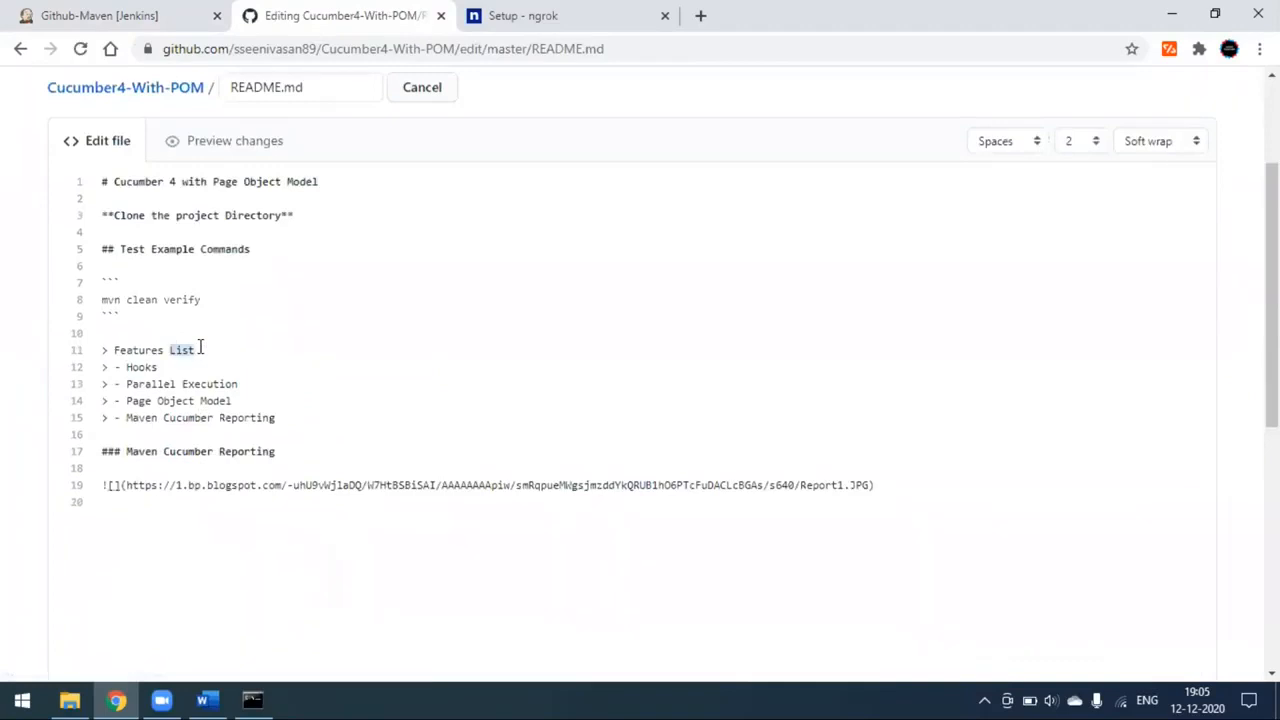
scroll(225, 570, "down", 6)
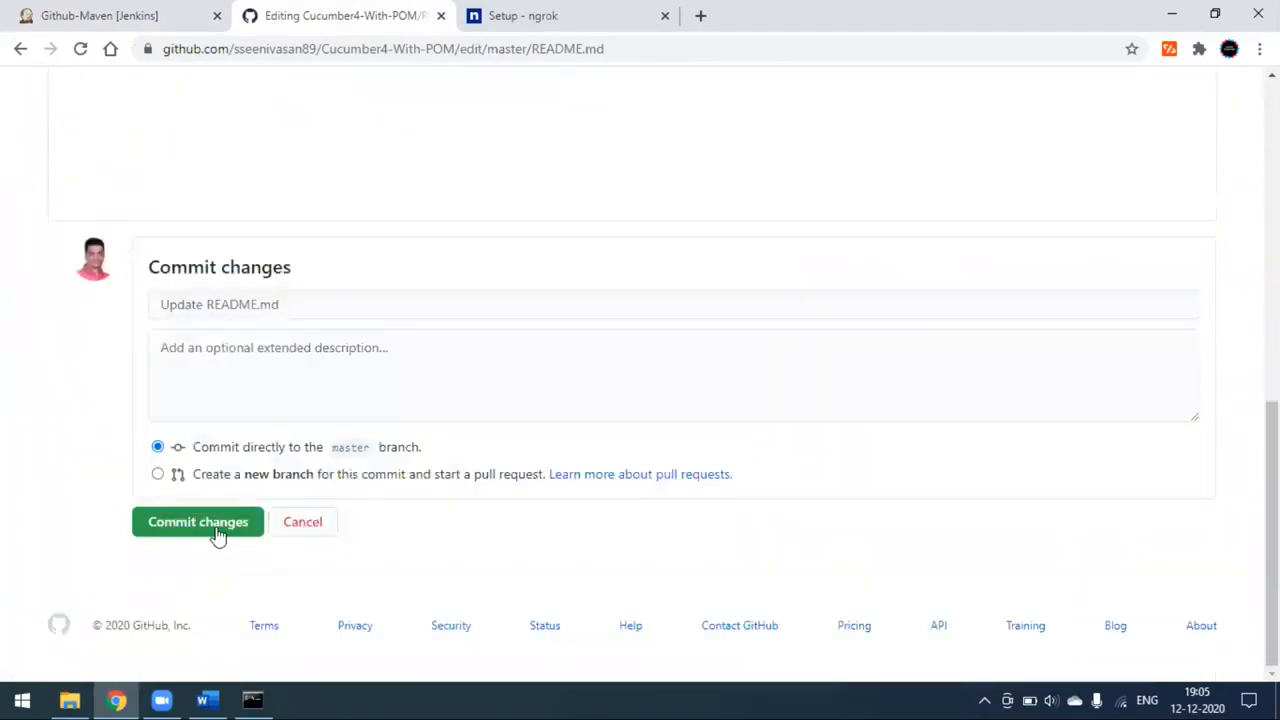
left_click(217, 534)
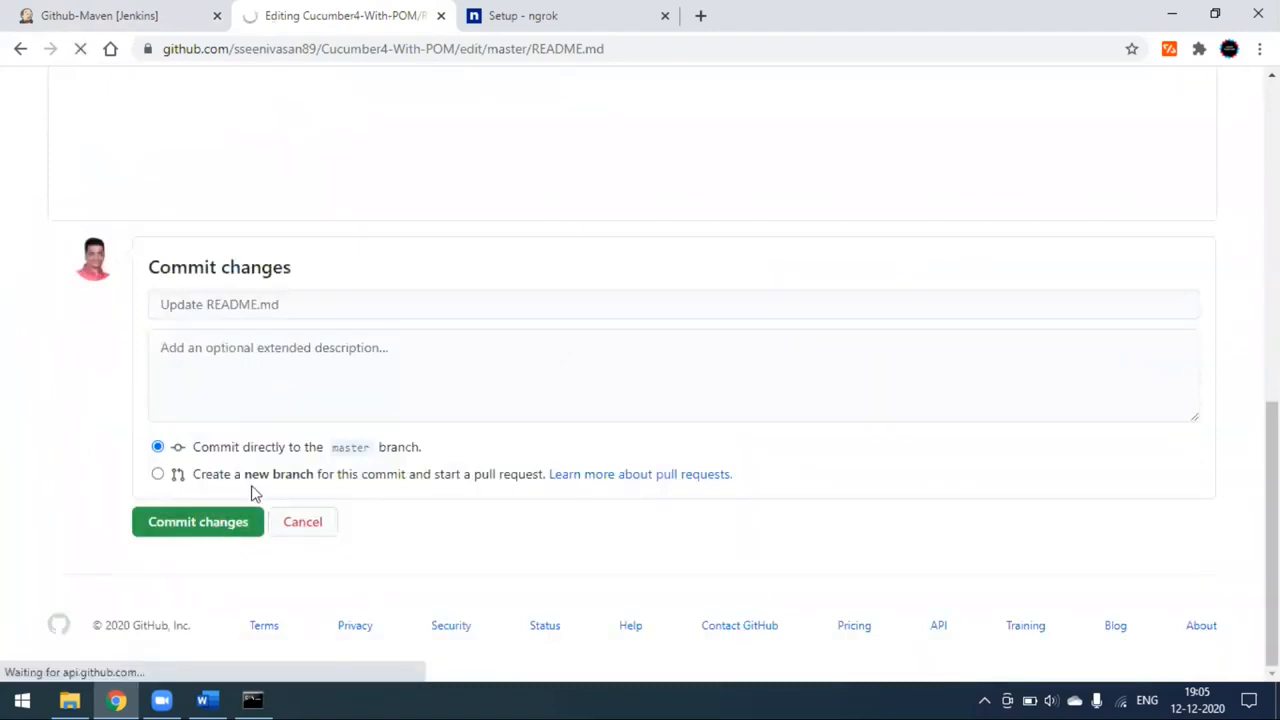
left_click(253, 699)
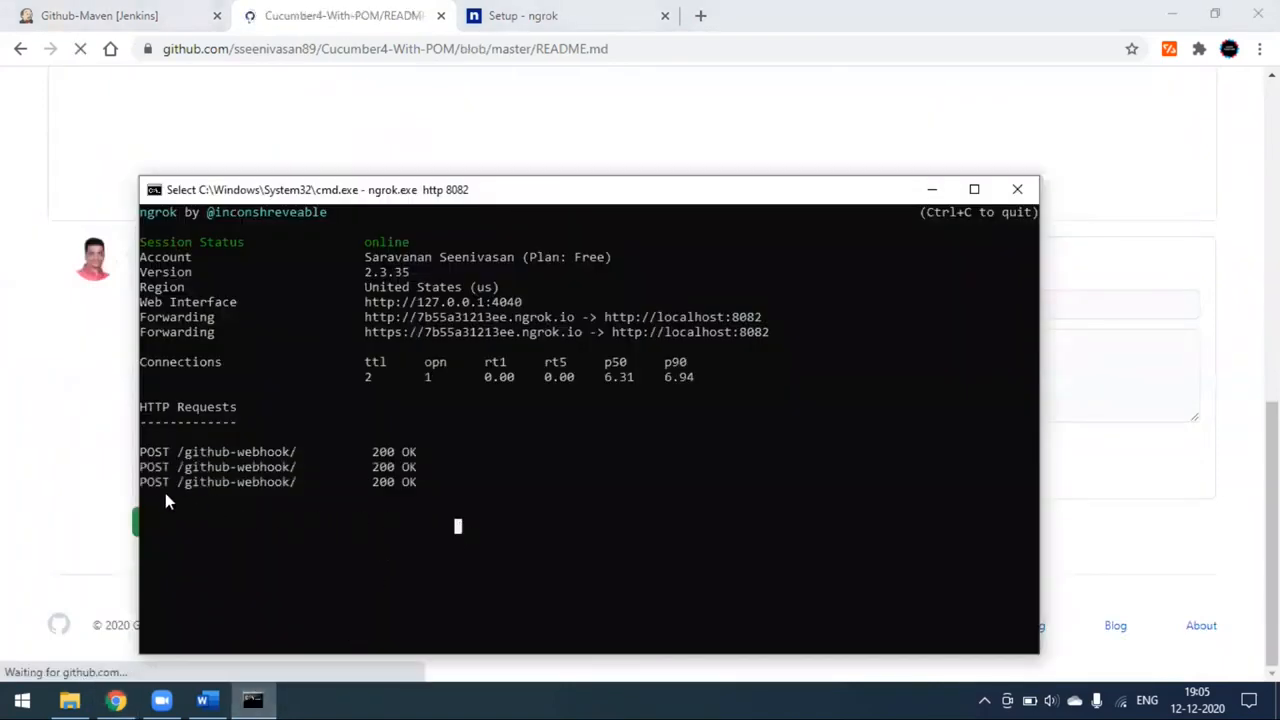
Check ngrok's HTTP Requests for the third webhook POST returning 200 OK
left_click_drag(543, 193, 777, 170)
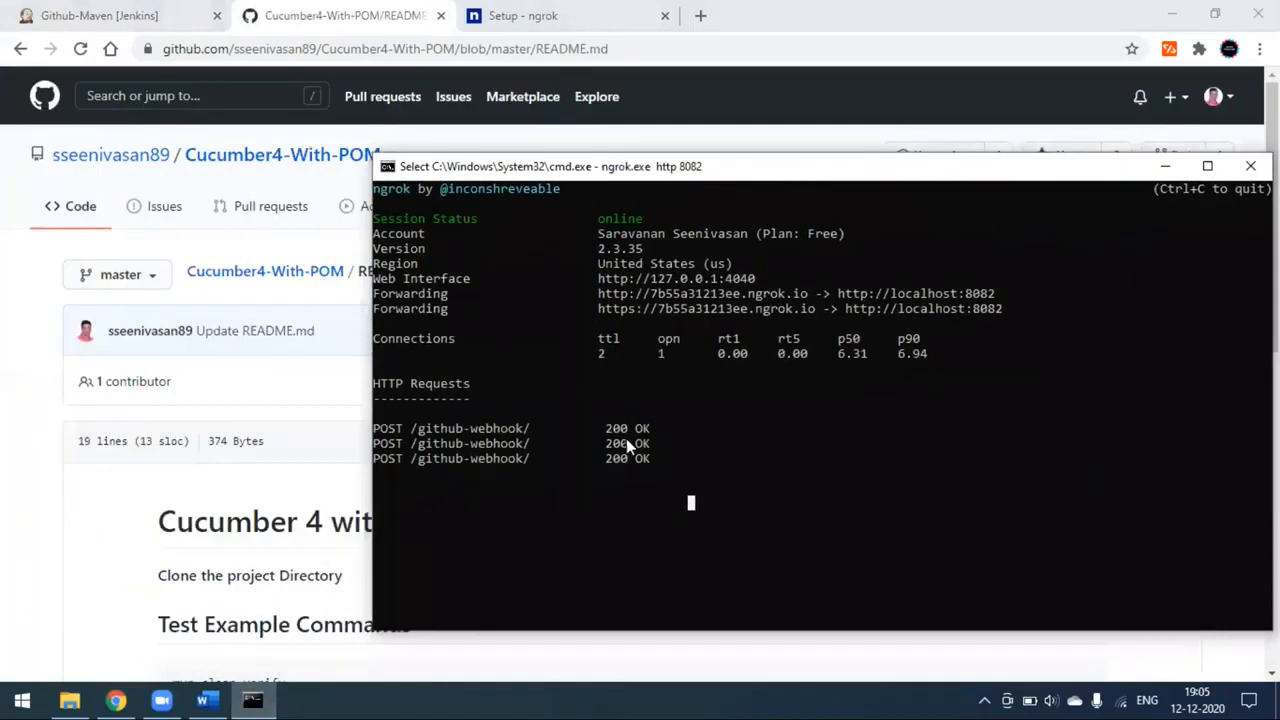
left_click(165, 22)
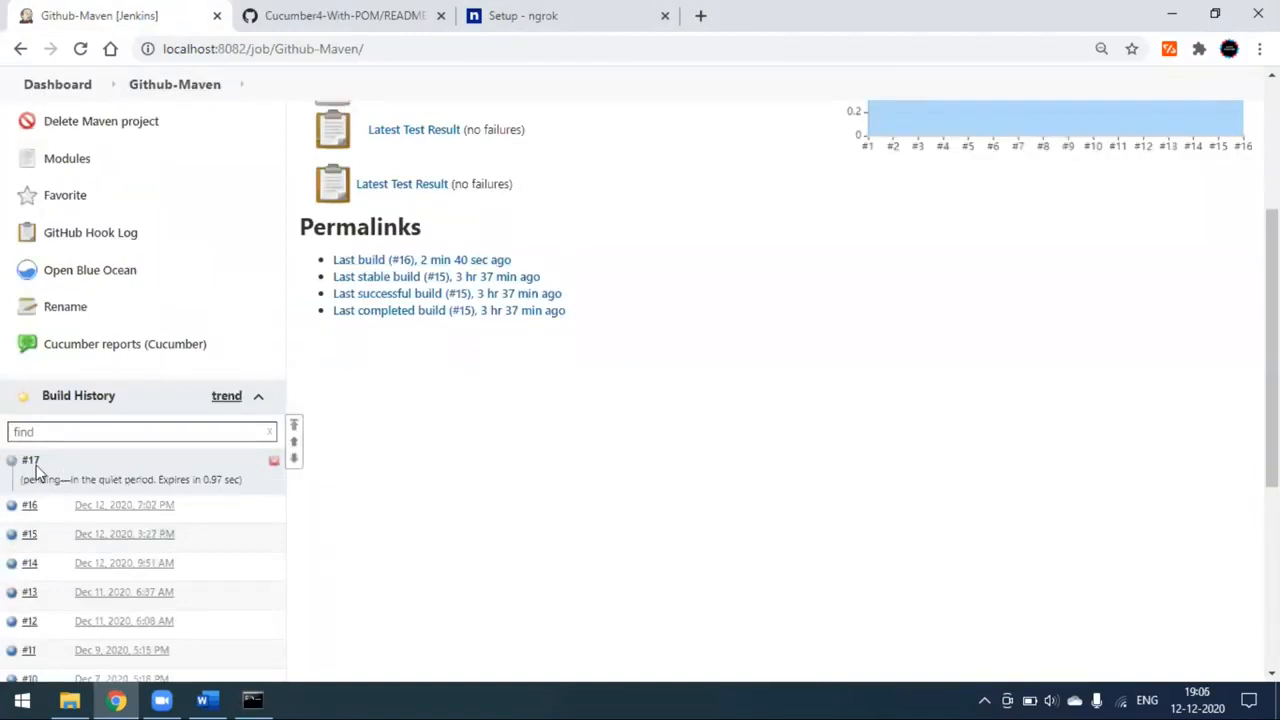
Check build #17's console output credits the GitHub push of the 'Update README.md' commit
left_click(130, 462)
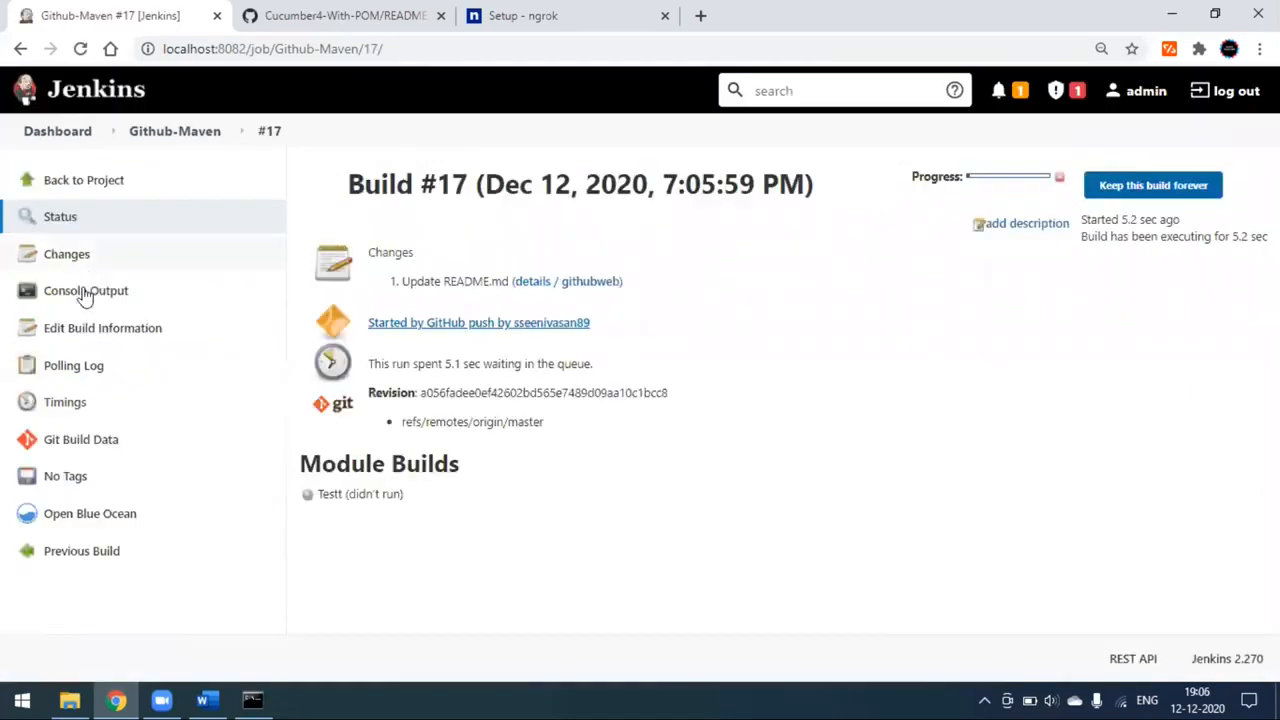
left_click(106, 290)
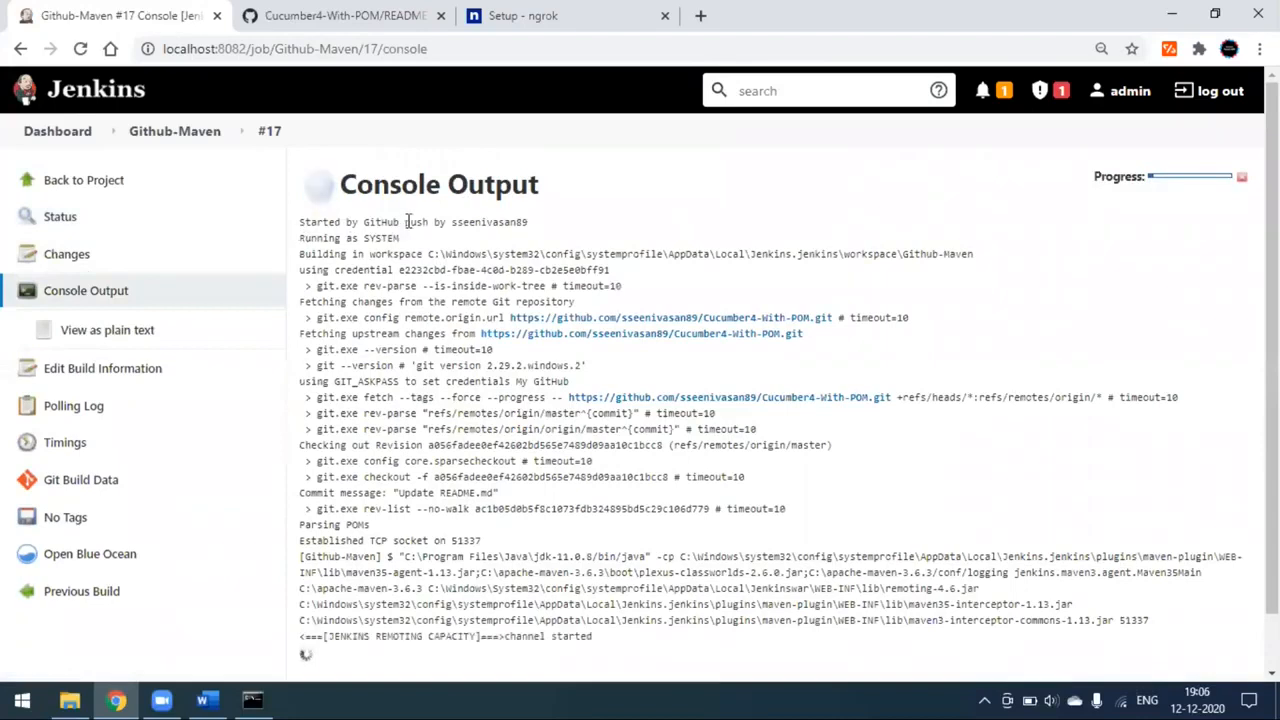
left_click_drag(447, 222, 574, 218)
left_click(578, 220)
left_click(378, 24)
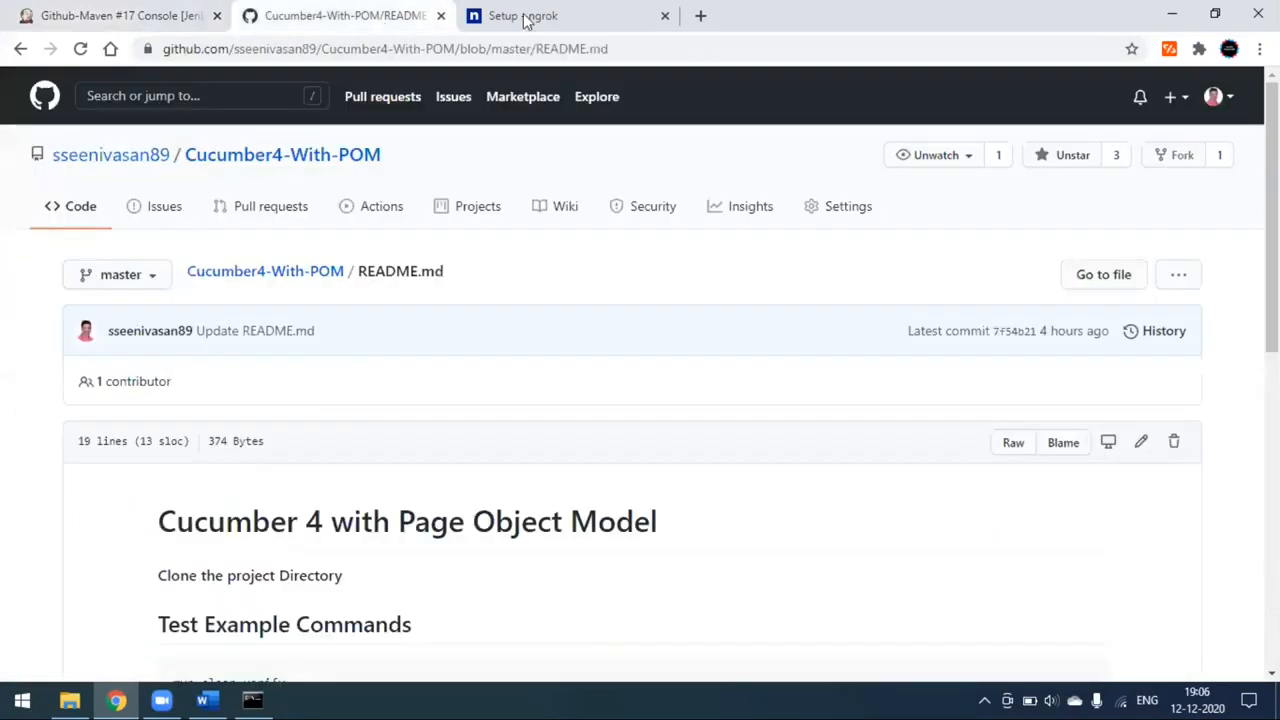
Show the Ngrok Setup list in the Word Report document
key("alt+Tab")
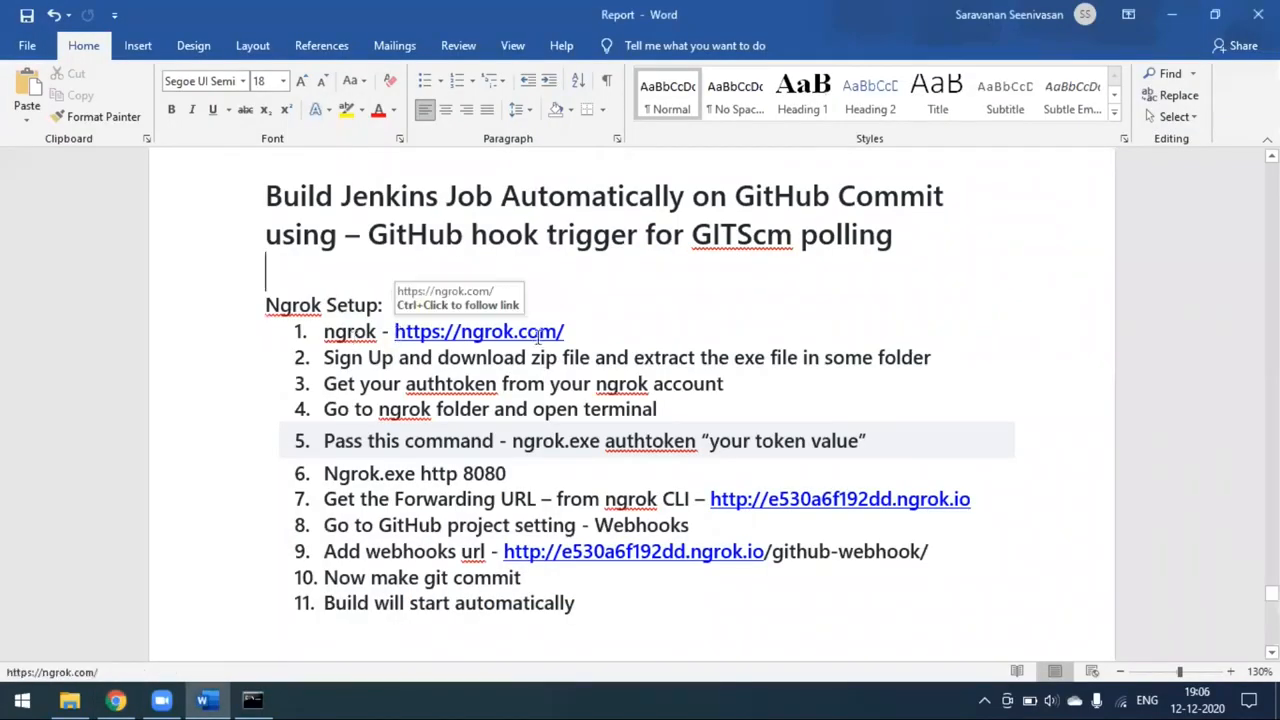
scroll(1062, 453, "down", 1)
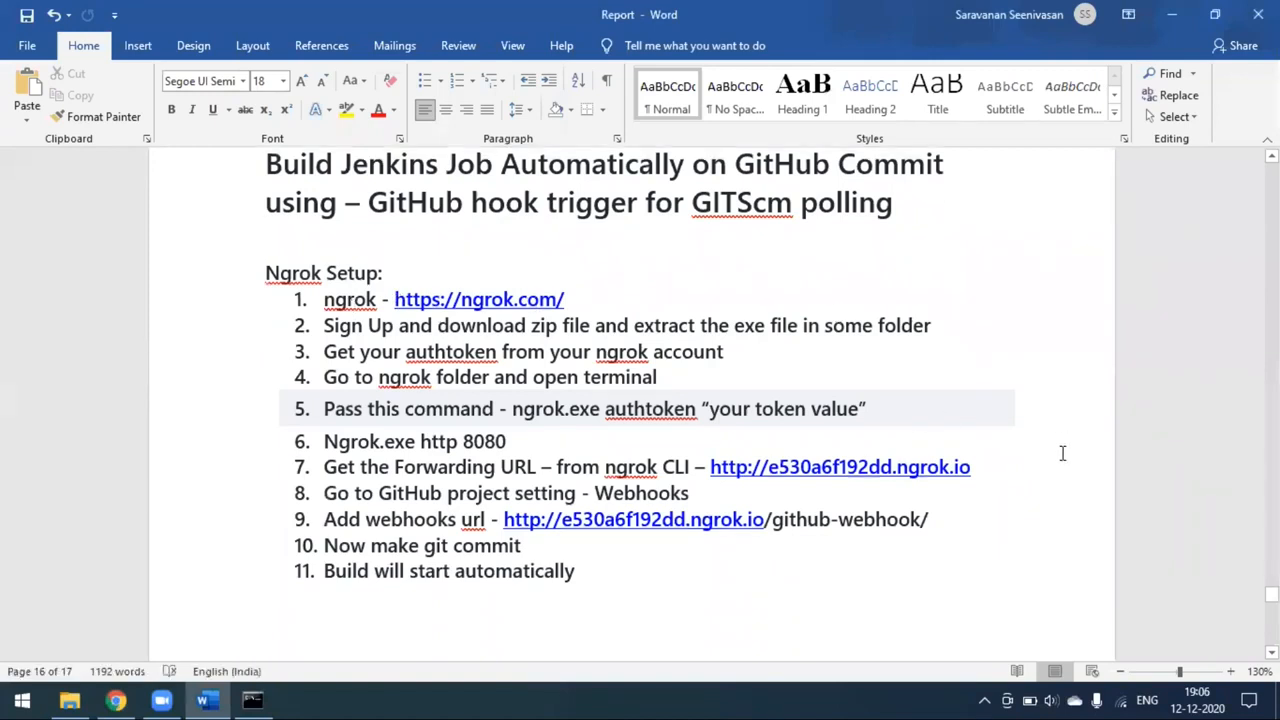
scroll(414, 303, "up", 2)
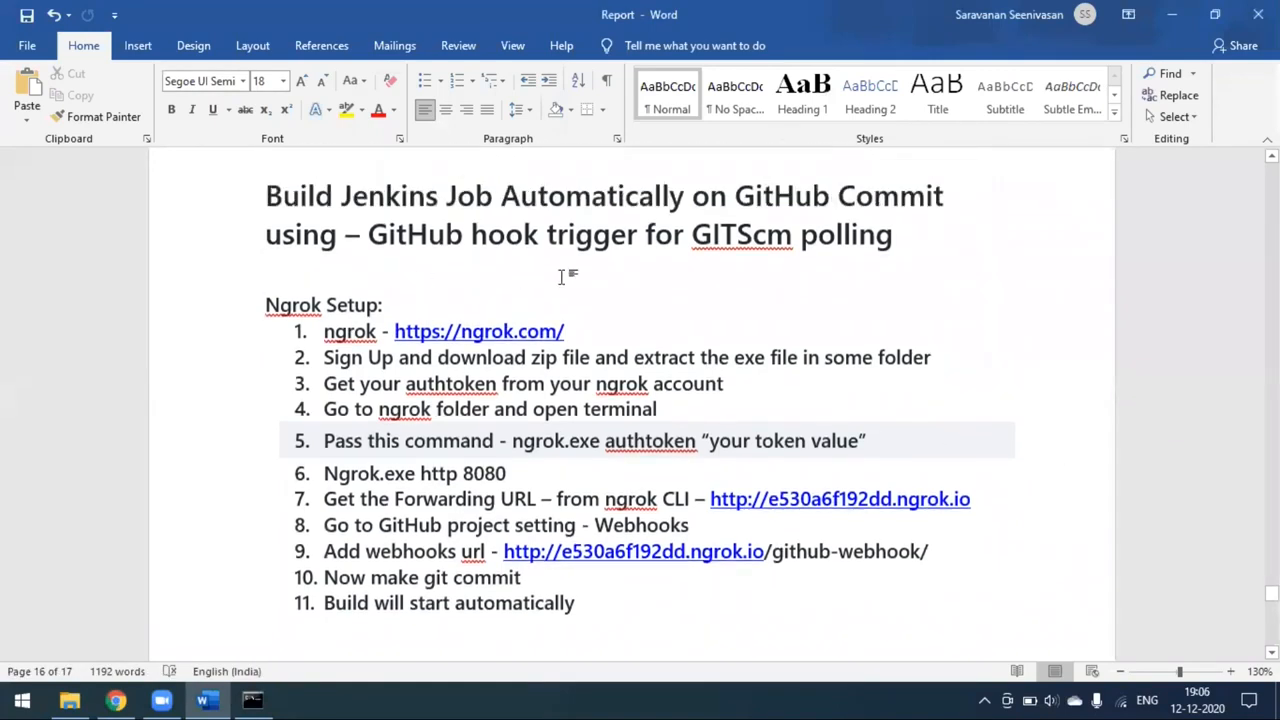